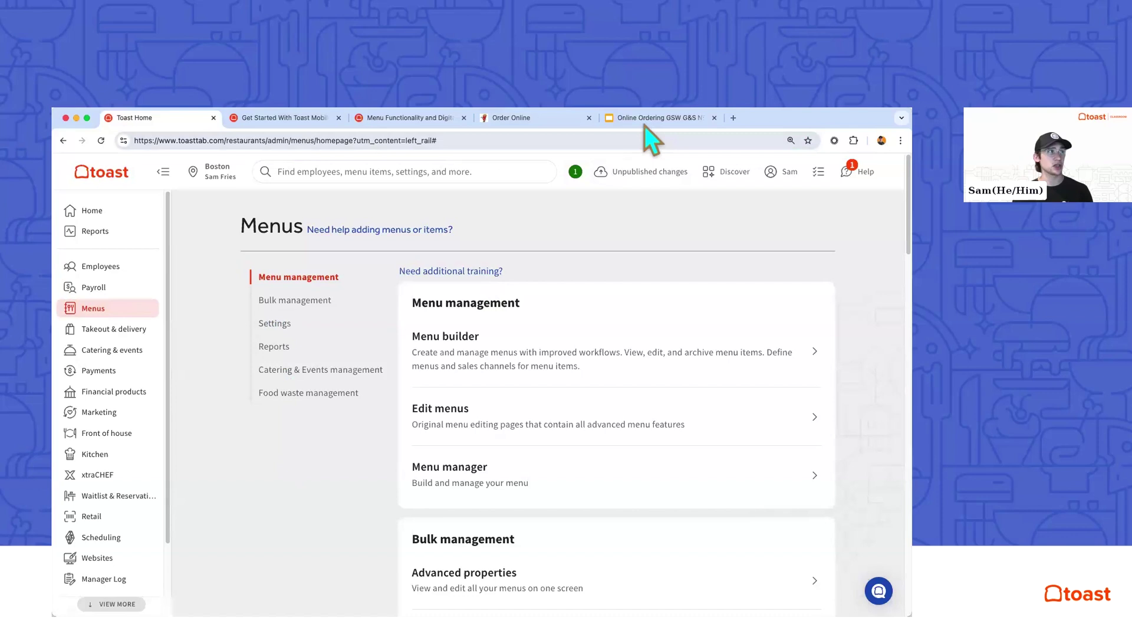
On the public ordering page, preview the $10.00 Brookie Sundae and its special-instructions box, then close it.
left_click(533, 118)
scroll(458, 398, "down", 2)
scroll(466, 401, "down", 6)
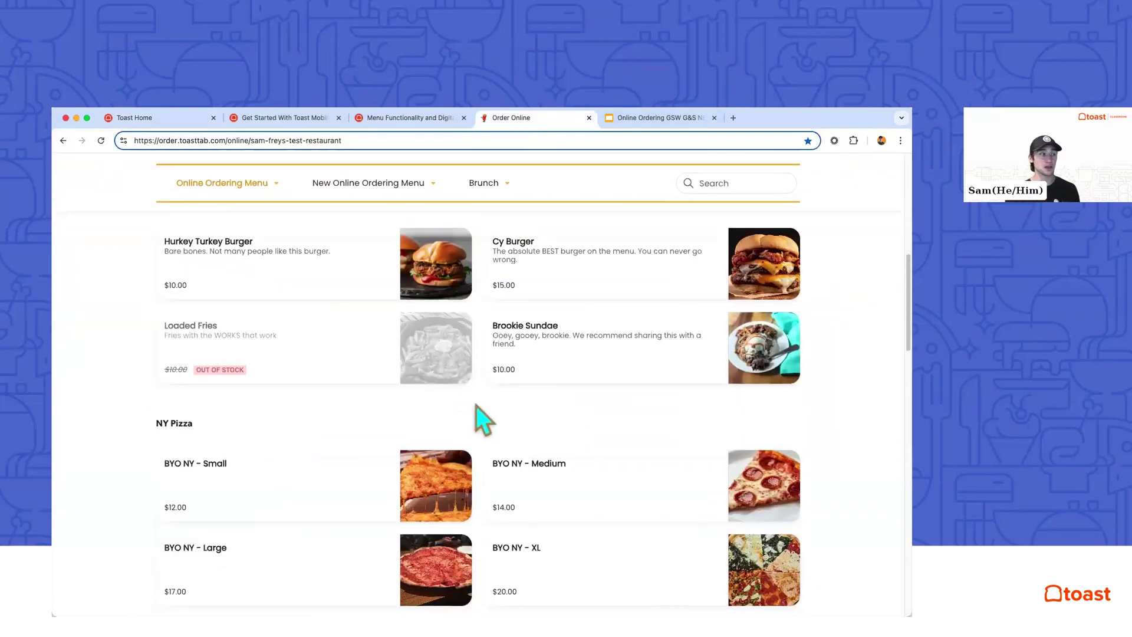
left_click(606, 354)
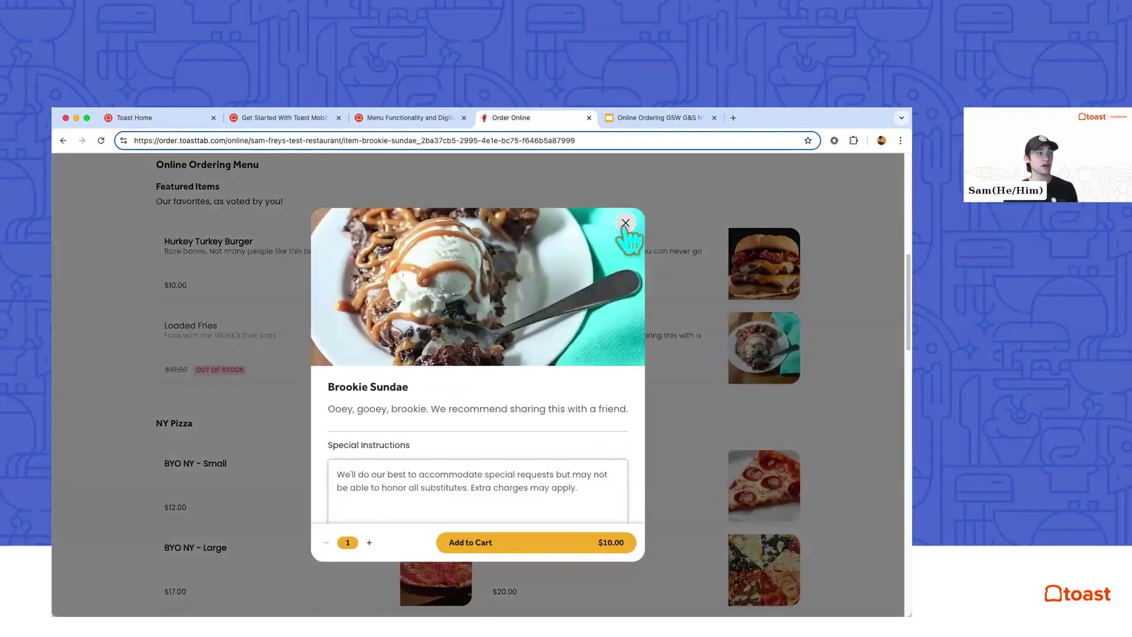
left_click(453, 495)
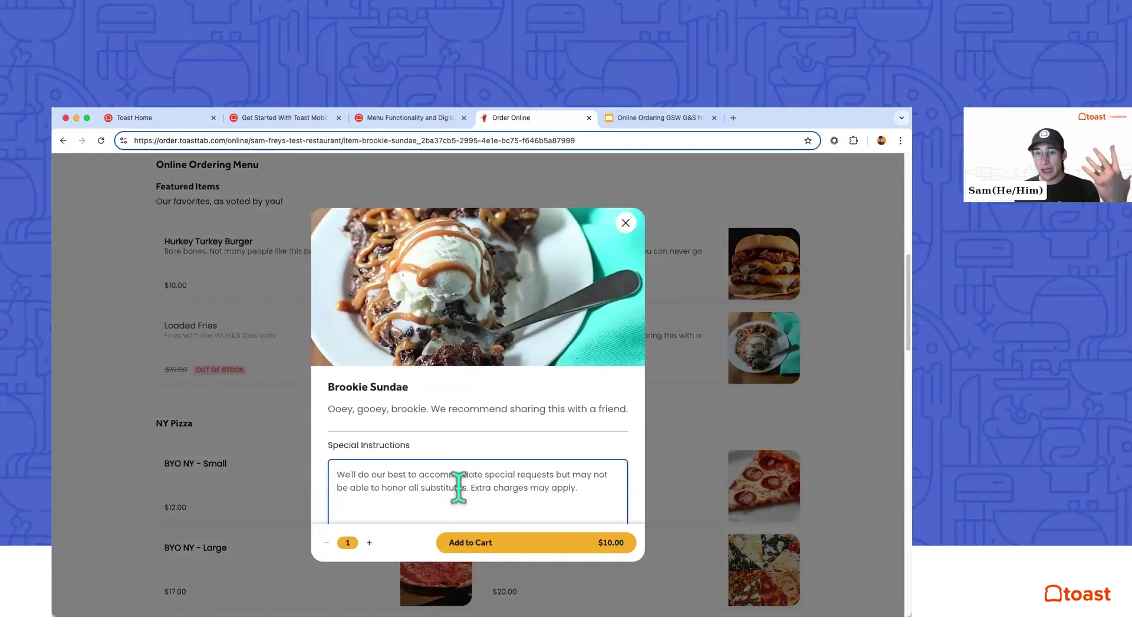
left_click(625, 223)
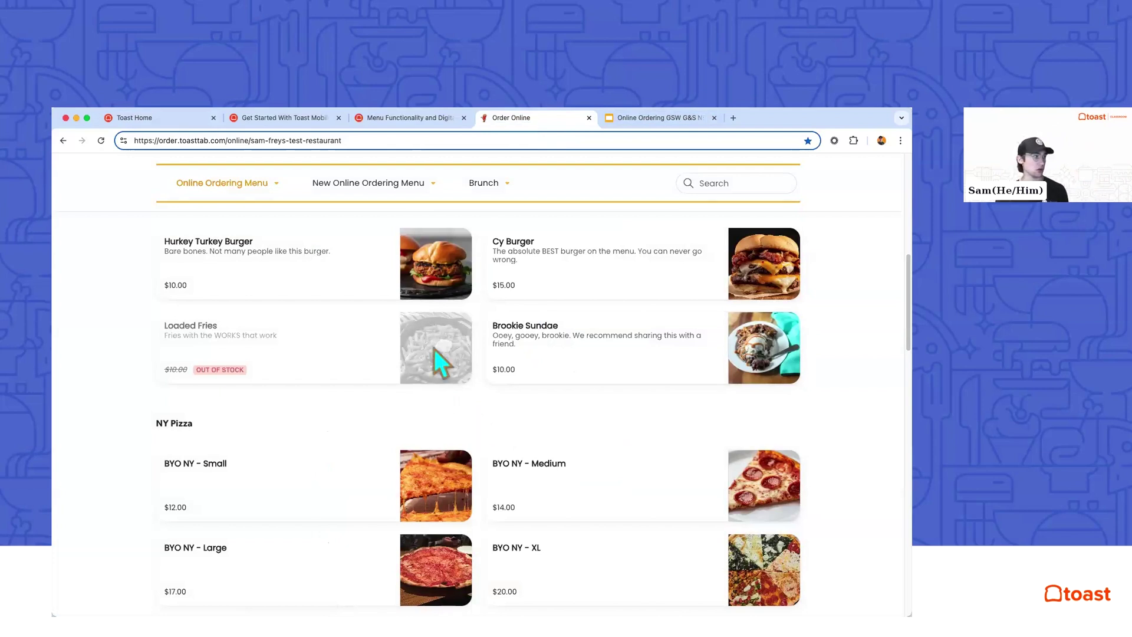
Go back to the Toast admin Menus page and open the Menu manager list.
key("super+1")
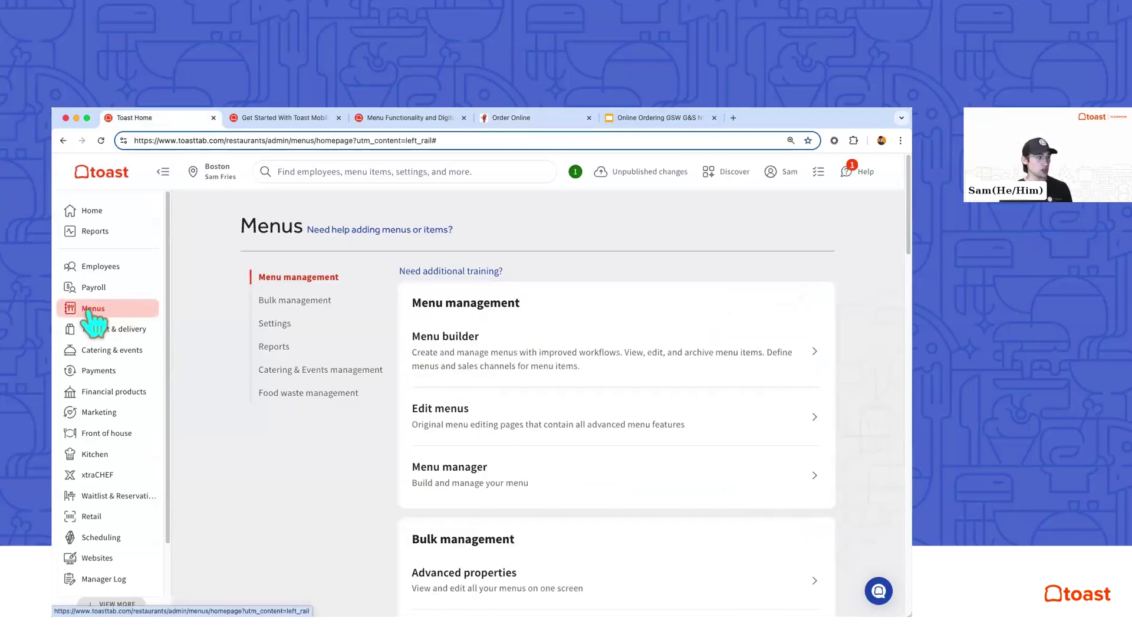
left_click(450, 486)
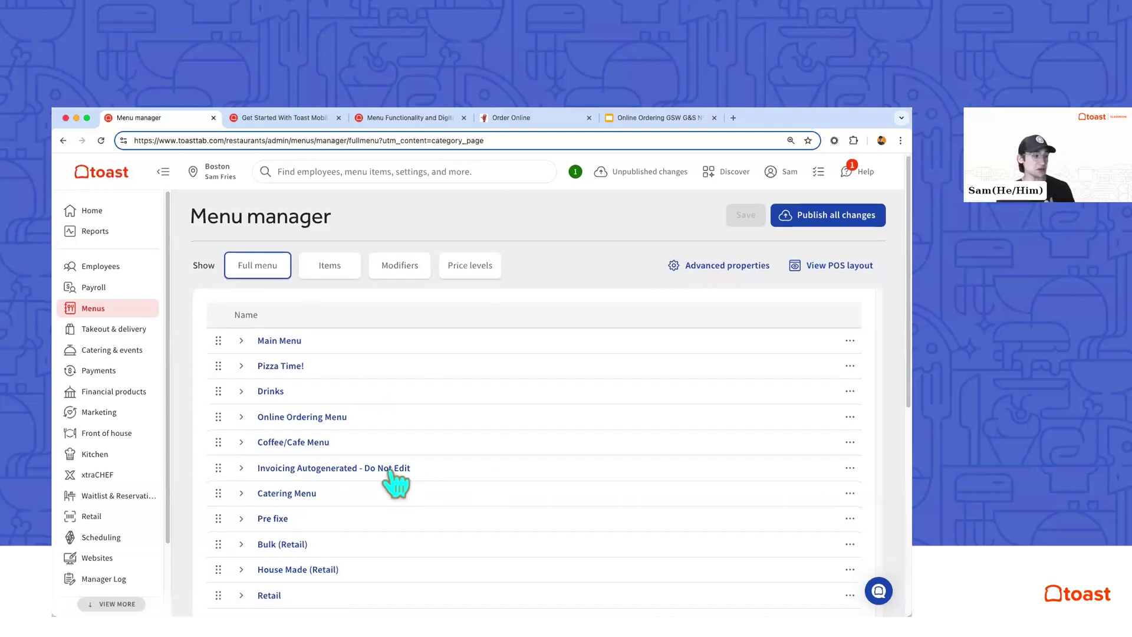
Create a new menu named 'Online Ordering Menu' with + Add menu.
scroll(392, 471, "down", 4)
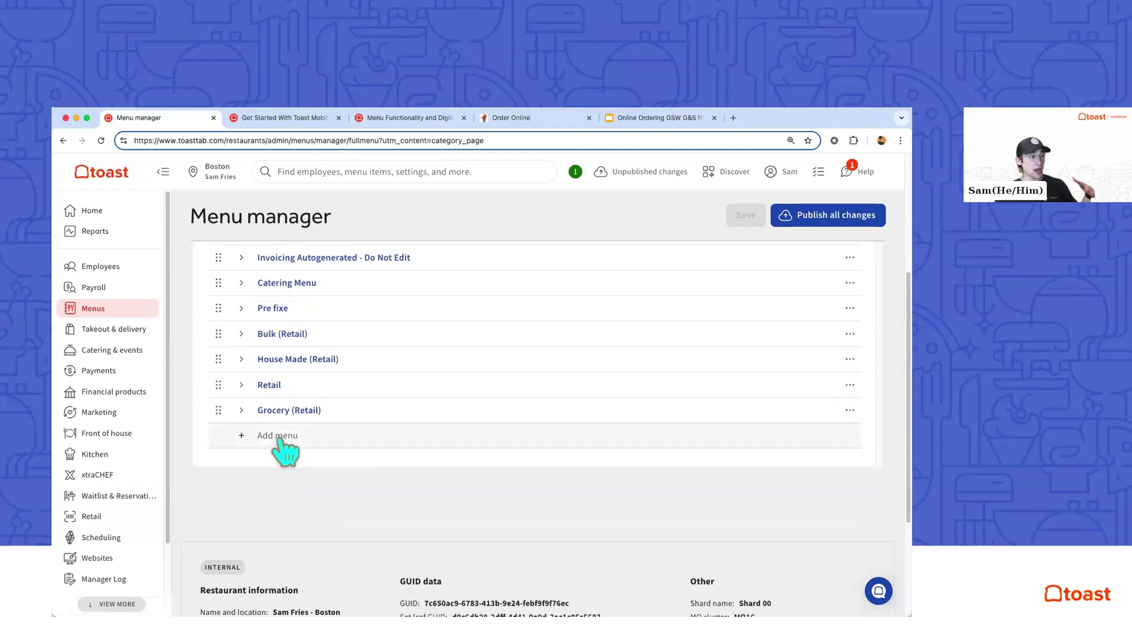
left_click(277, 436)
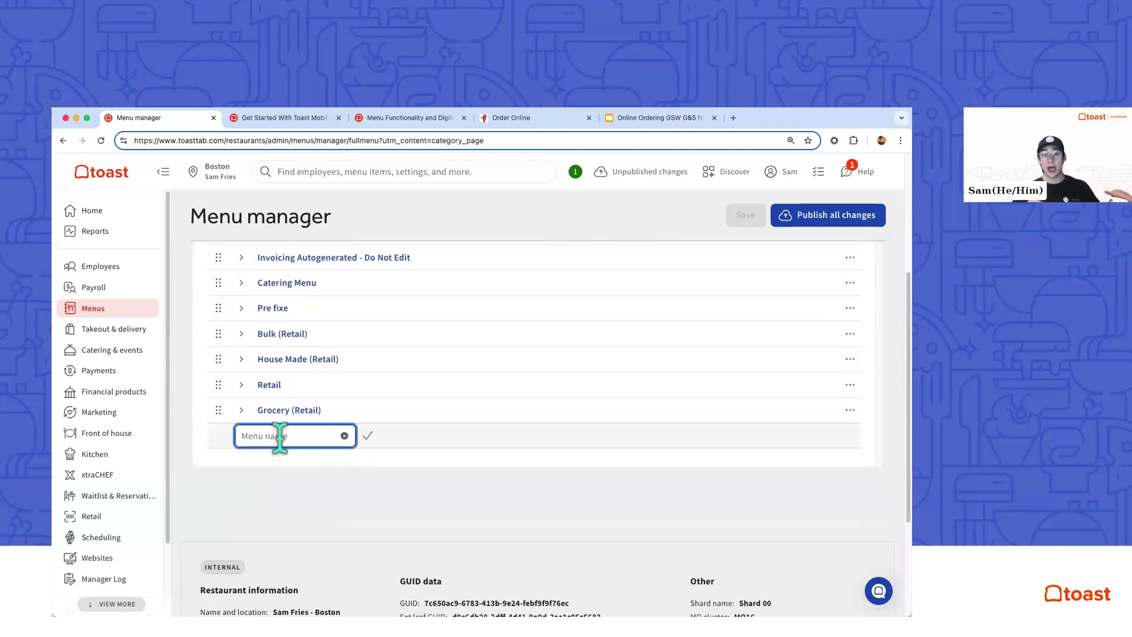
type("Online Ordering Menu")
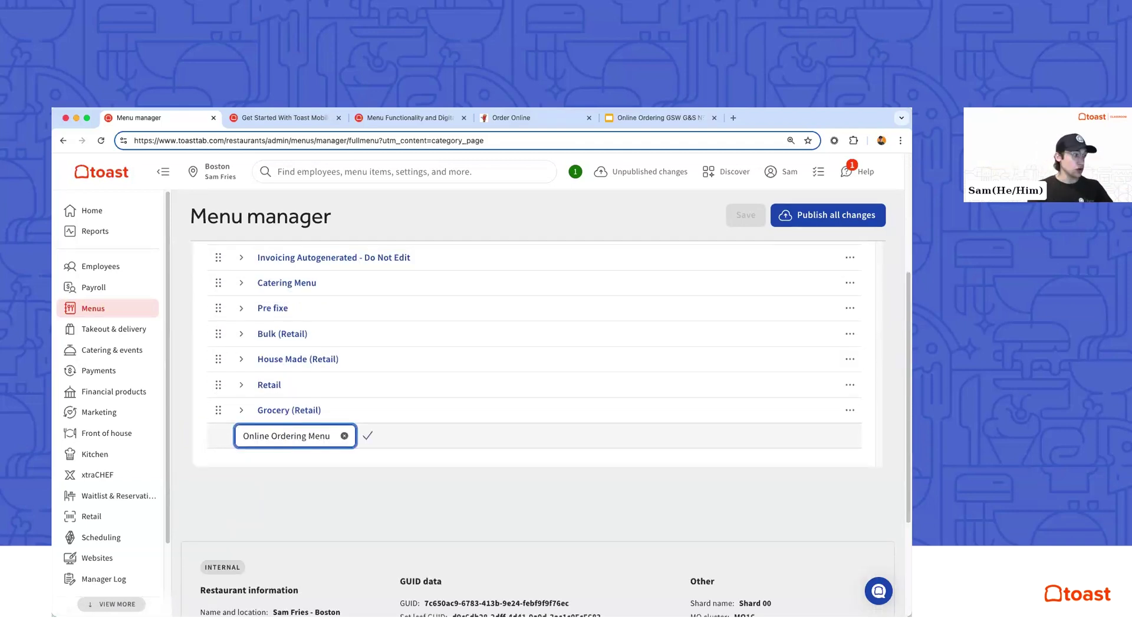
key("Return")
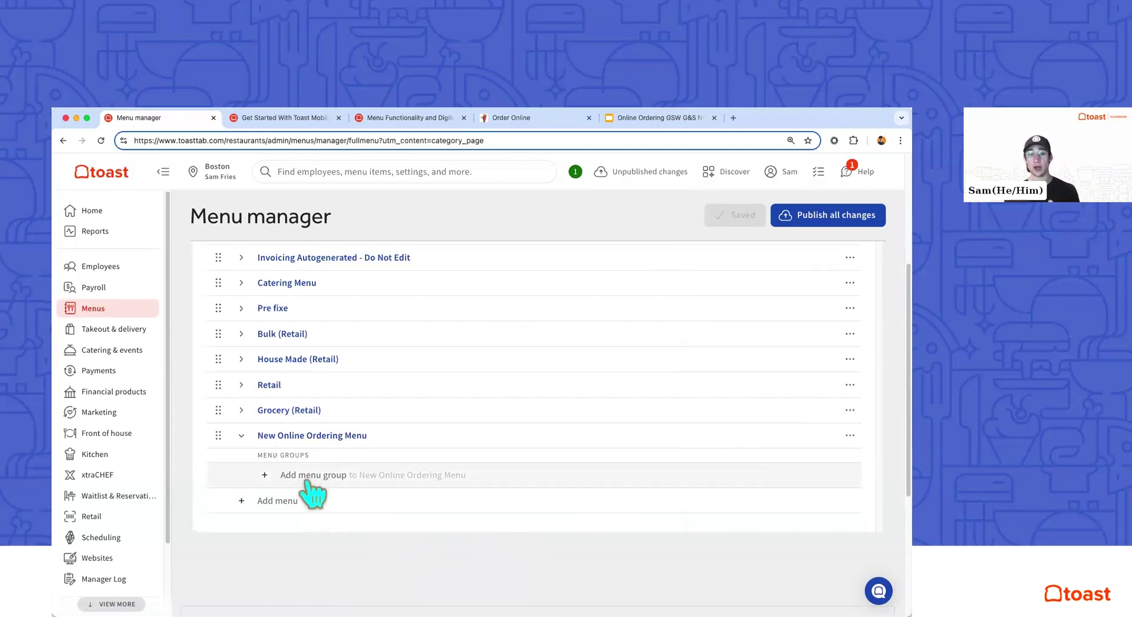
key("super+4")
scroll(479, 440, "up", 3)
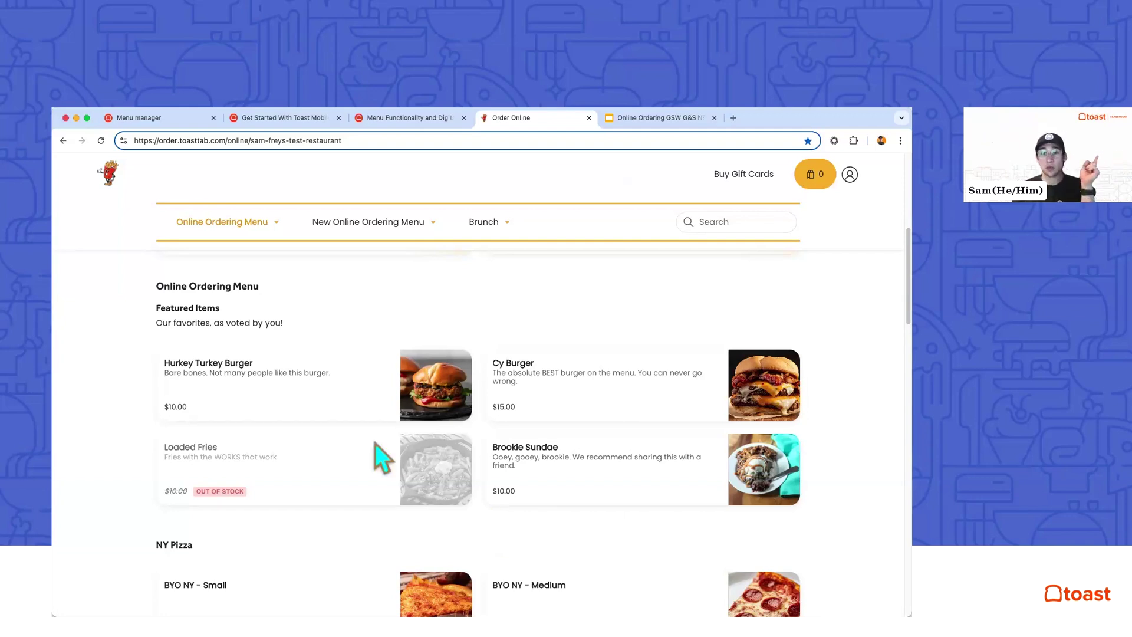
key("ctrl+1")
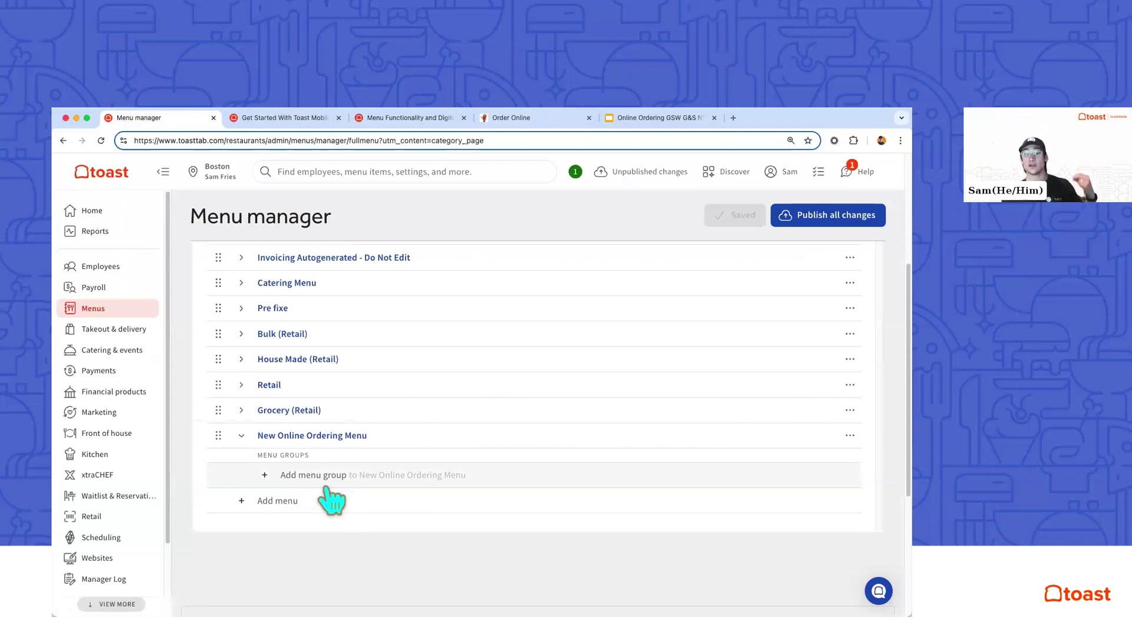
Add a menu group called 'Staff Favorites' to the new menu.
left_click(322, 475)
type("Staff Favorites")
key("Return")
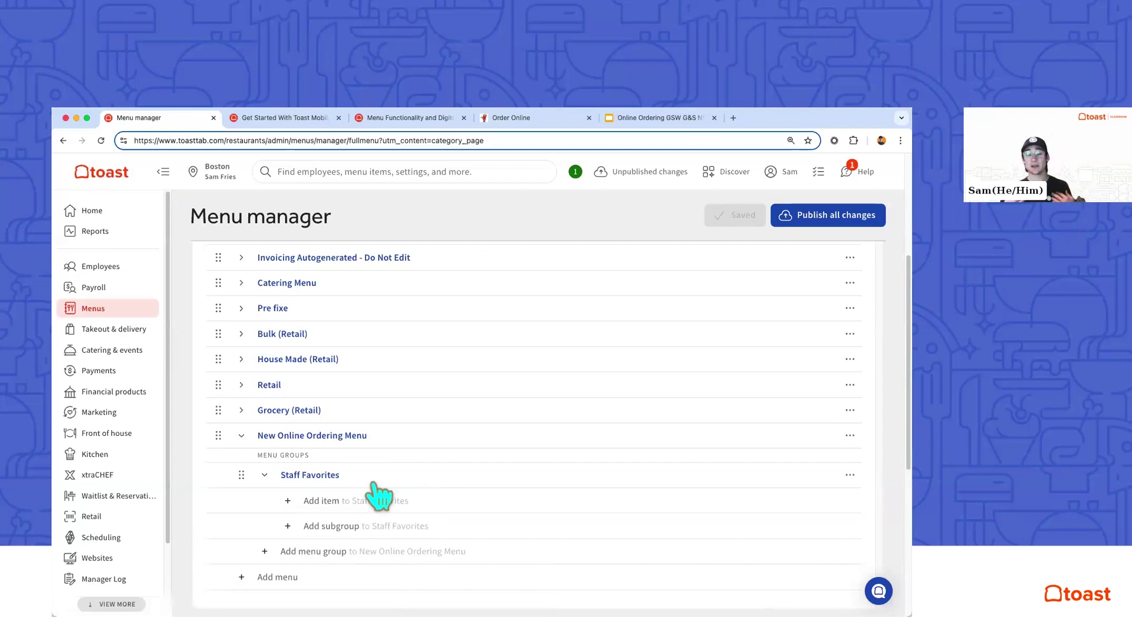
Add Mozzarella Stix and The Brock Purdy Fried Chicken Sandwich to Staff Favorites.
left_click(324, 503)
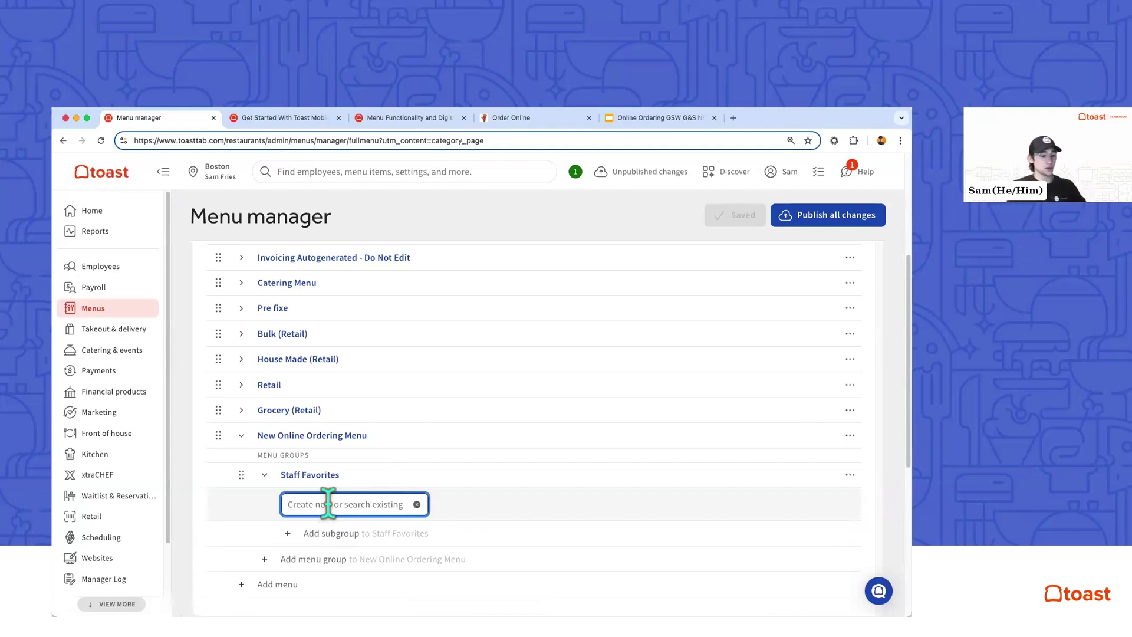
type("mozz")
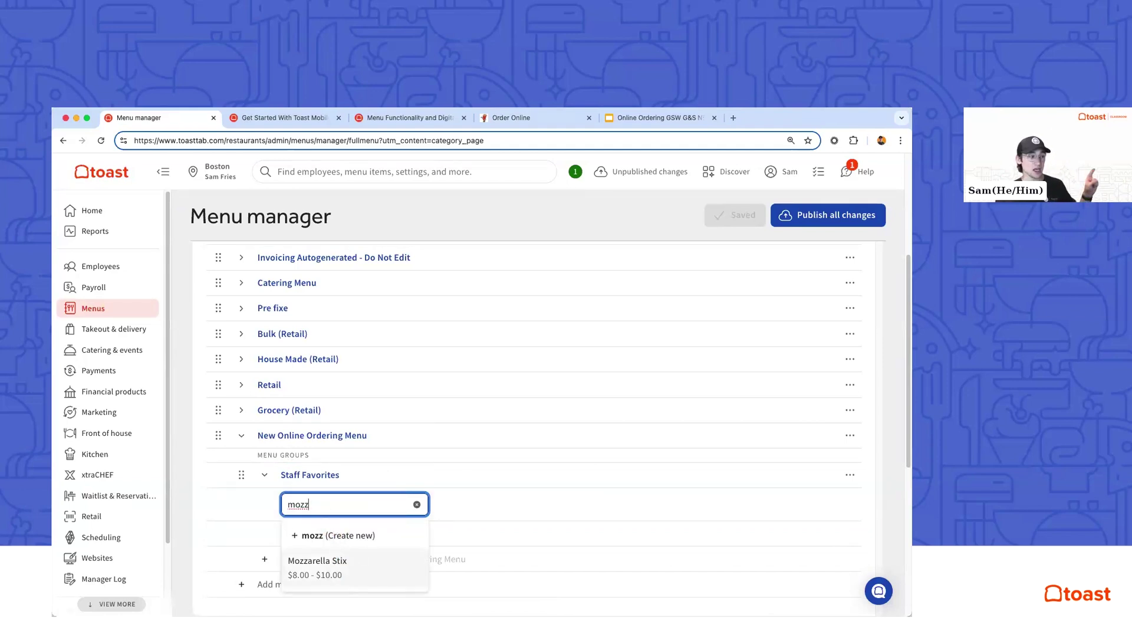
key("Return")
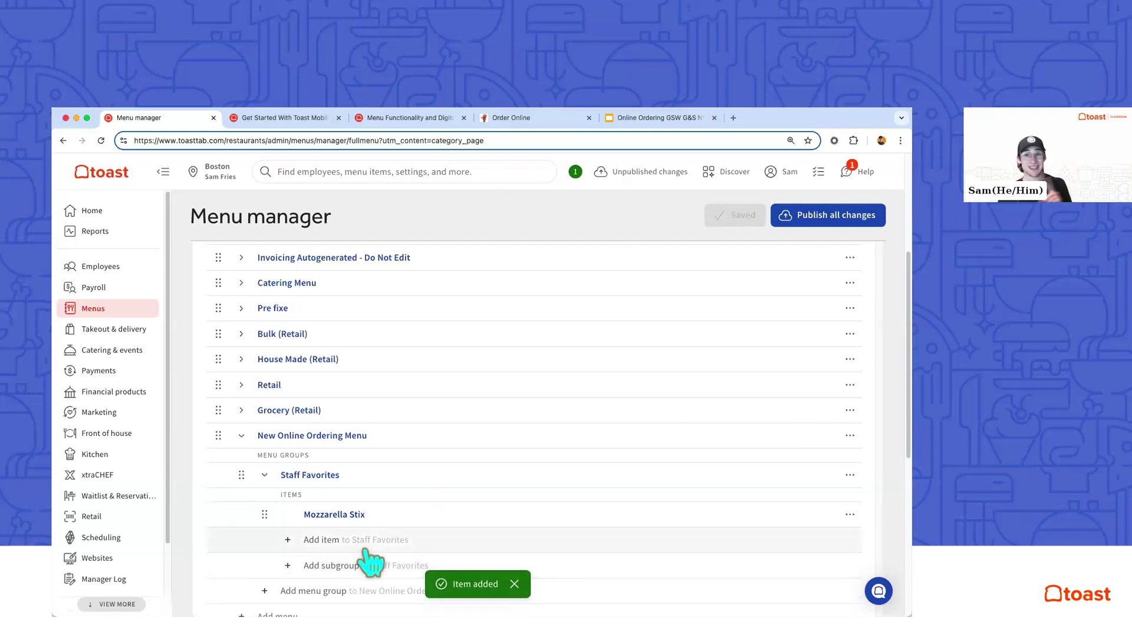
scroll(375, 531, "up", 1)
scroll(374, 531, "up", 3)
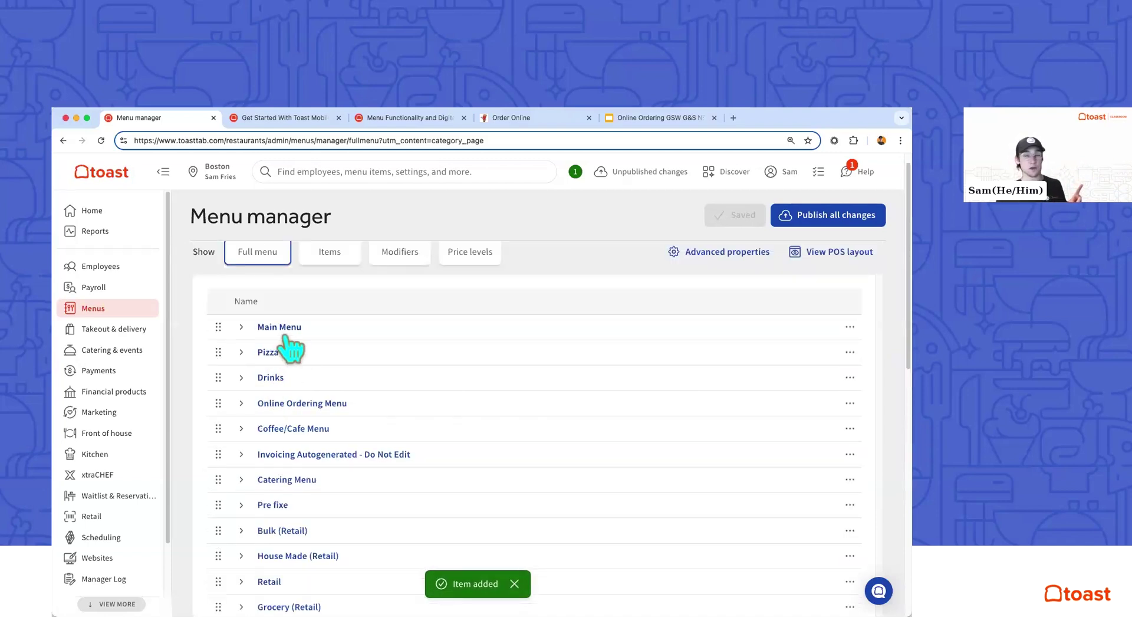
scroll(287, 363, "down", 5)
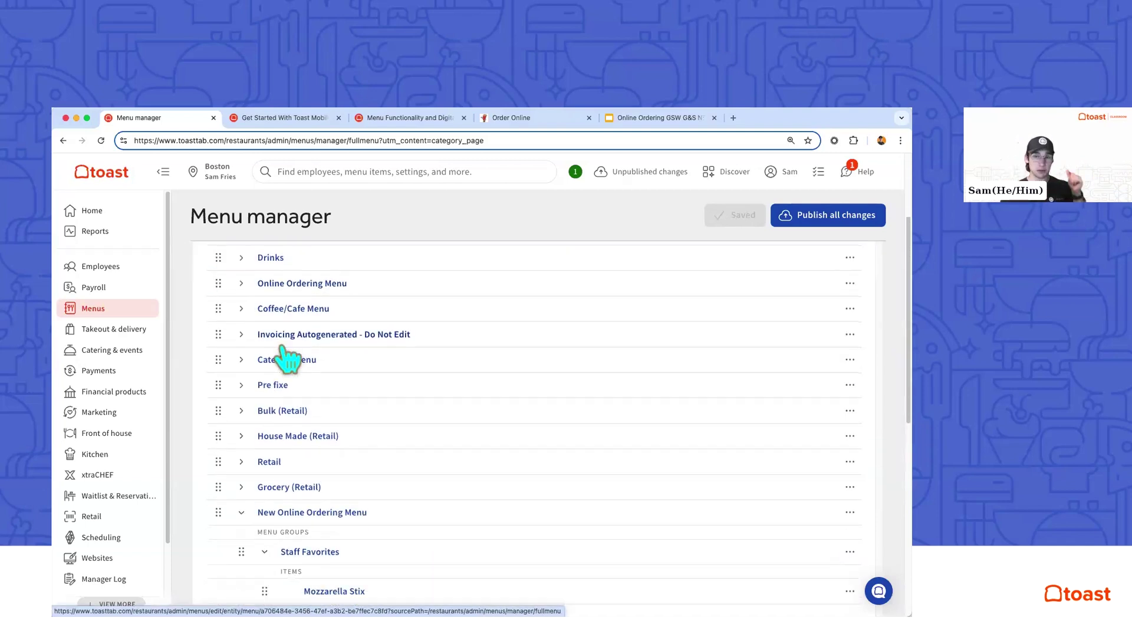
scroll(286, 372, "down", 3)
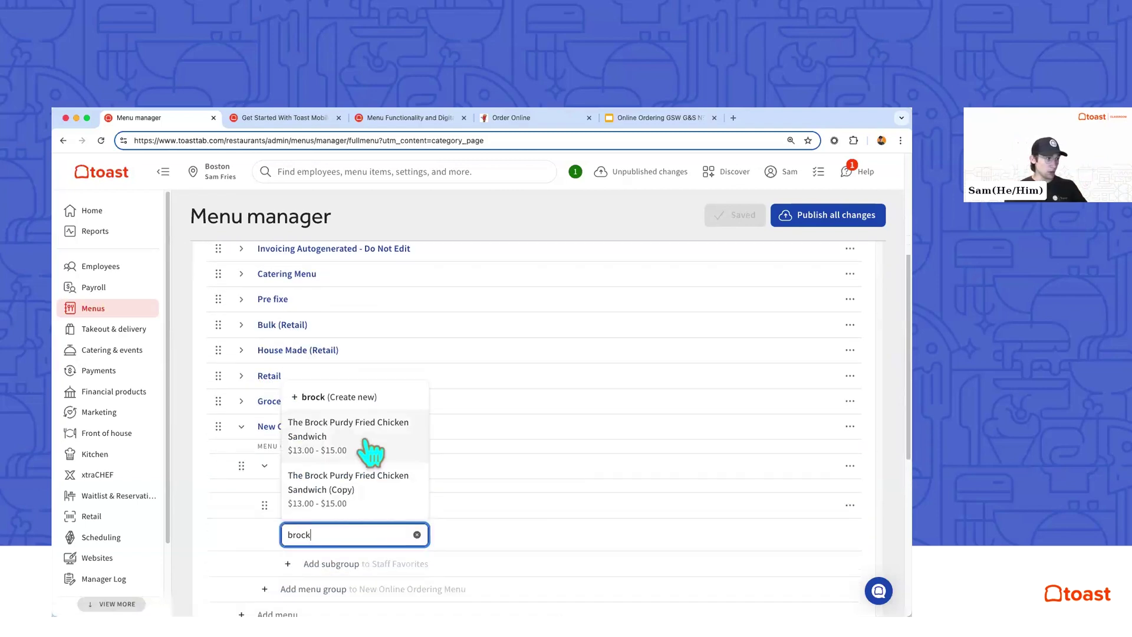
left_click(366, 441)
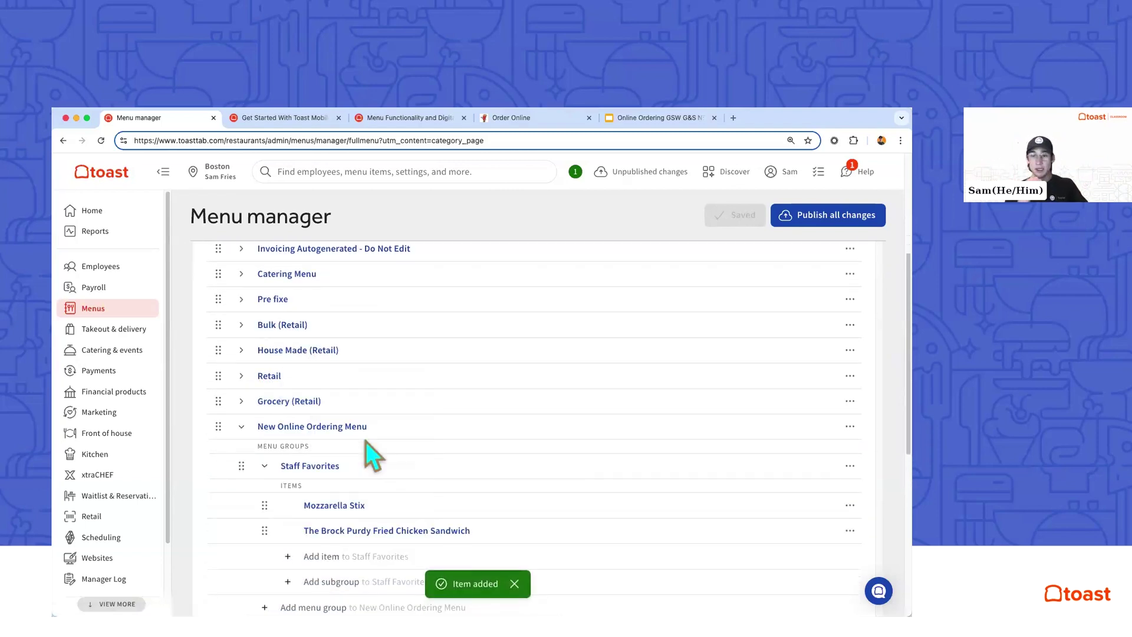
left_click(285, 426)
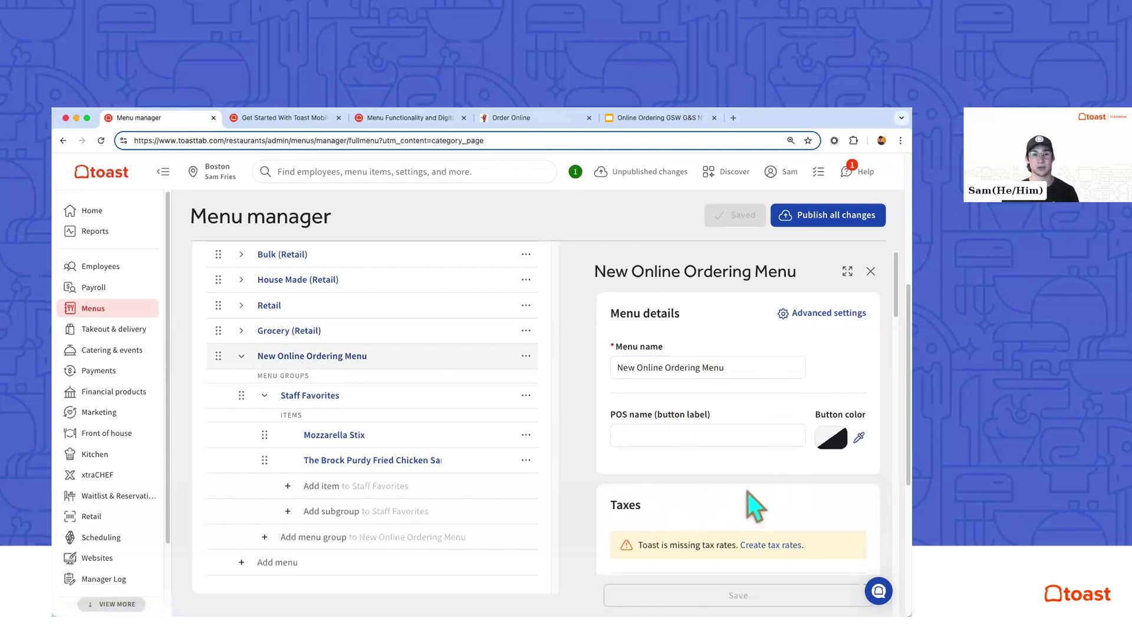
In the full-page editor, switch off POS channel visibility for New Online Ordering Menu and save.
left_click(848, 272)
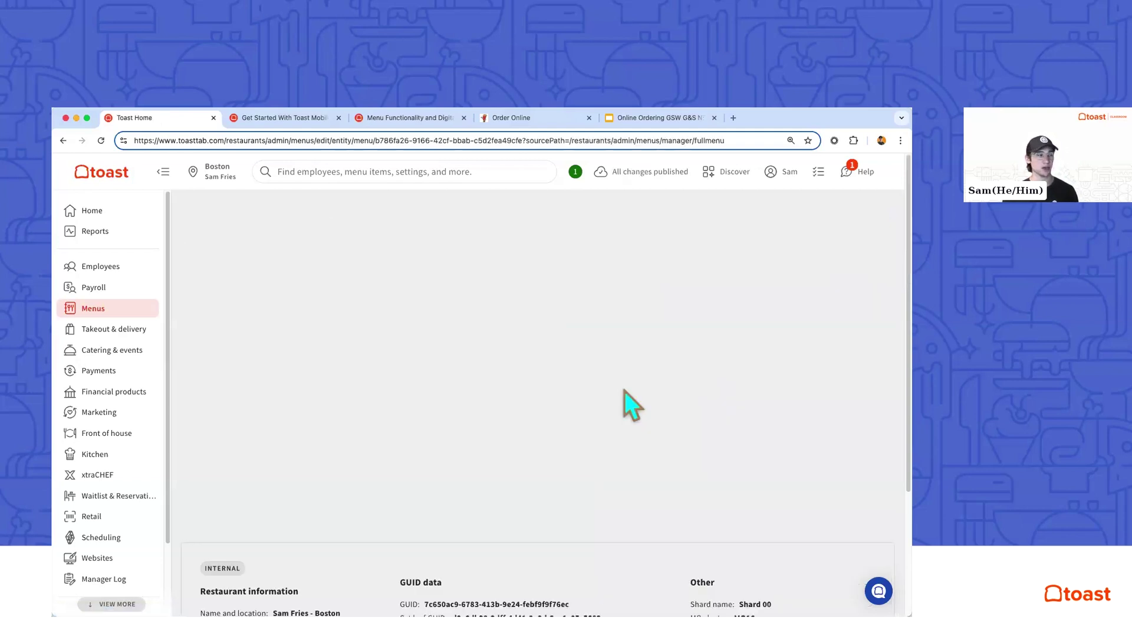
left_click(278, 404)
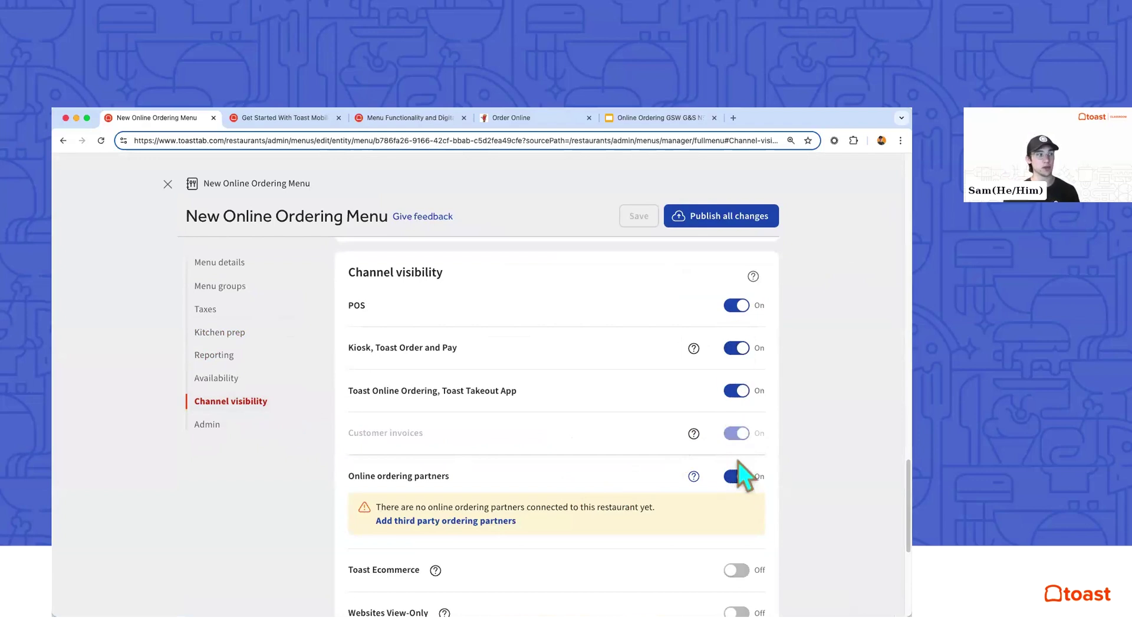
left_click(736, 305)
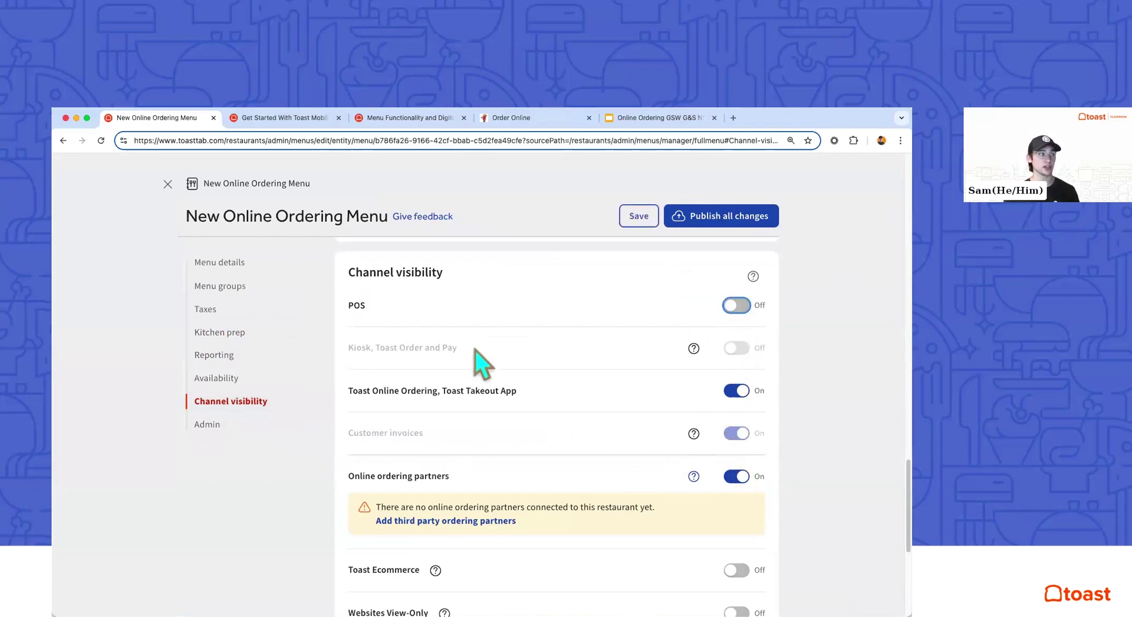
left_click_drag(466, 349, 342, 353)
left_click(452, 363)
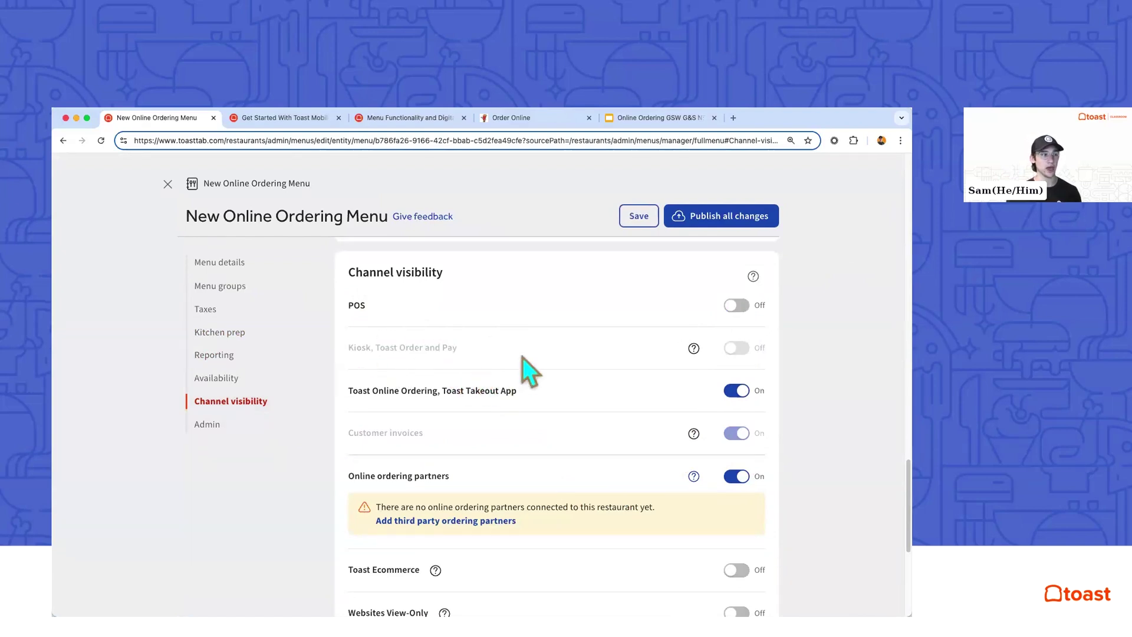
scroll(543, 395, "down", 2)
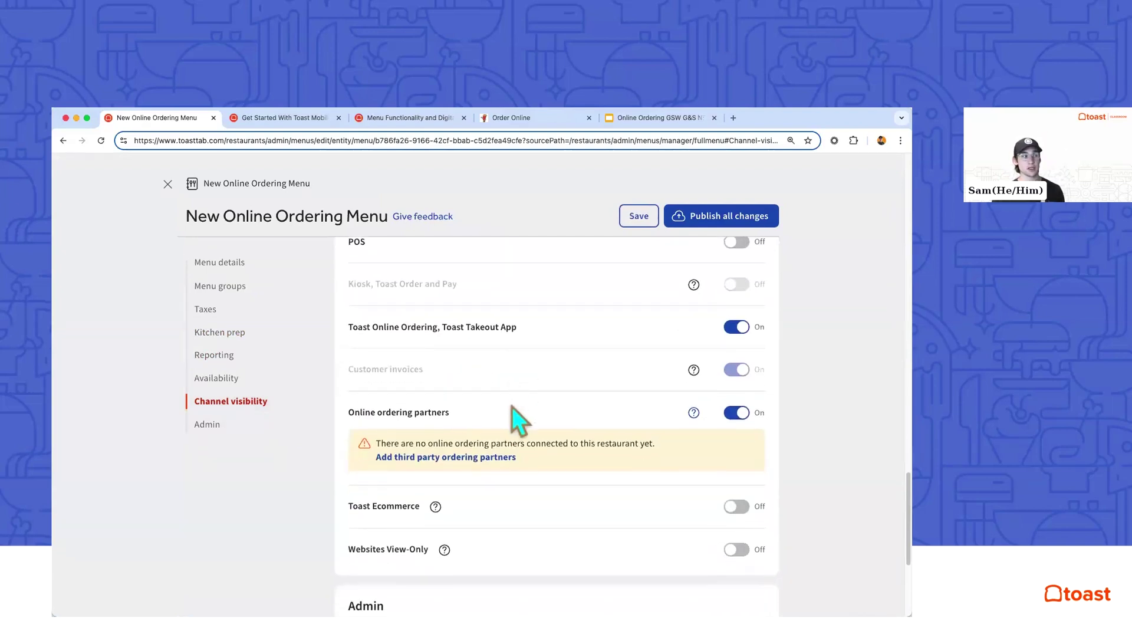
left_click(638, 217)
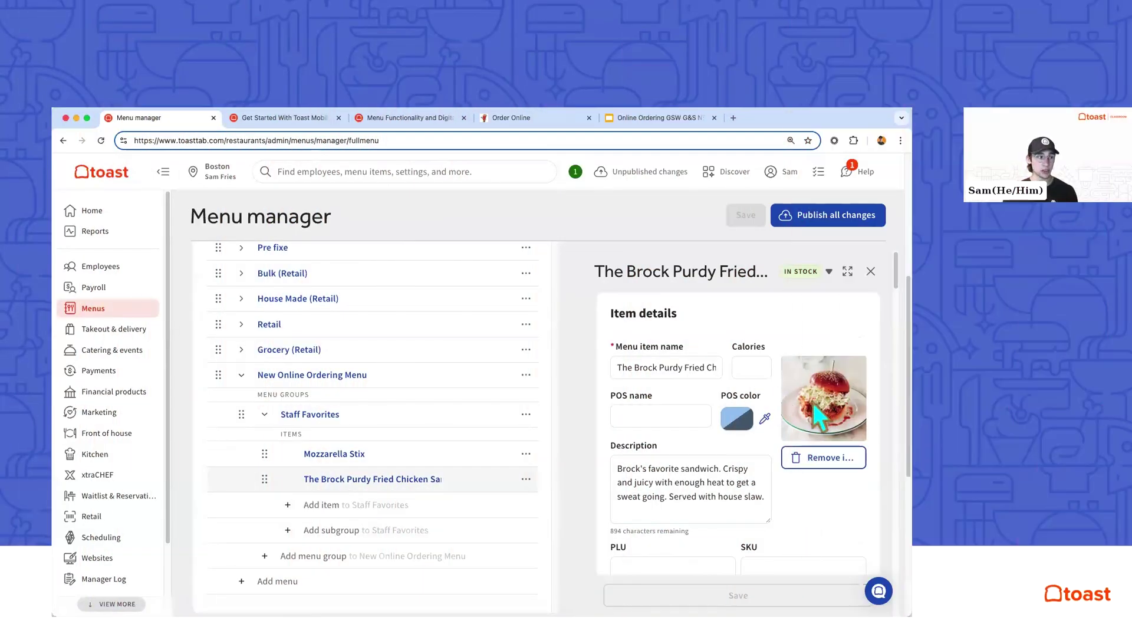
Set 'Does this item contain alcohol?' to Yes for The Brock Purdy Fried Chicken Sandwich.
left_click(694, 488)
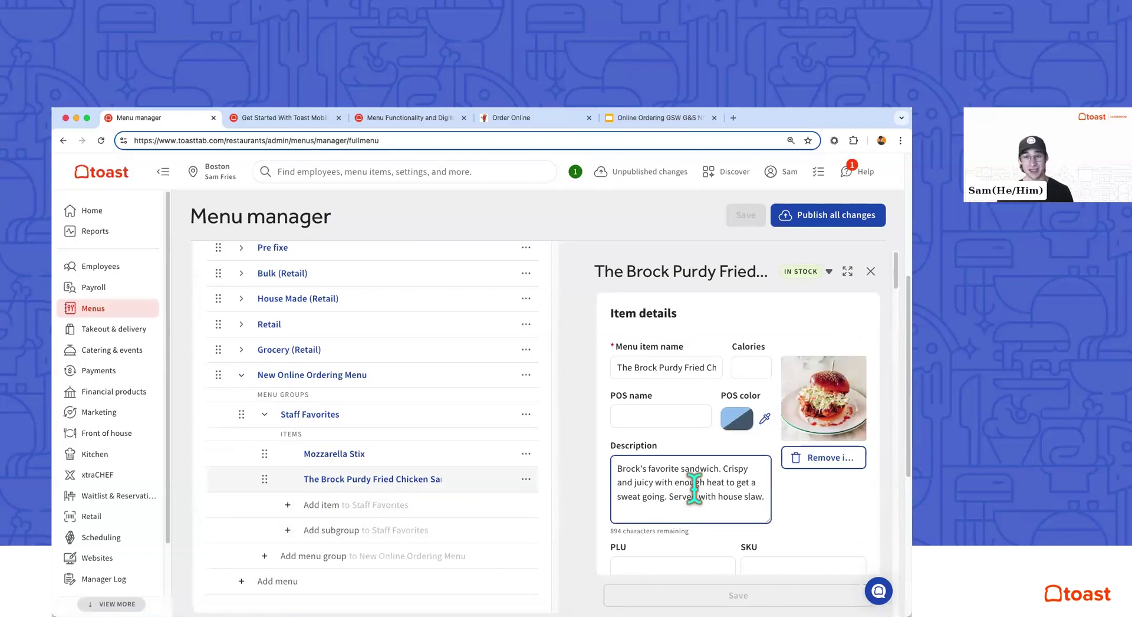
left_click(880, 457)
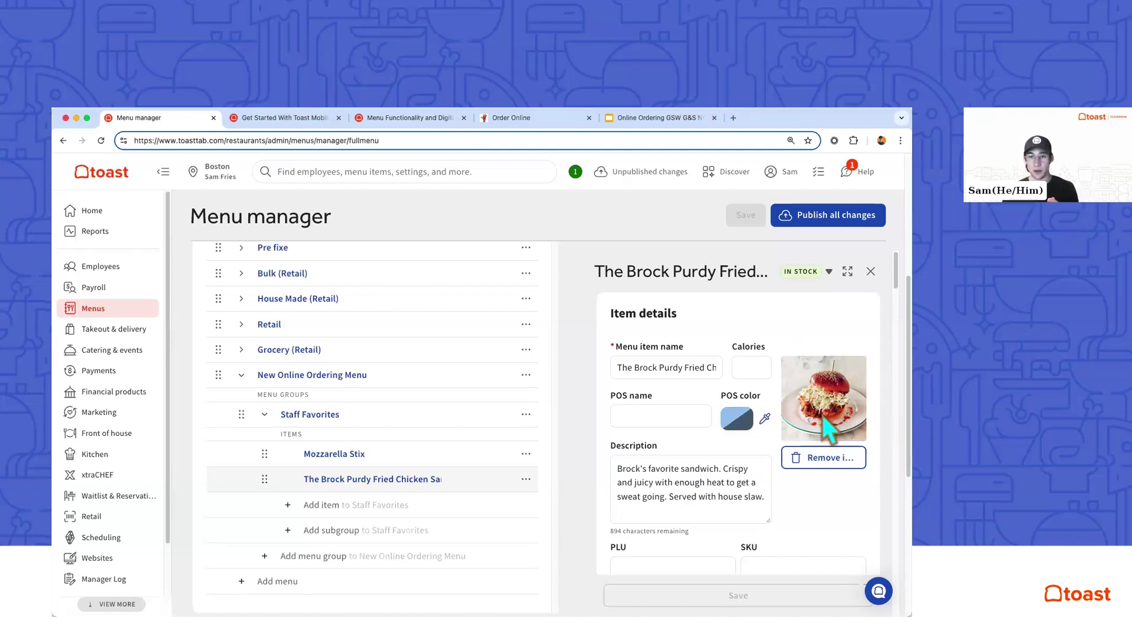
left_click_drag(685, 496, 613, 400)
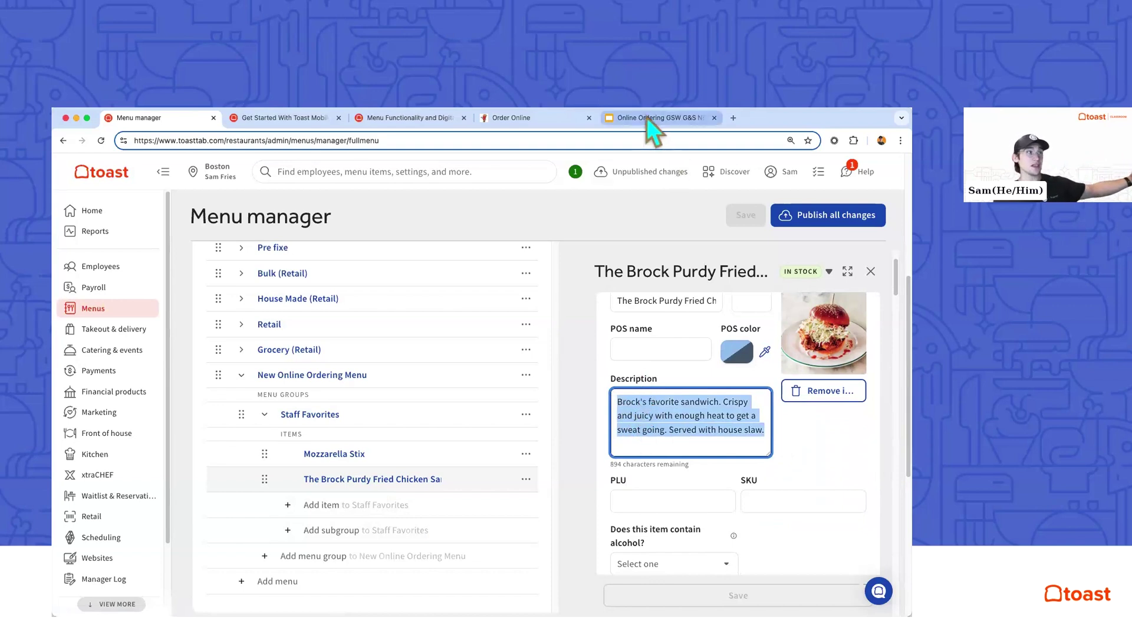
left_click(562, 119)
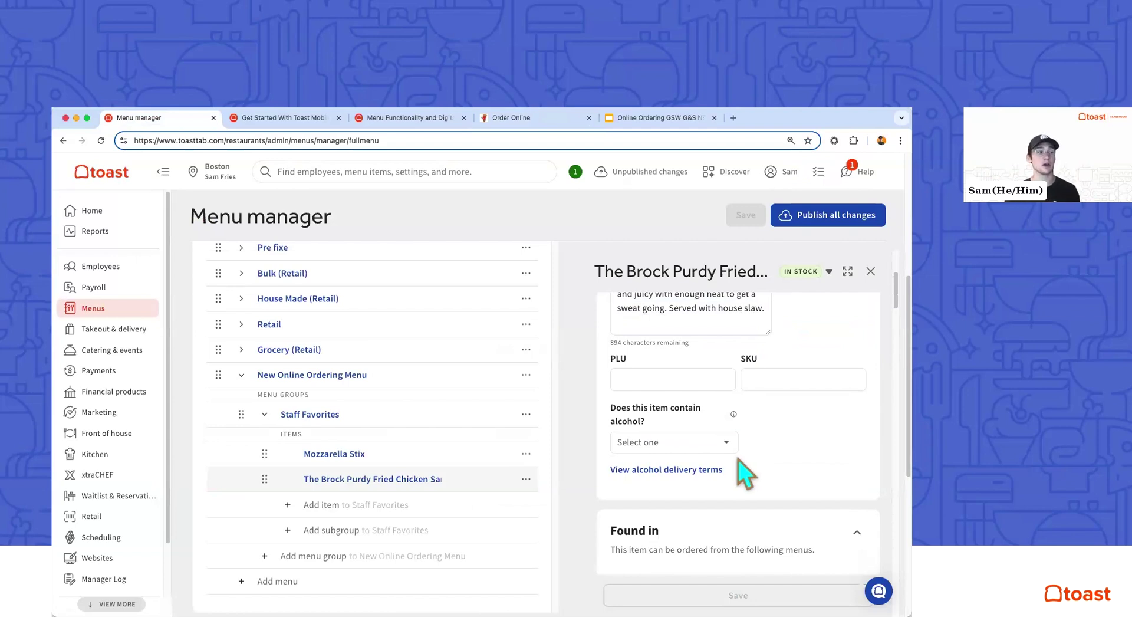
left_click(695, 444)
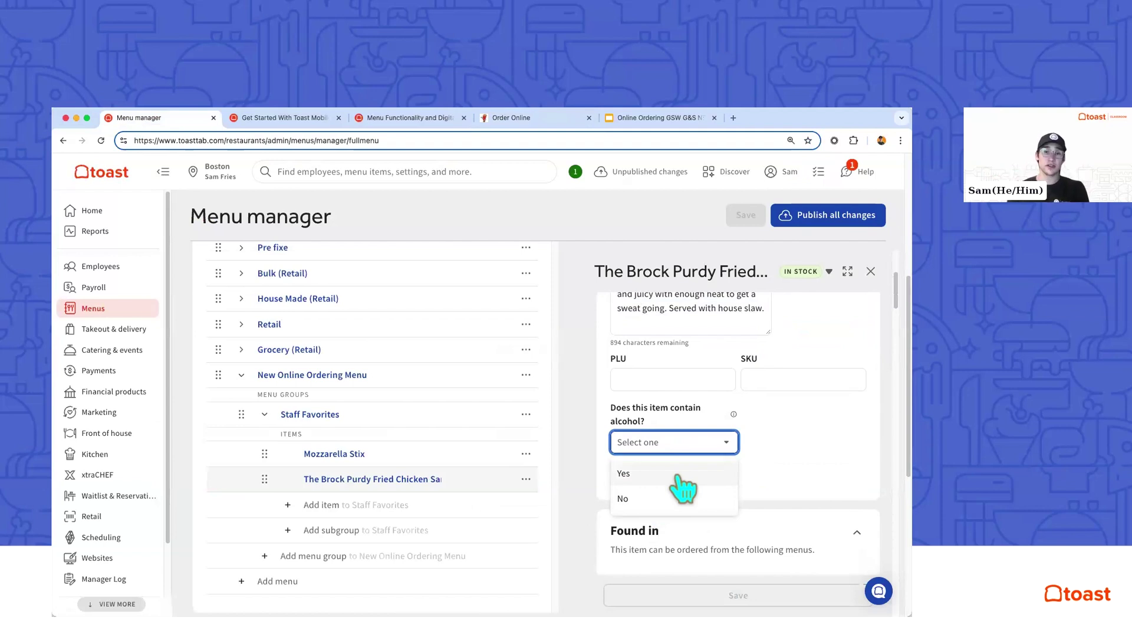
left_click(659, 476)
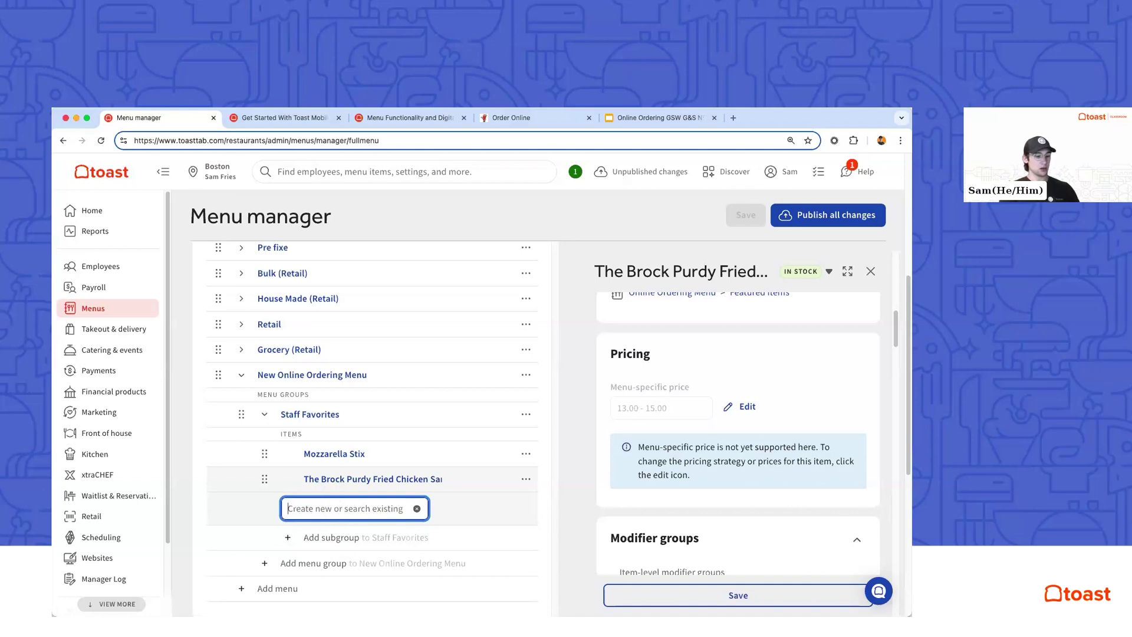
Add Potato Skins to Staff Favorites and open its item details.
type("pot")
left_click(364, 475)
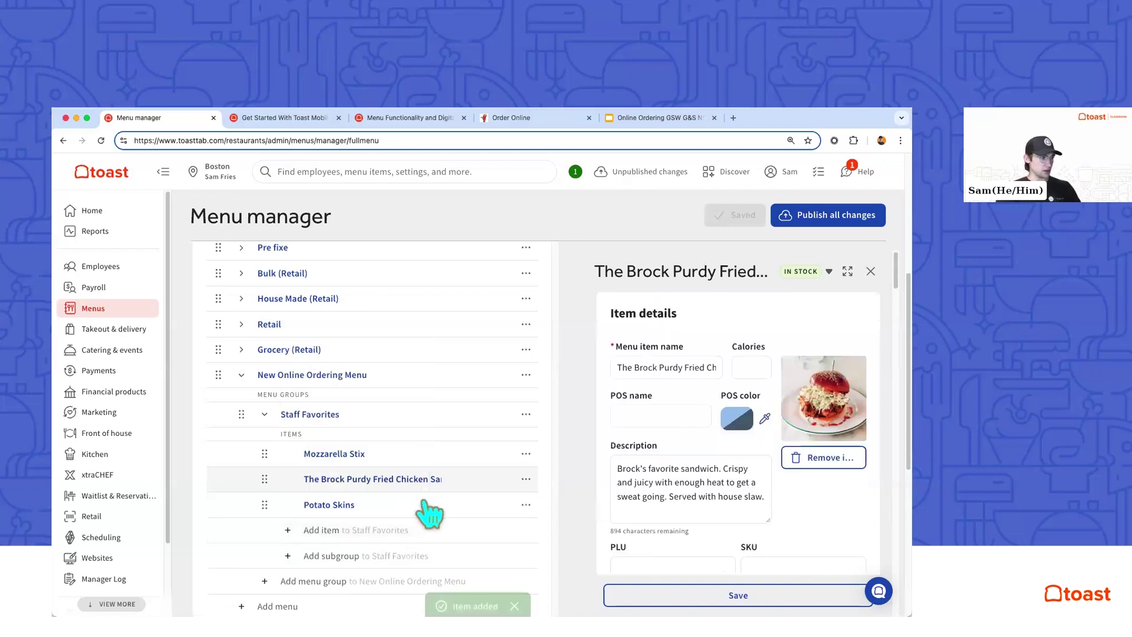
left_click(412, 505)
scroll(749, 467, "down", 3)
double_click(618, 370)
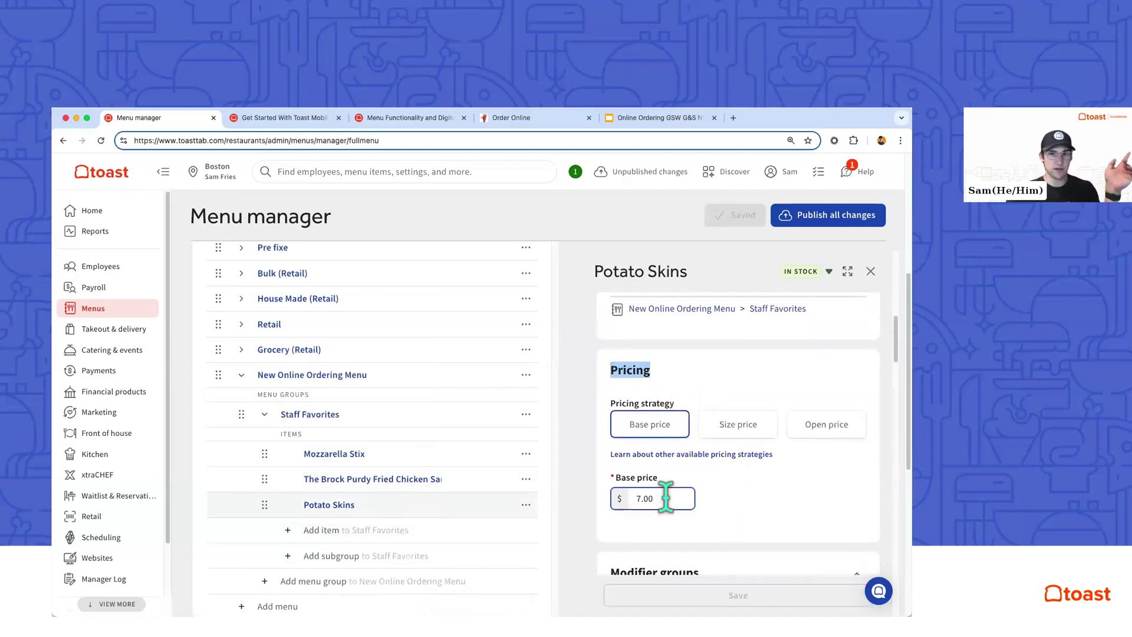
left_click(761, 513)
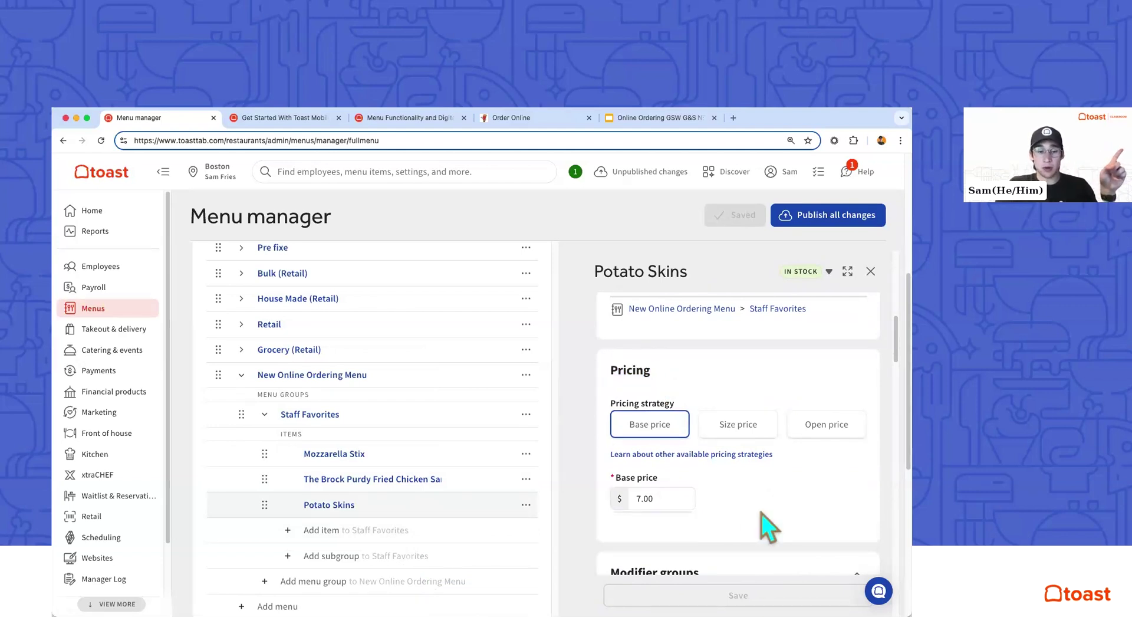
Switch Potato Skins to menu-specific pricing, with 9.00 on New Online Ordering Menu.
left_click(669, 455)
left_click(763, 470)
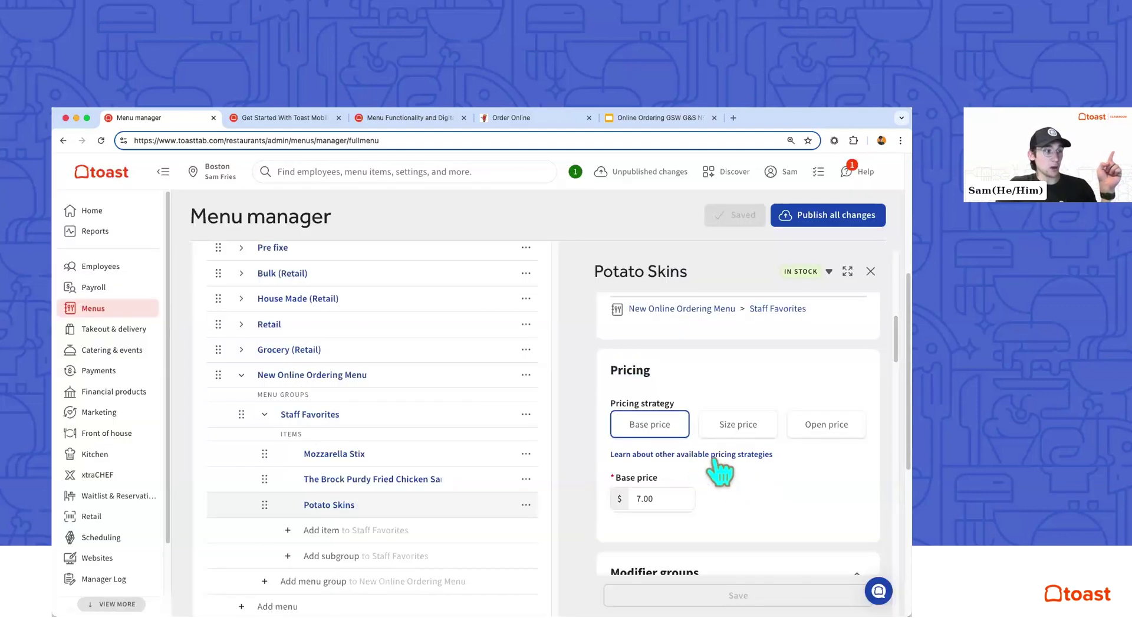
left_click(714, 457)
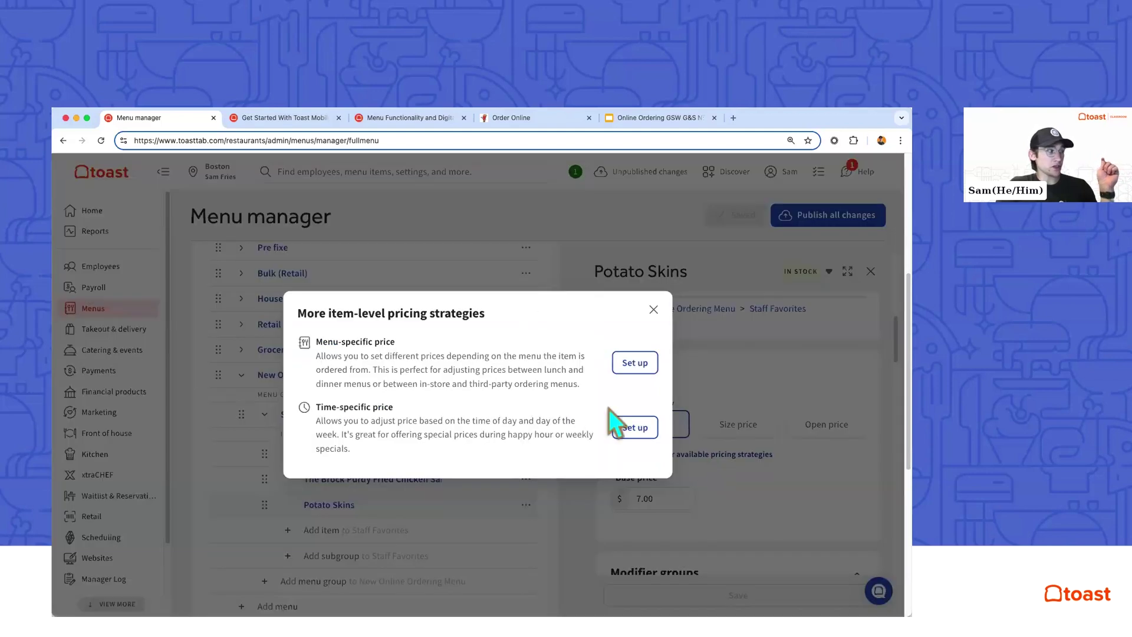
left_click(629, 364)
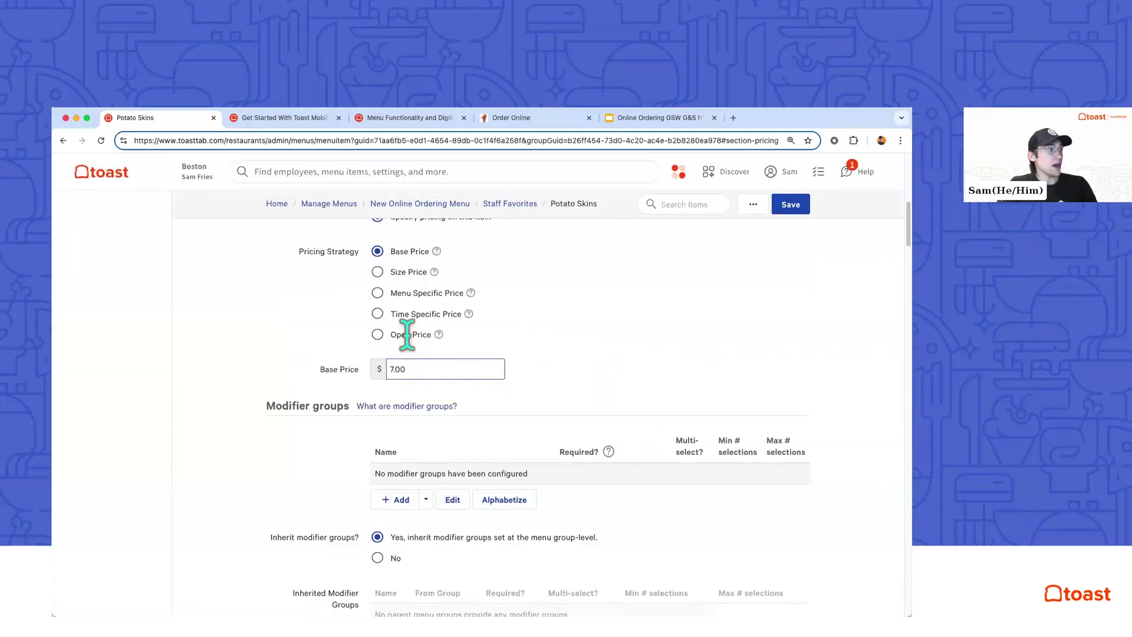
left_click(398, 293)
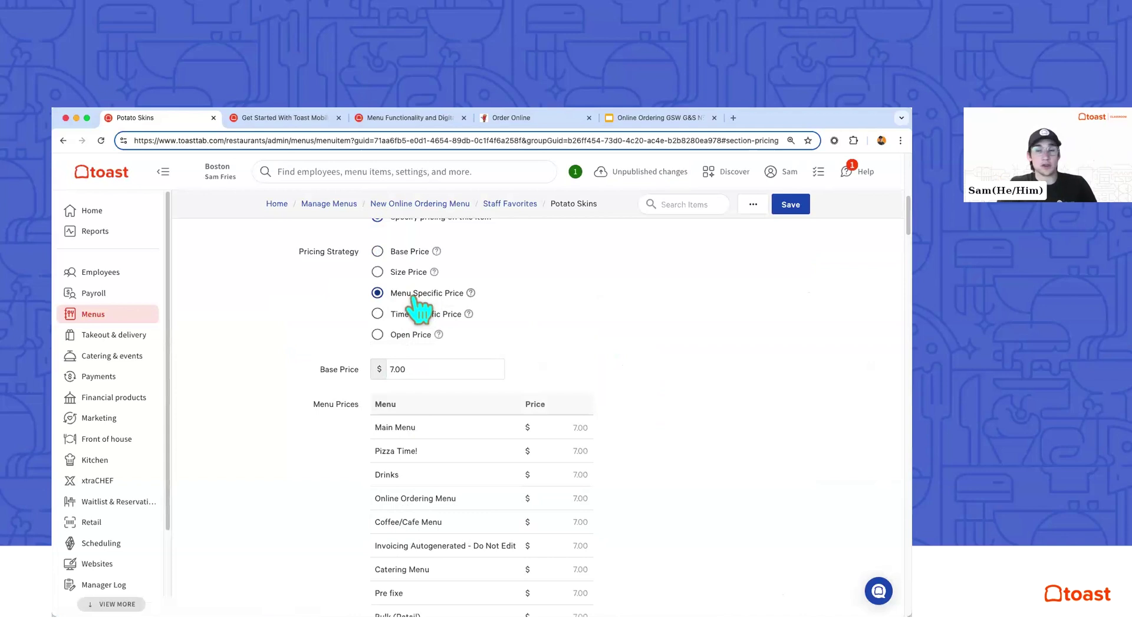
left_click(426, 370)
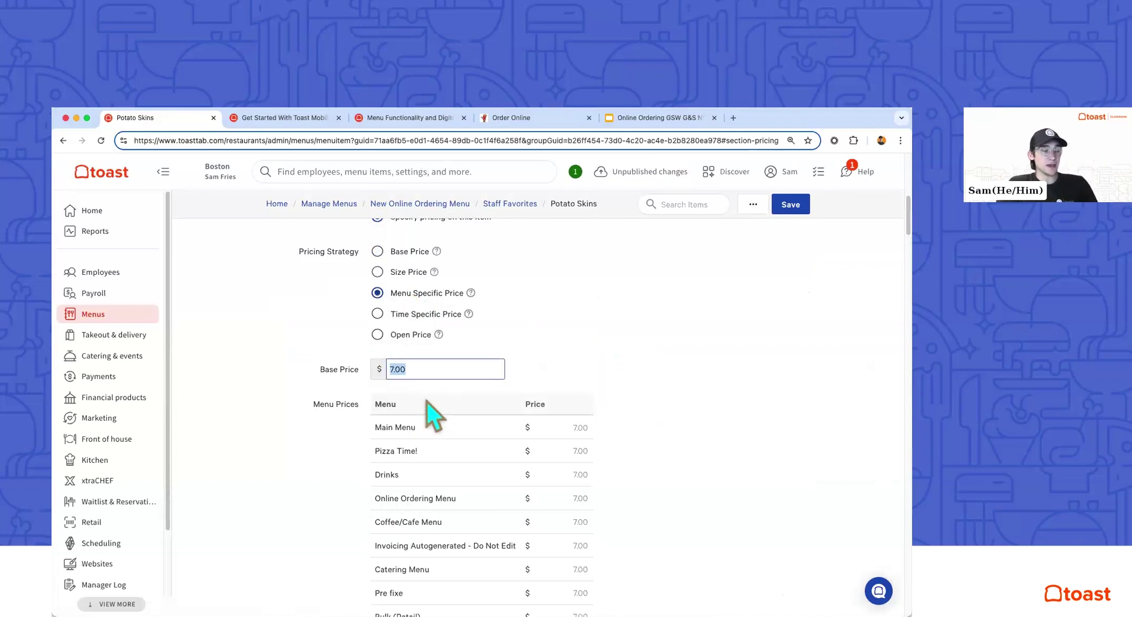
scroll(471, 448, "down", 3)
left_click(581, 514)
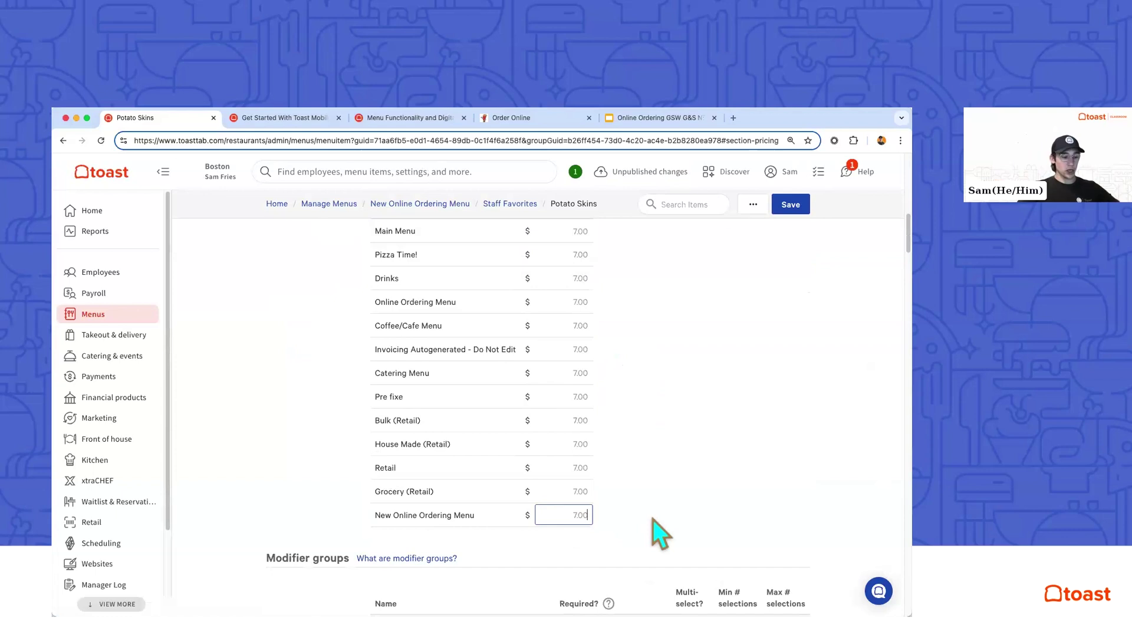
type("9")
left_click(699, 509)
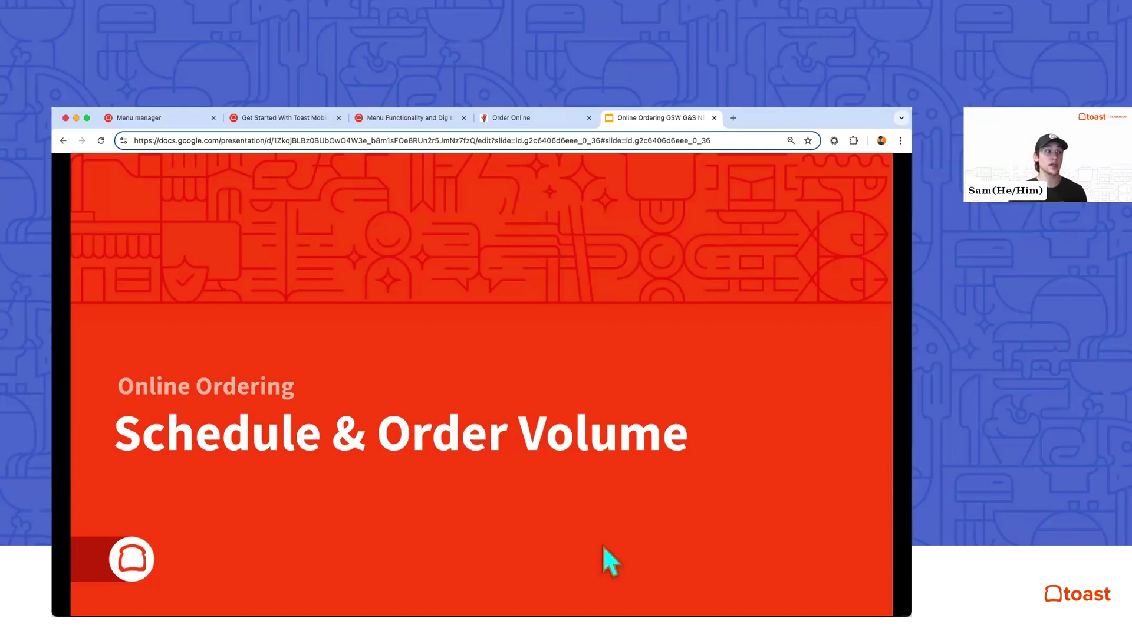
On the public ordering page, preview scheduled pickup times starting at 5:15 PM CDT, then close.
key("ctrl+shift+Tab")
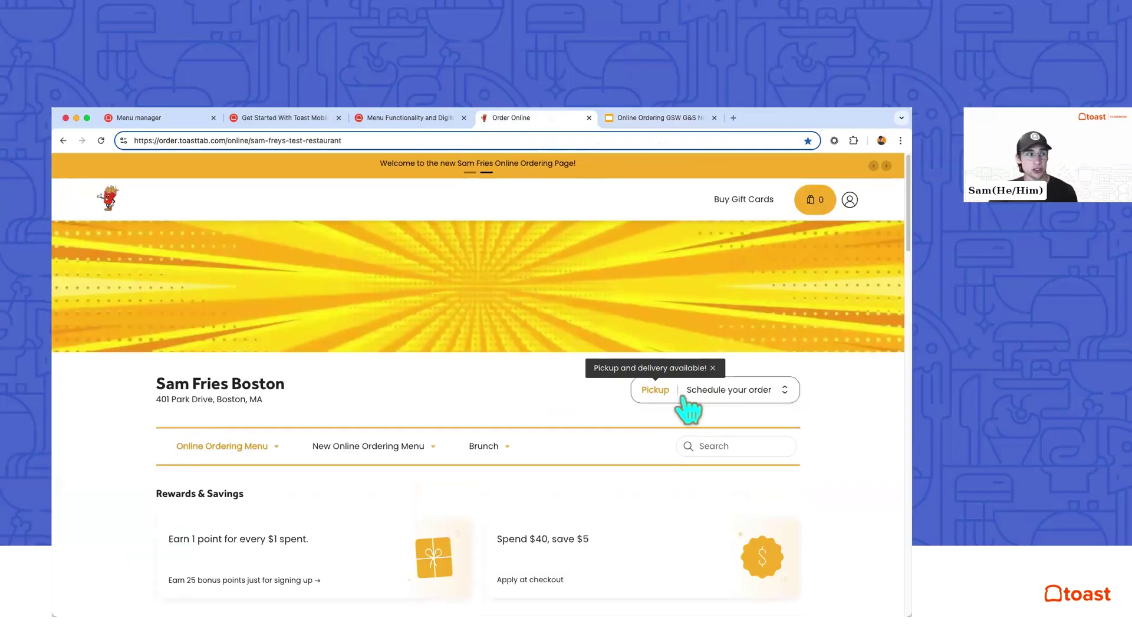
left_click(708, 395)
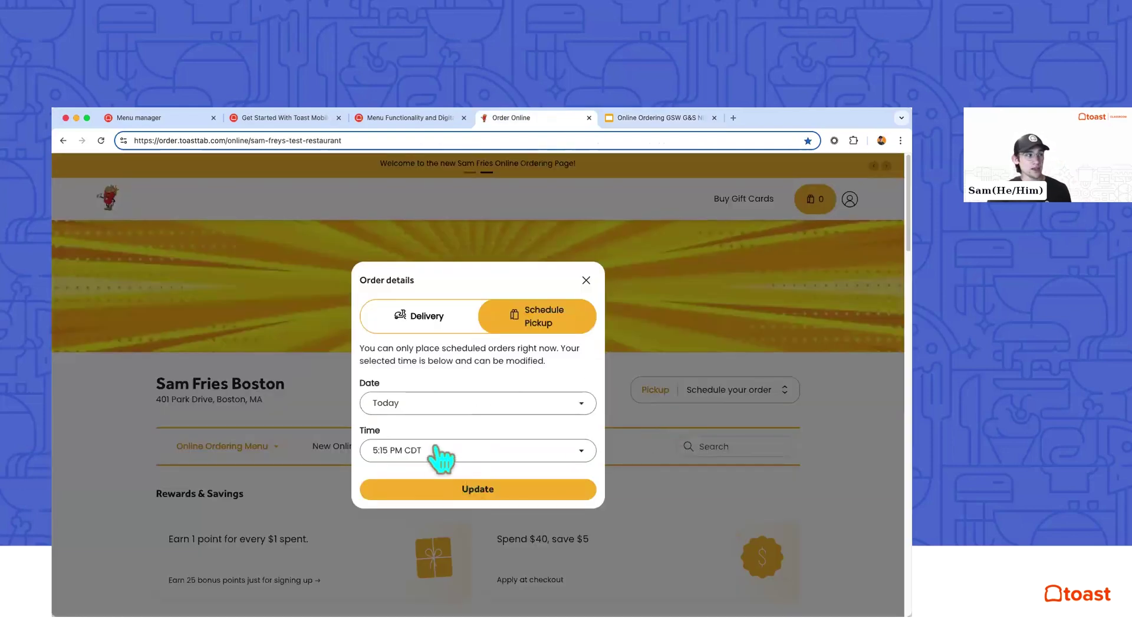
scroll(442, 454, "down", 1)
left_click(442, 455)
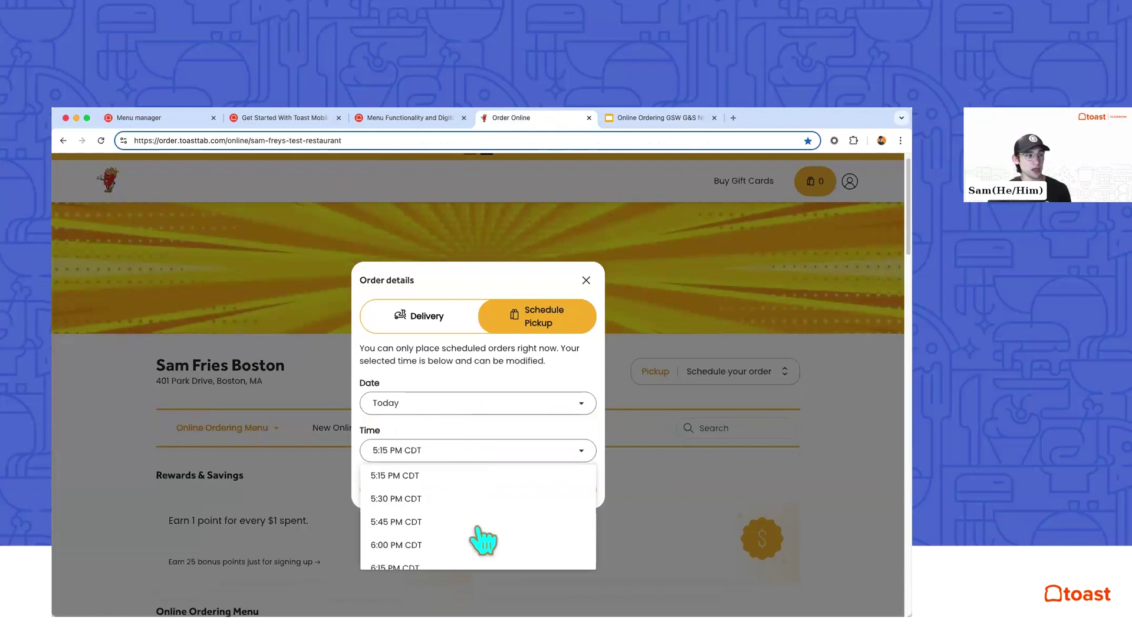
left_click(432, 334)
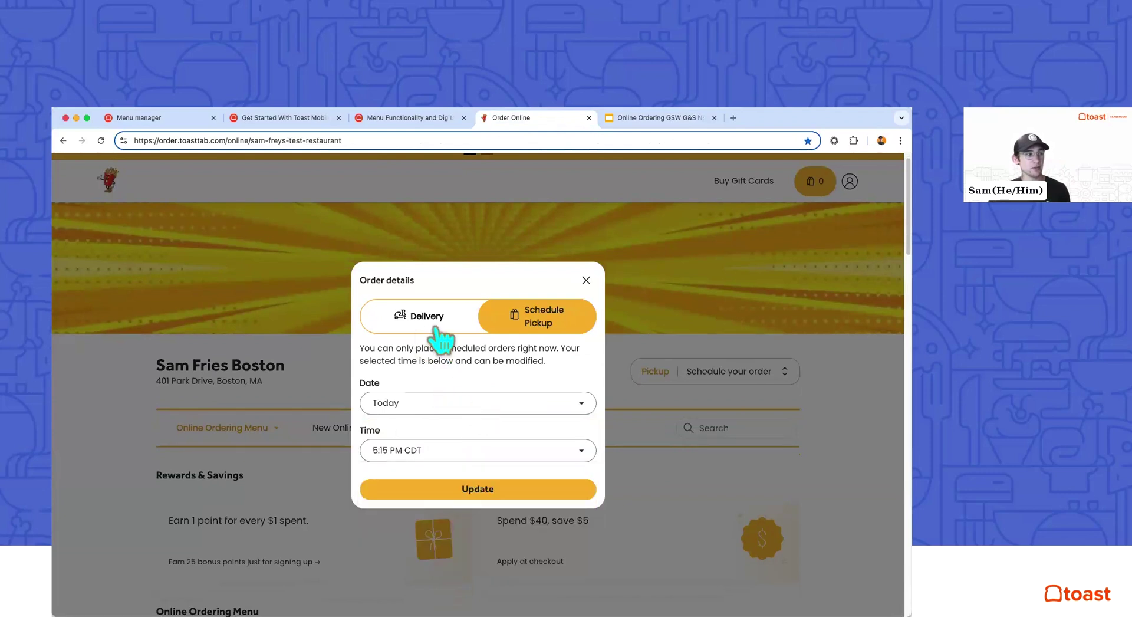
key("Escape")
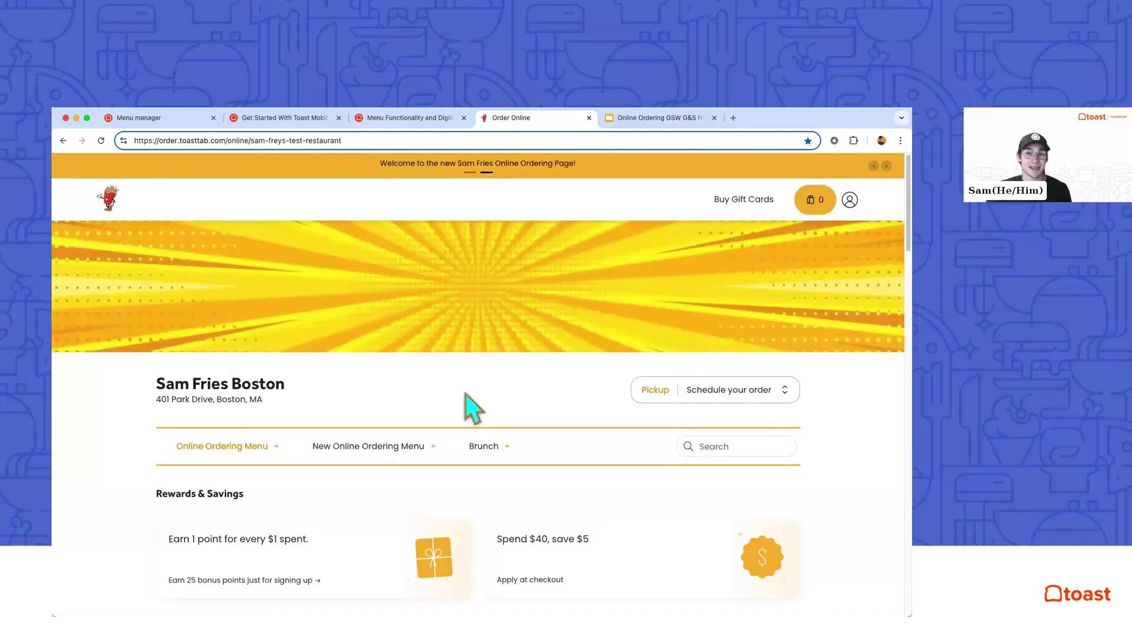
Open Takeout & delivery > Toast online ordering to review the 15-minute takeout and 45-minute delivery quotes.
left_click(168, 124)
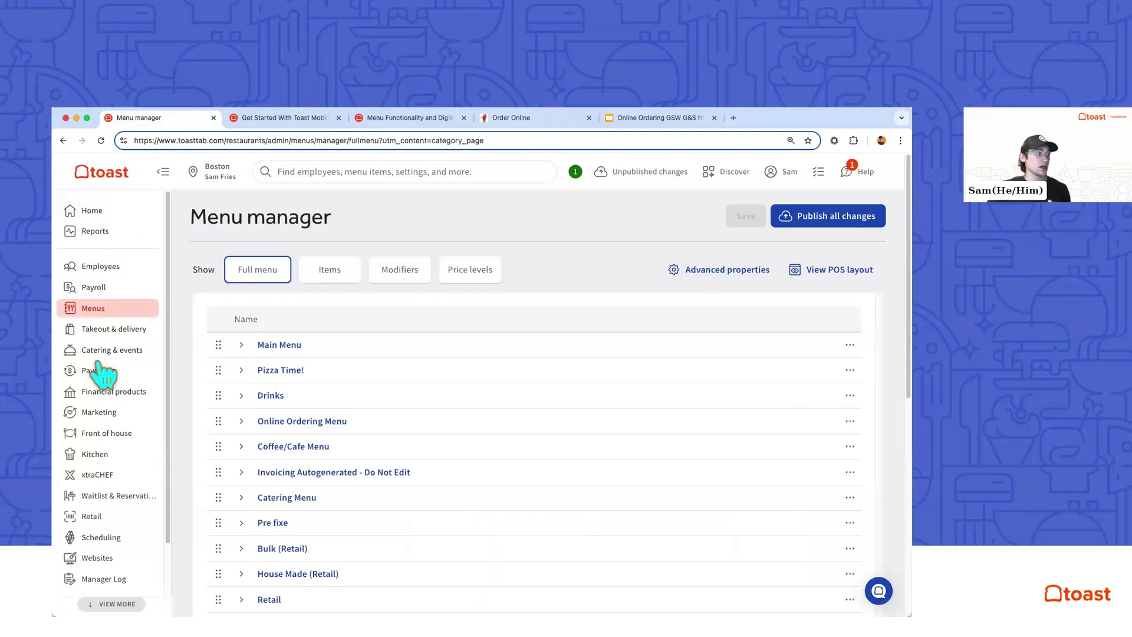
left_click(94, 330)
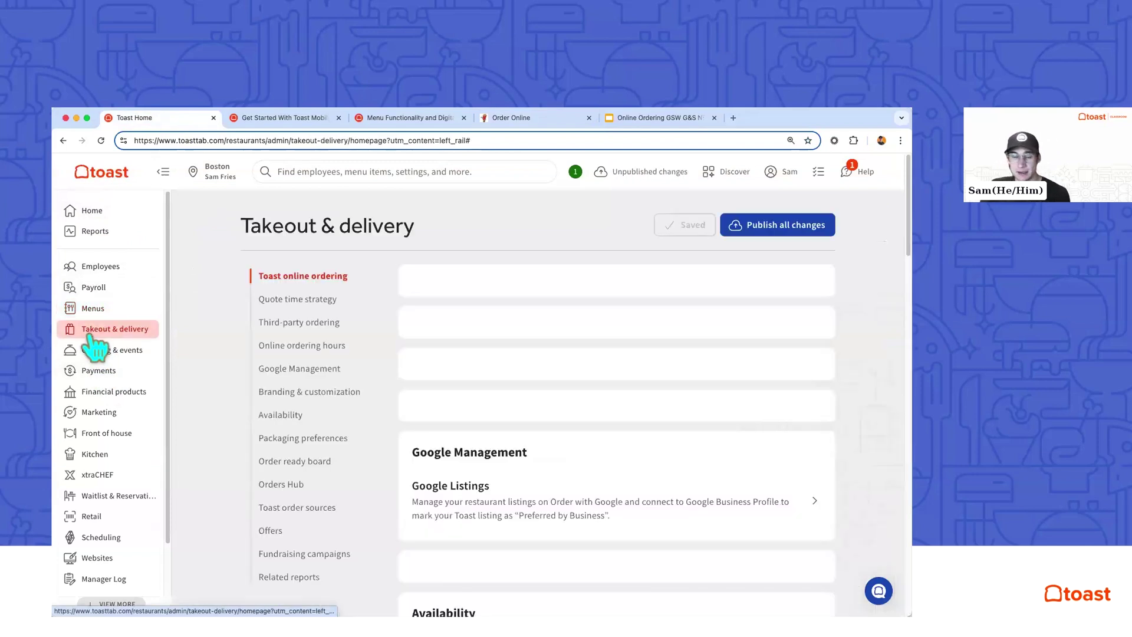
left_click(307, 276)
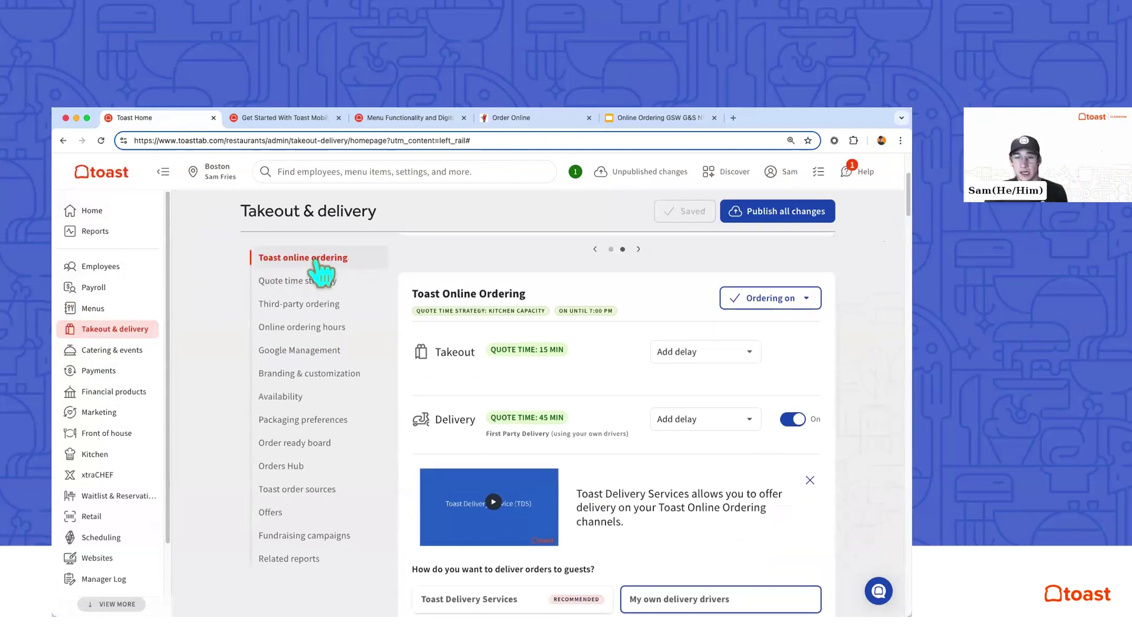
left_click(783, 299)
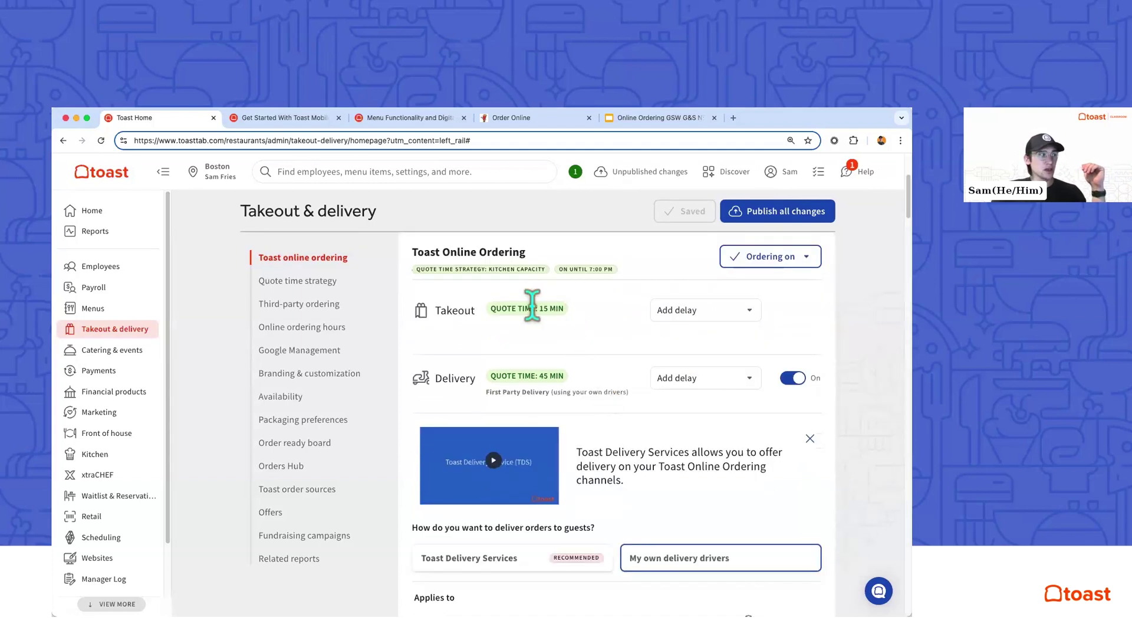
triple_click(531, 308)
left_click_drag(568, 377, 486, 376)
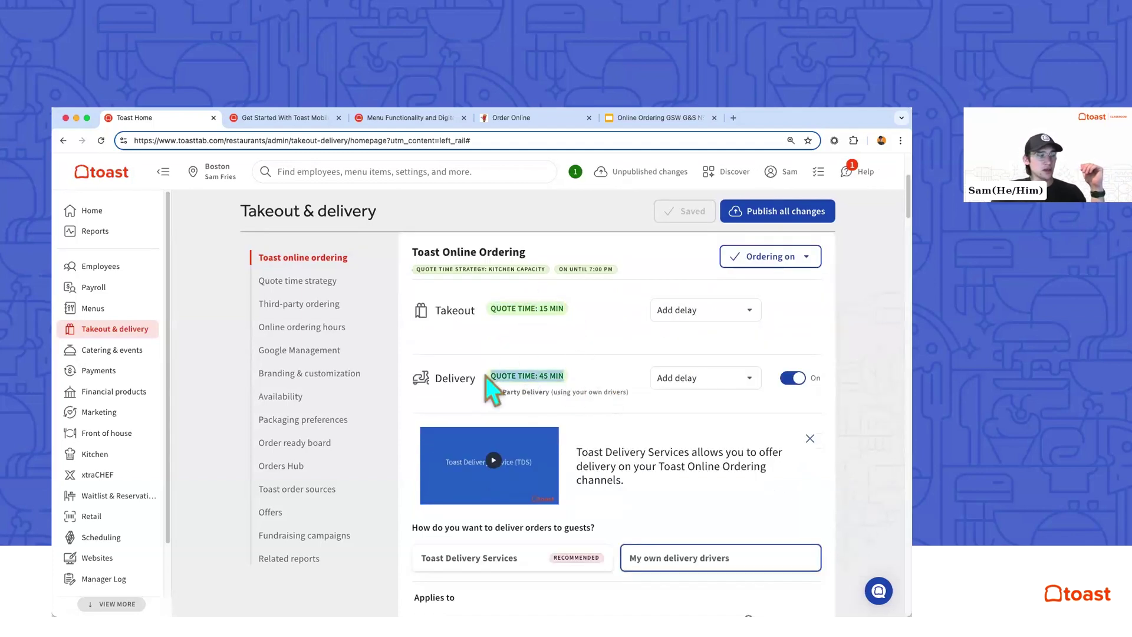
left_click(595, 379)
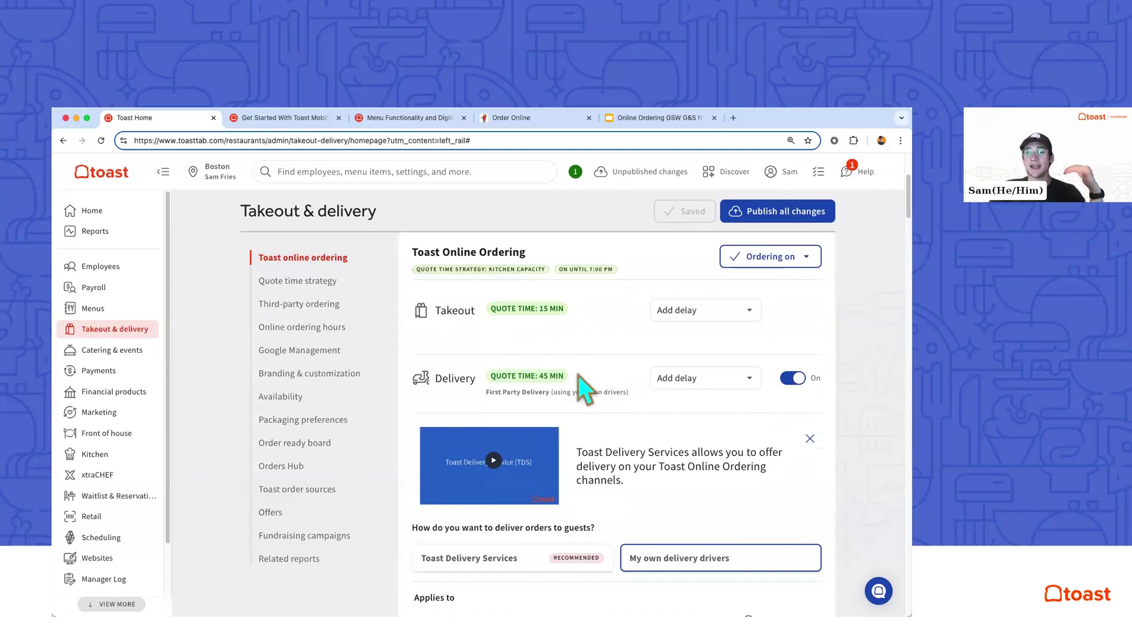
scroll(585, 389, "up", 1)
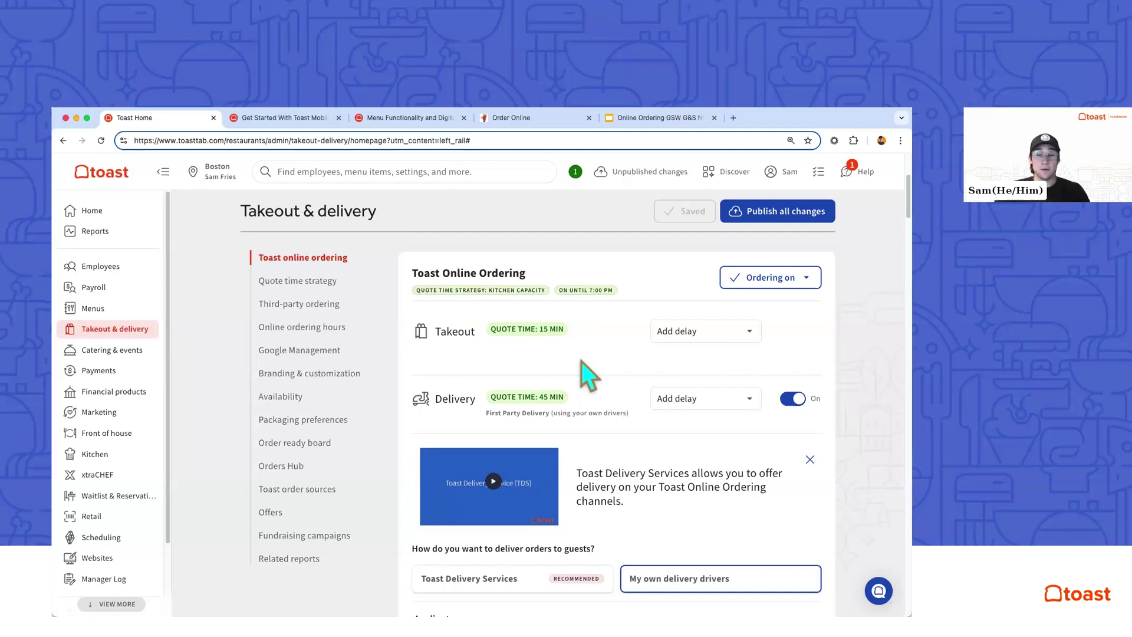
Set both the Takeout and Delivery Add delay options to +10 min.
left_click(677, 329)
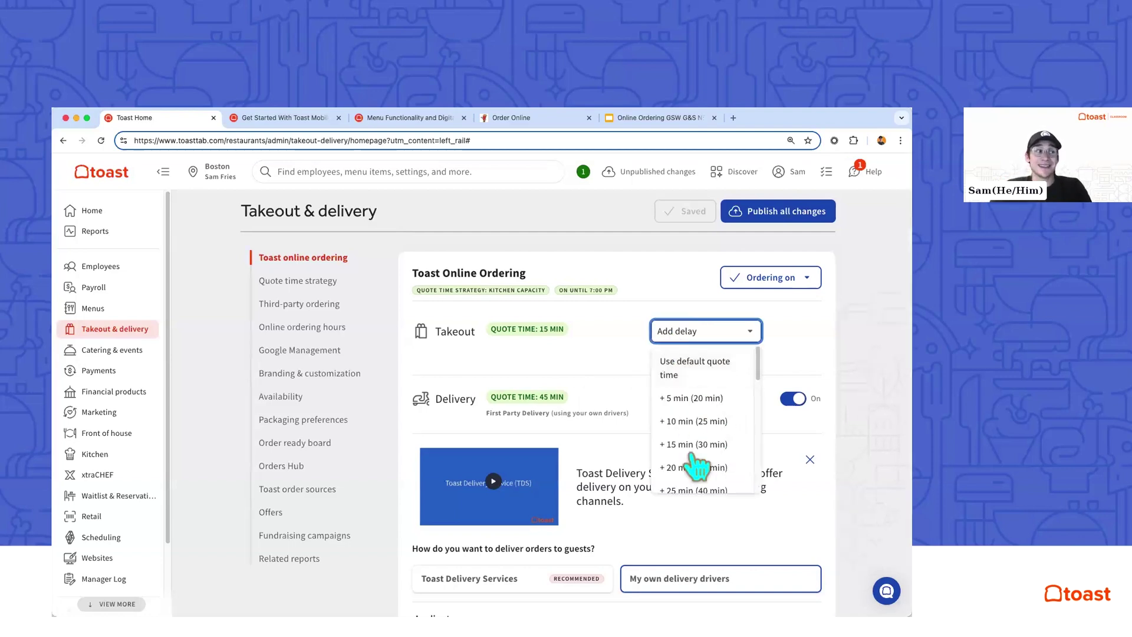
scroll(694, 453, "down", 1)
left_click(699, 399)
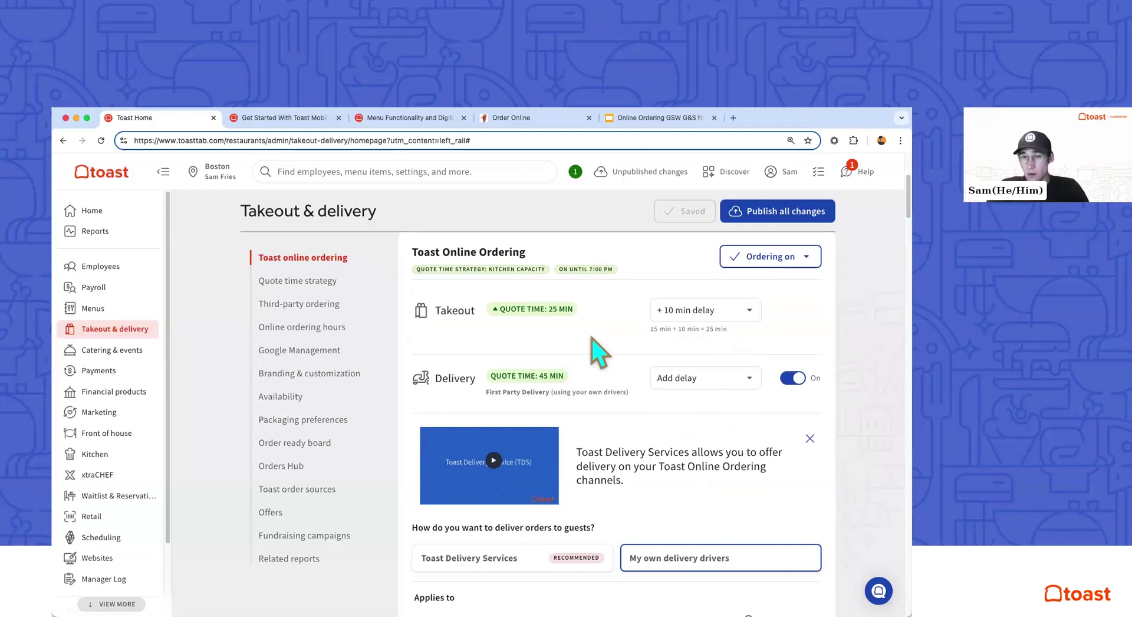
left_click(684, 378)
scroll(725, 471, "up", 1)
left_click(733, 496)
Choose Toast Delivery Services under 'How do you want to deliver orders'.
scroll(707, 377, "down", 4)
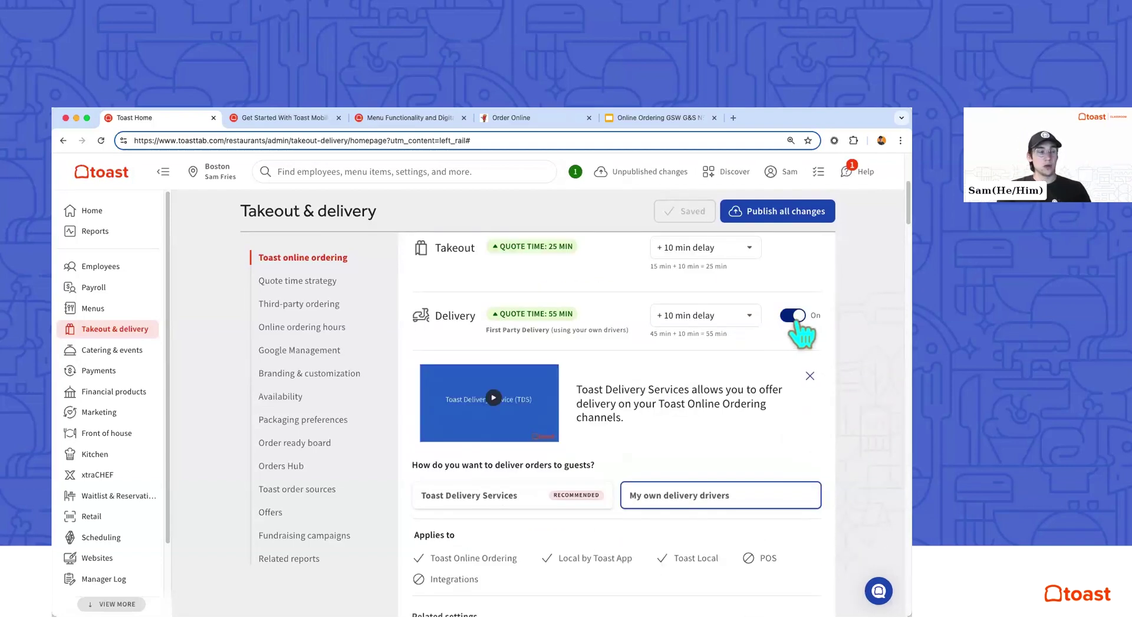
scroll(796, 320, "up", 1)
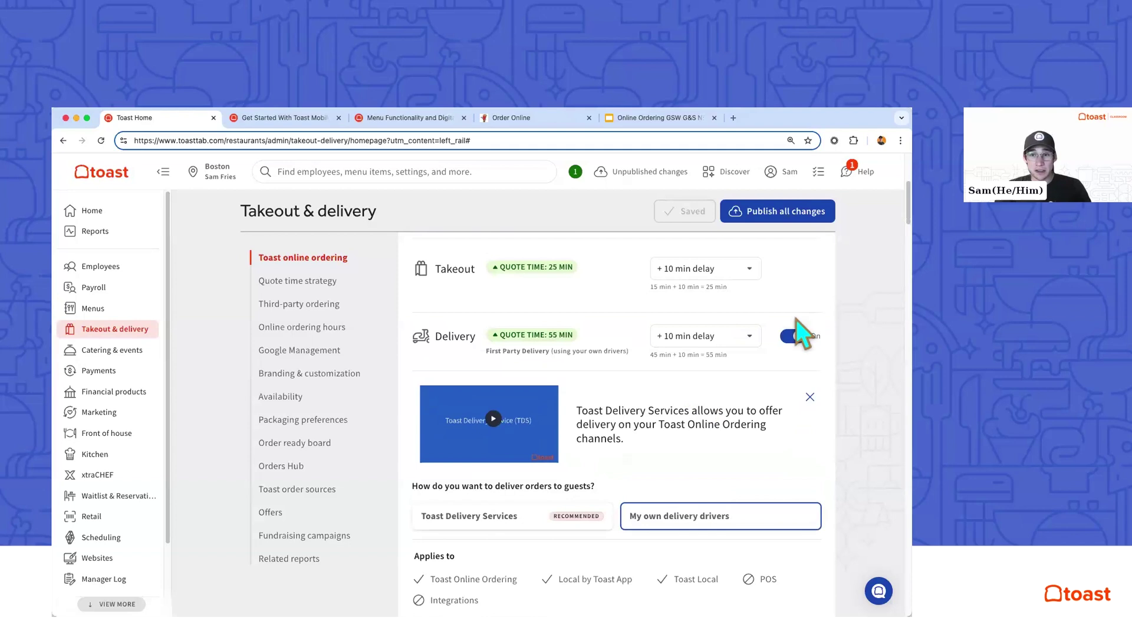
scroll(536, 434, "down", 4)
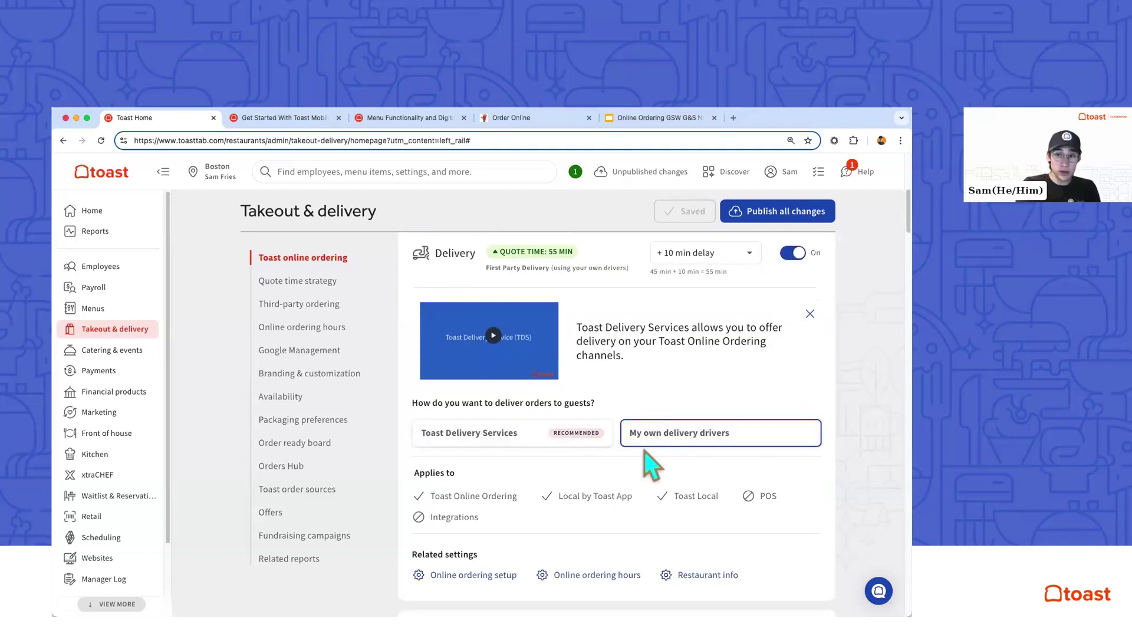
scroll(503, 435, "down", 1)
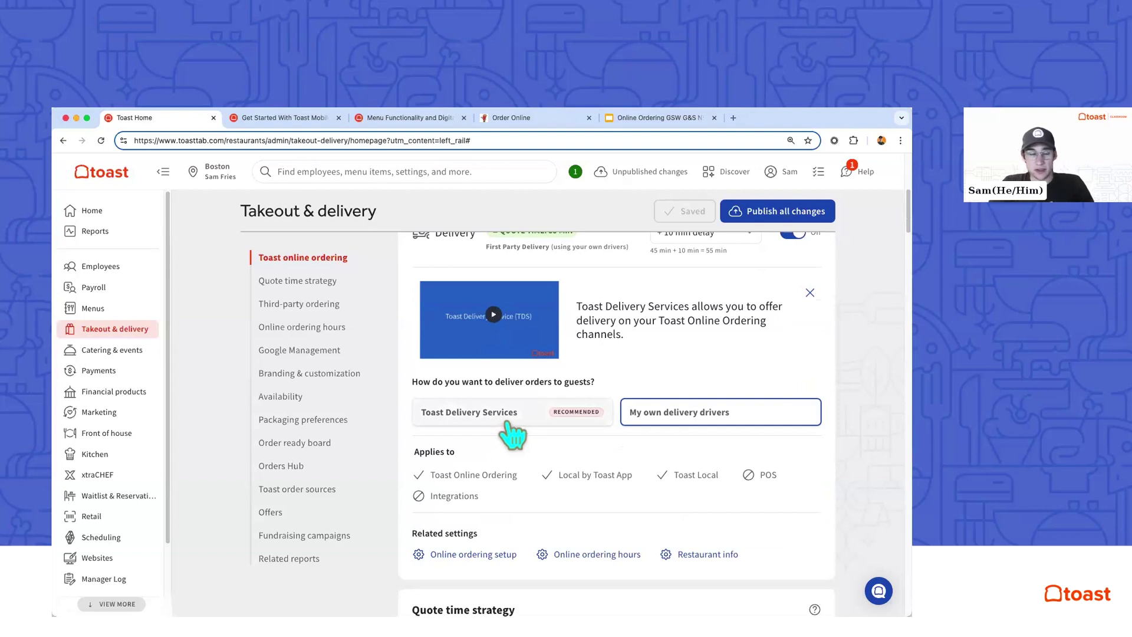
left_click(511, 434)
scroll(640, 486, "down", 3)
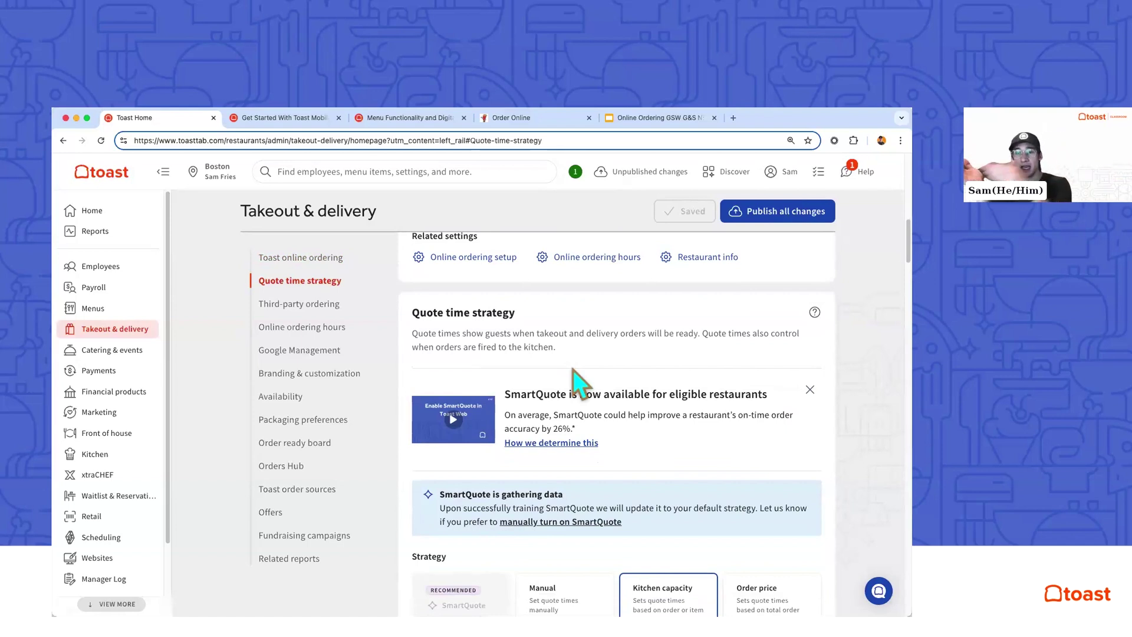
Select the Manual quote time strategy, with takeout quoted at 15 minutes and delivery at 45.
scroll(572, 369, "down", 4)
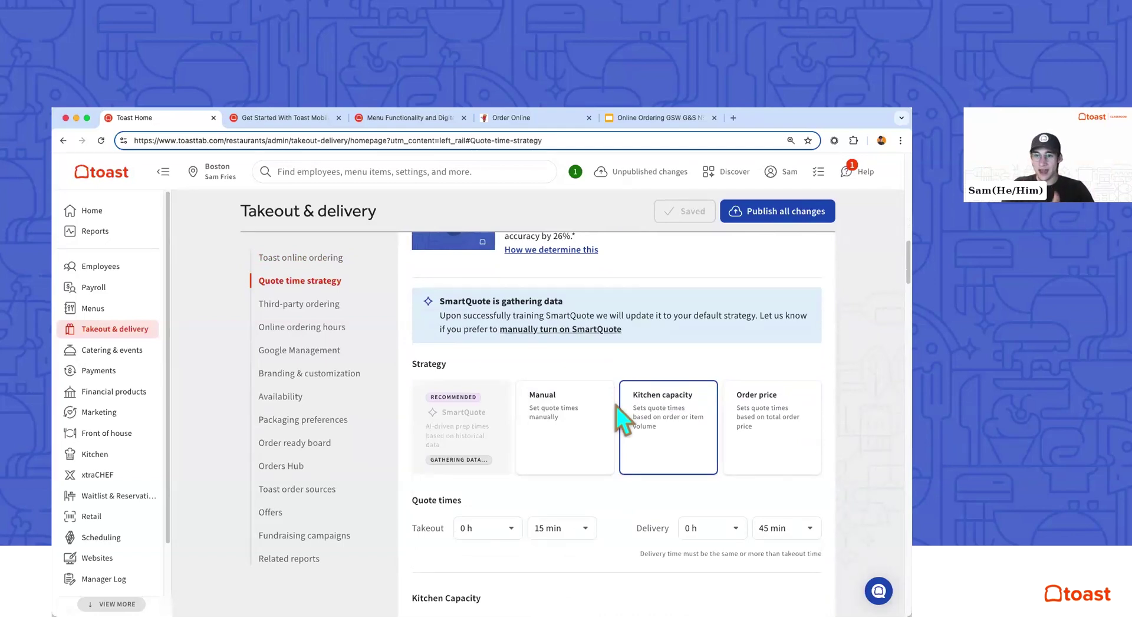
scroll(590, 398, "down", 2)
left_click(565, 391)
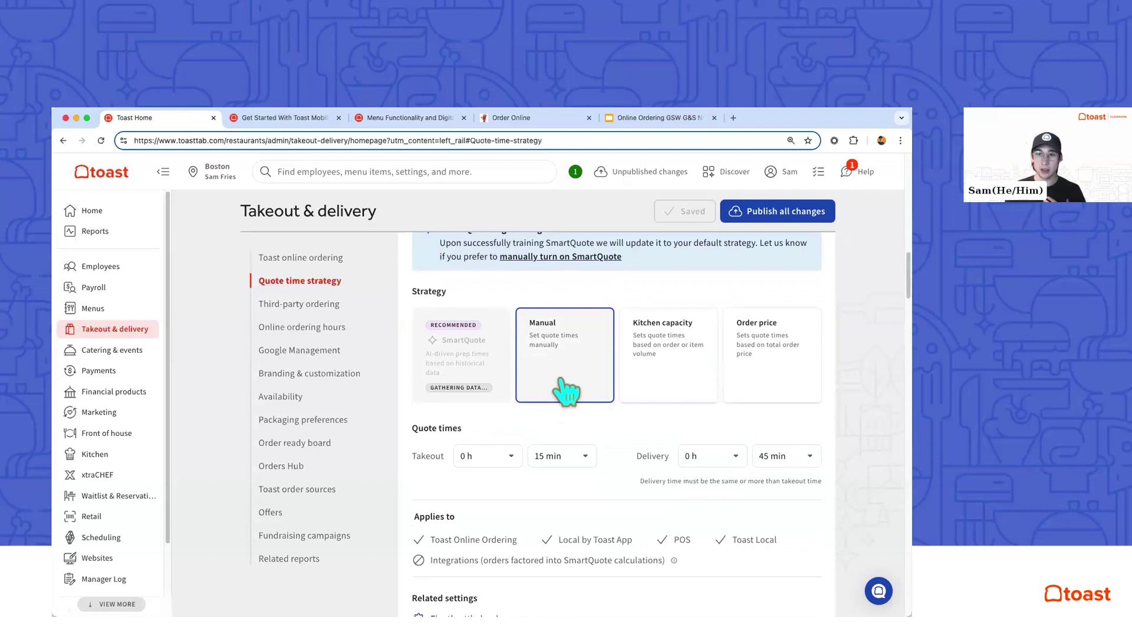
scroll(566, 391, "up", 1)
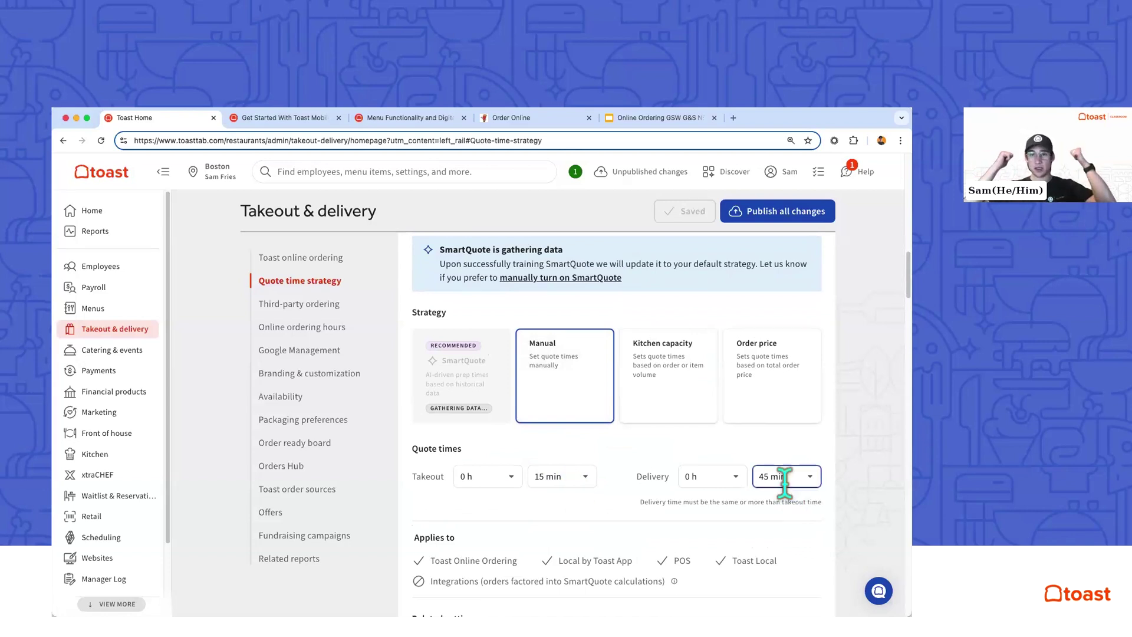
scroll(786, 486, "down", 1)
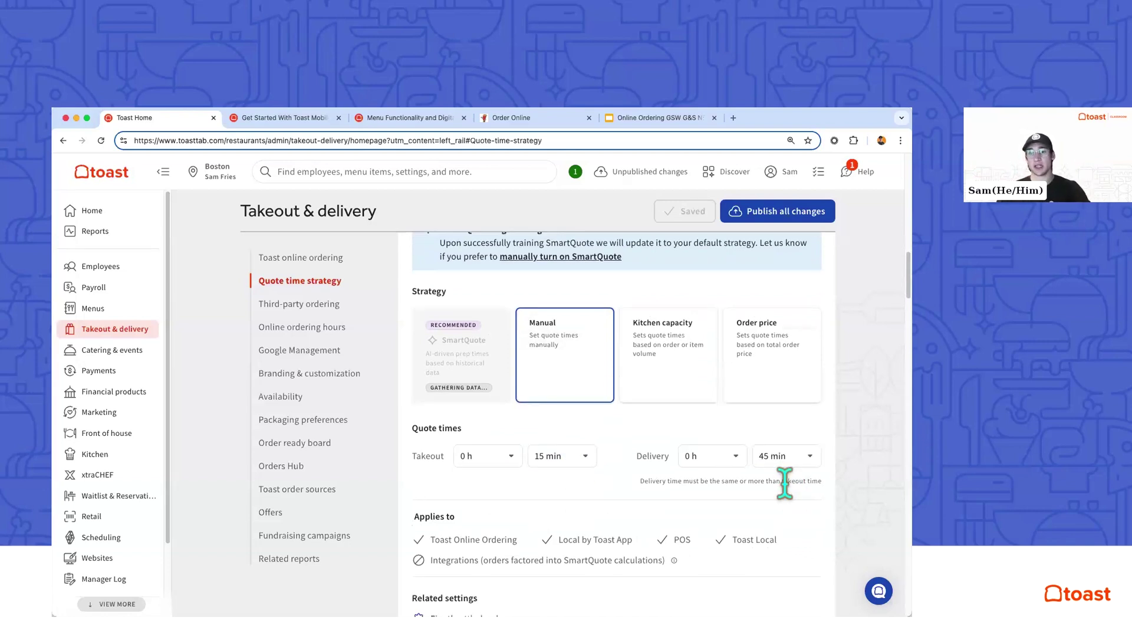
Base quote times on the Order price strategy.
left_click(777, 380)
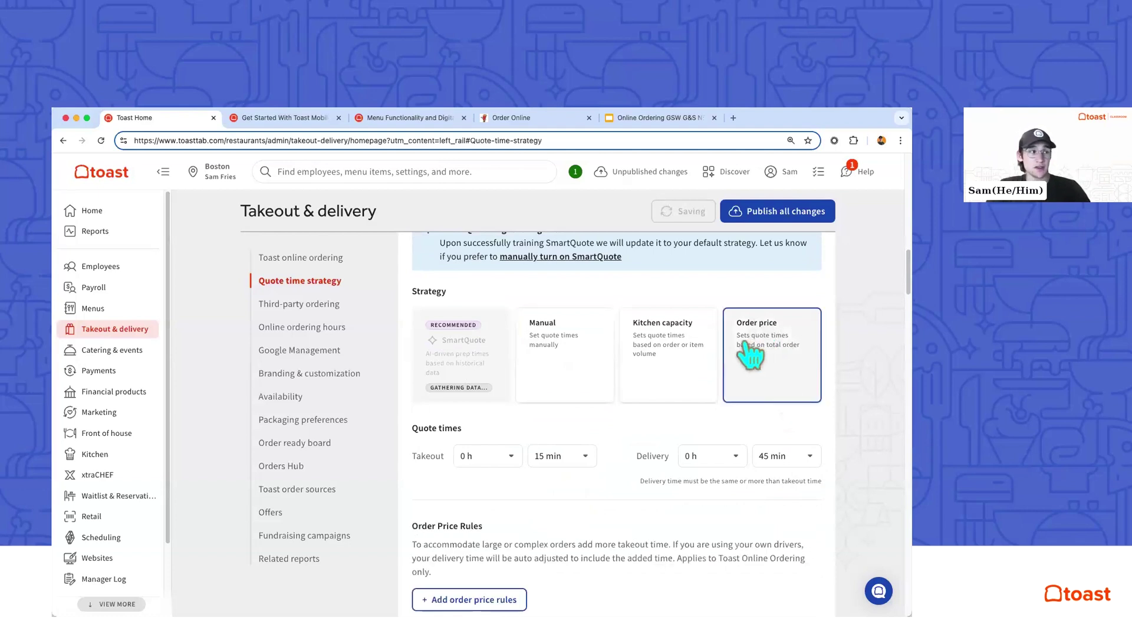
scroll(766, 380, "down", 3)
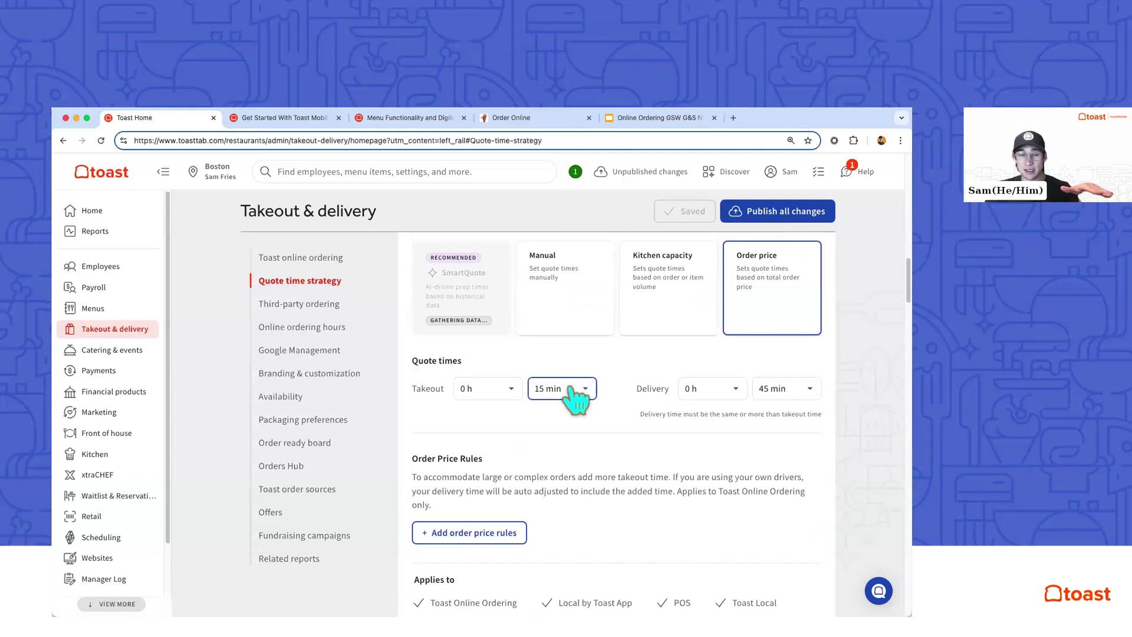
scroll(560, 436, "down", 2)
Add an order price rule giving orders over $150 an extra 1 h of takeout time.
left_click(516, 467)
scroll(548, 448, "down", 3)
left_click(538, 427)
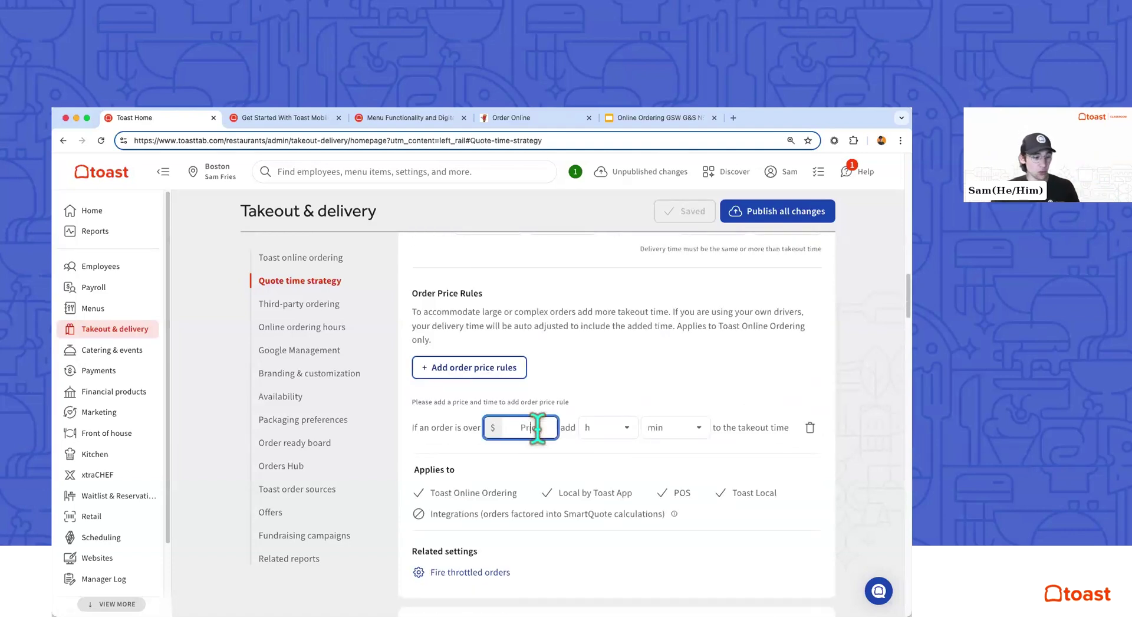
type("150")
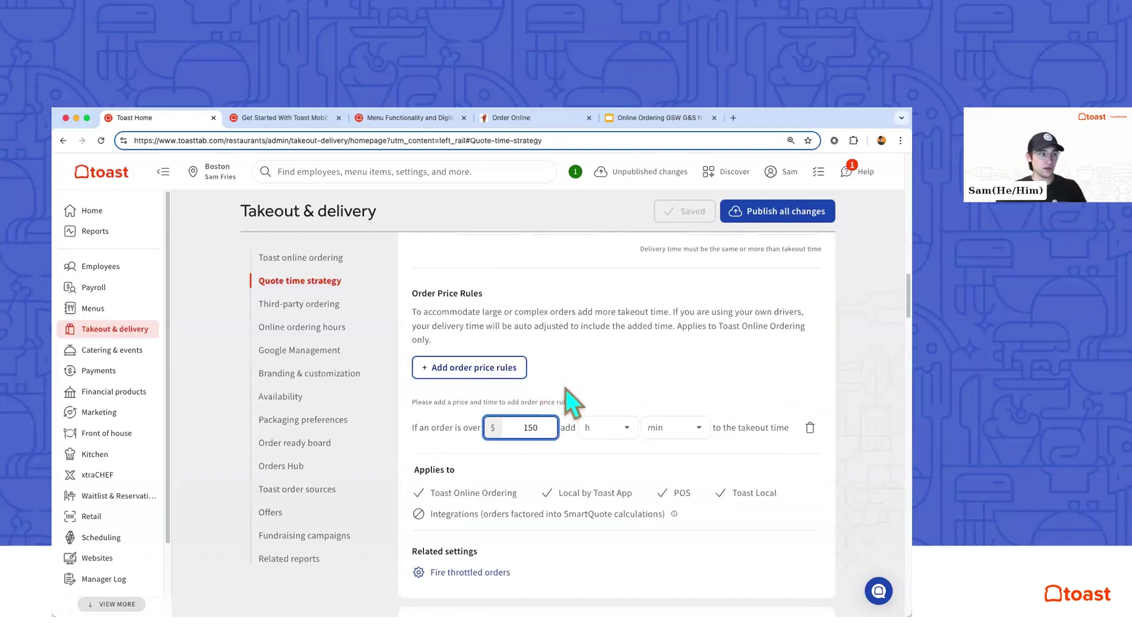
left_click(566, 390)
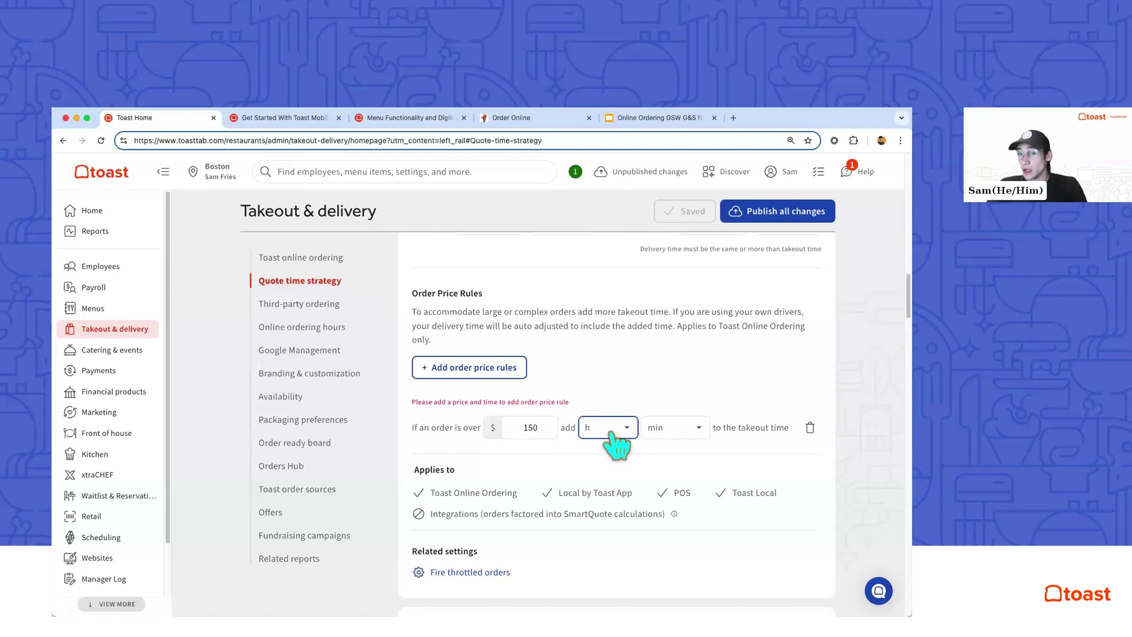
scroll(612, 435, "down", 1)
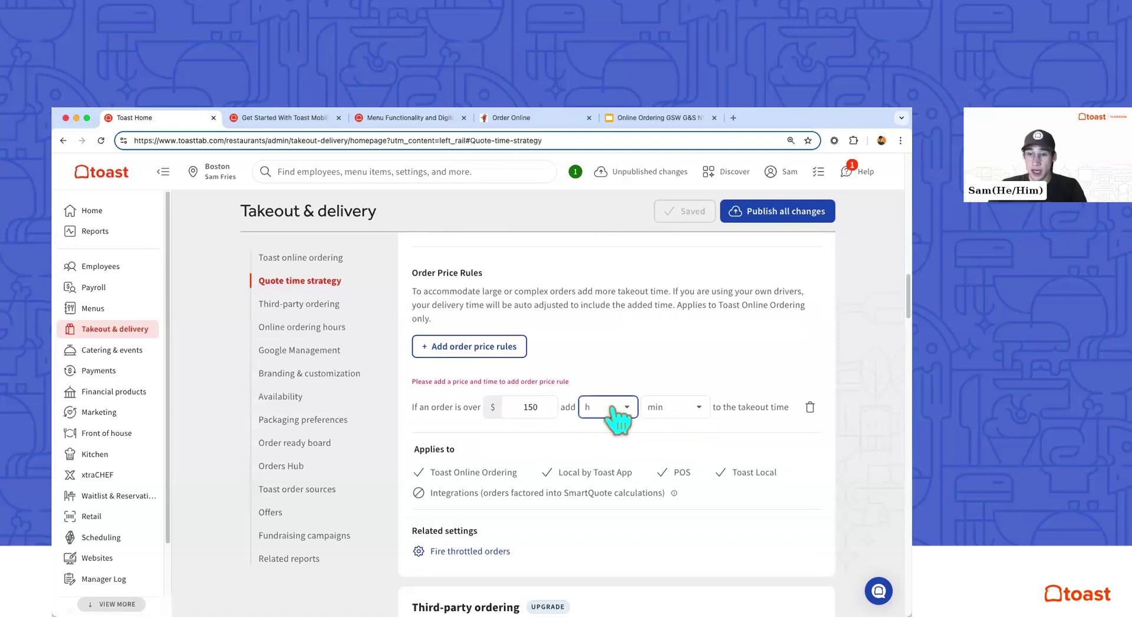
left_click(612, 410)
left_click(604, 461)
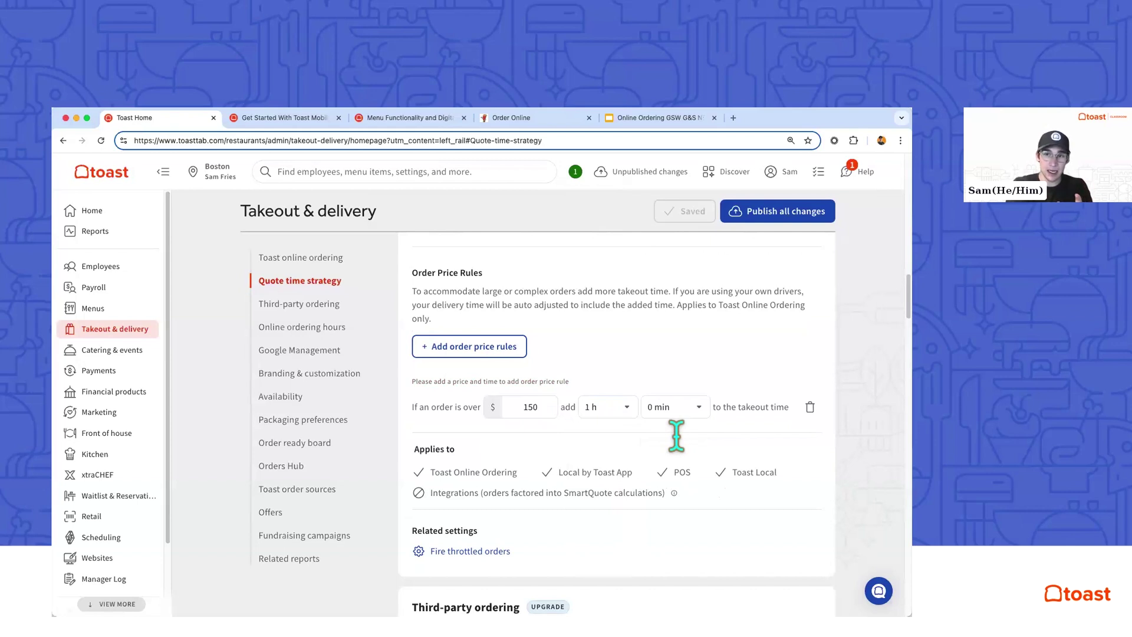
scroll(676, 436, "up", 5)
Switch the quote time strategy to Kitchen capacity with a 15-minute capacity window.
left_click(653, 354)
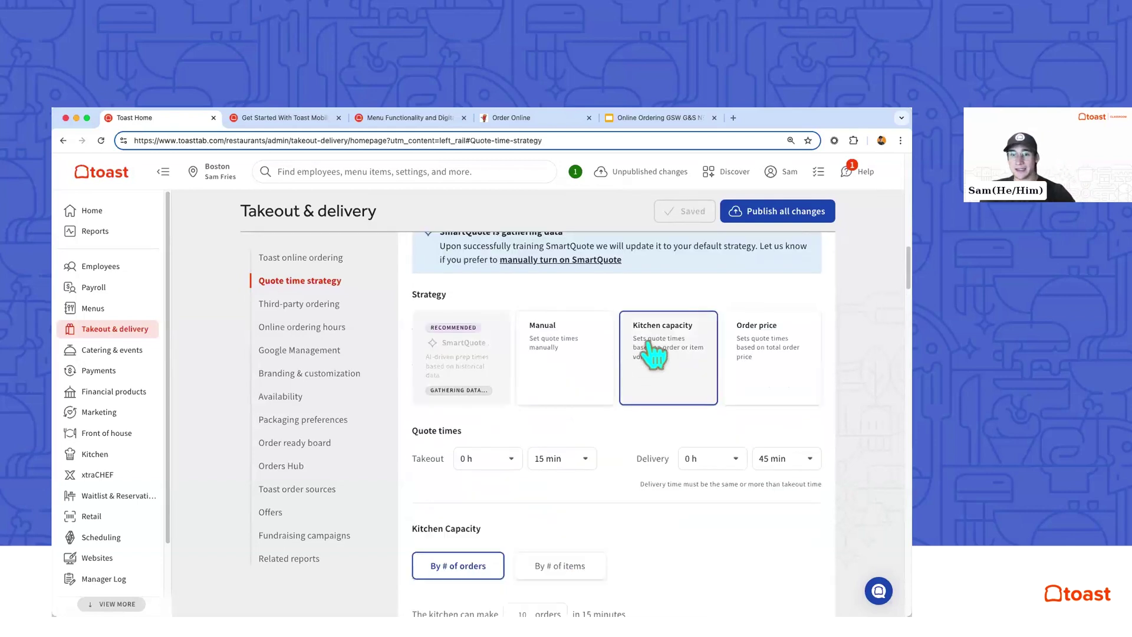
scroll(616, 371, "down", 2)
scroll(597, 366, "down", 3)
scroll(589, 484, "up", 2)
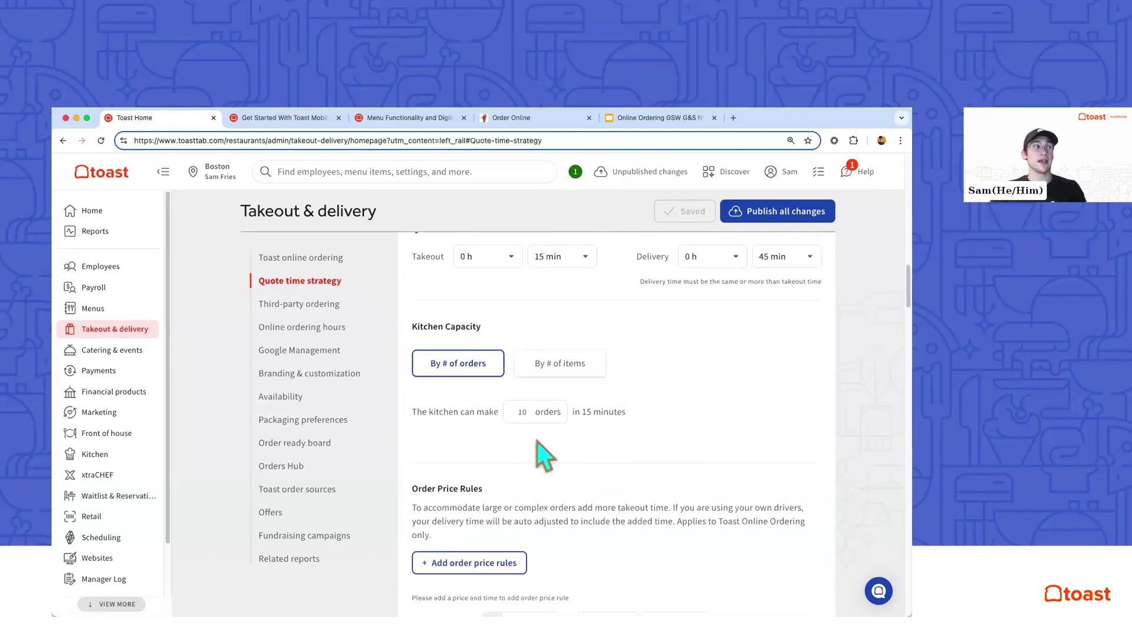
scroll(519, 418, "up", 1)
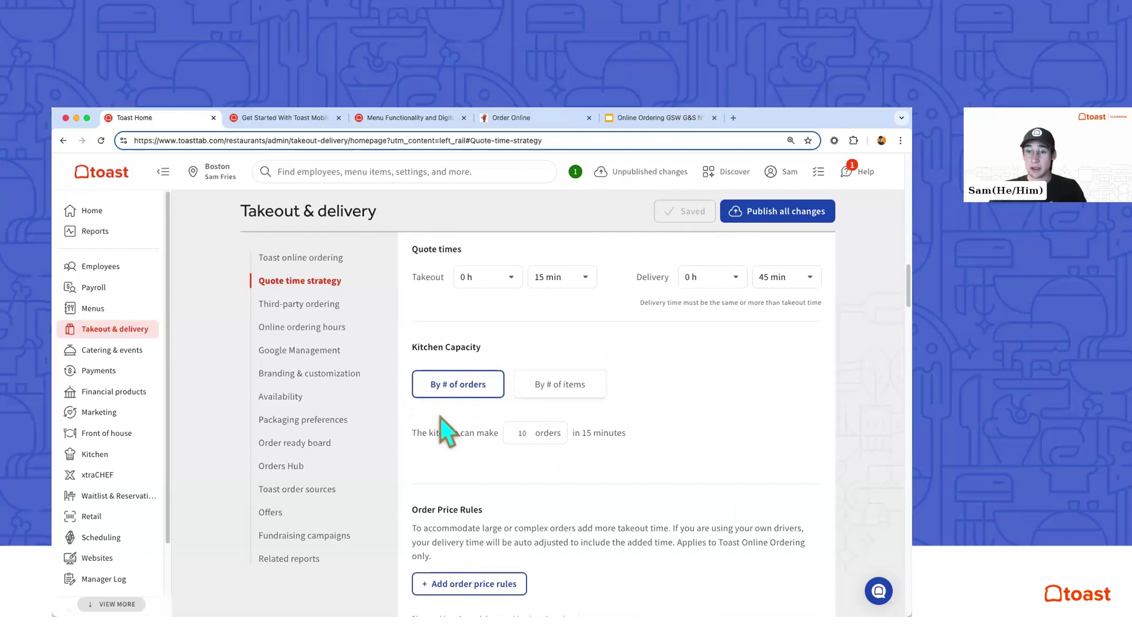
triple_click(608, 432)
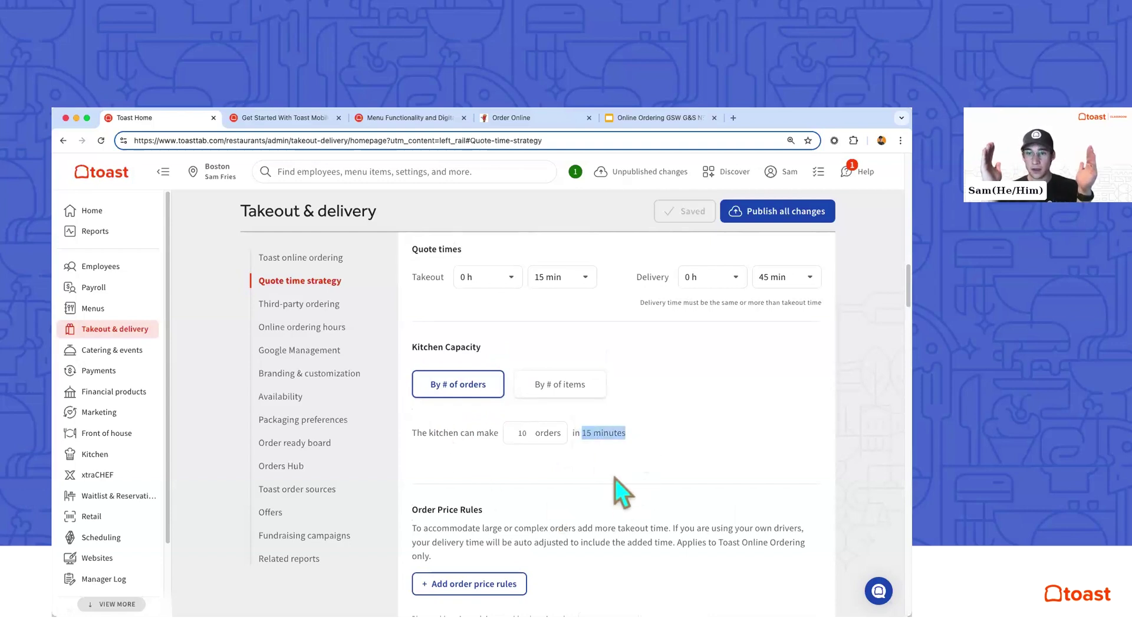
scroll(615, 478, "down", 1)
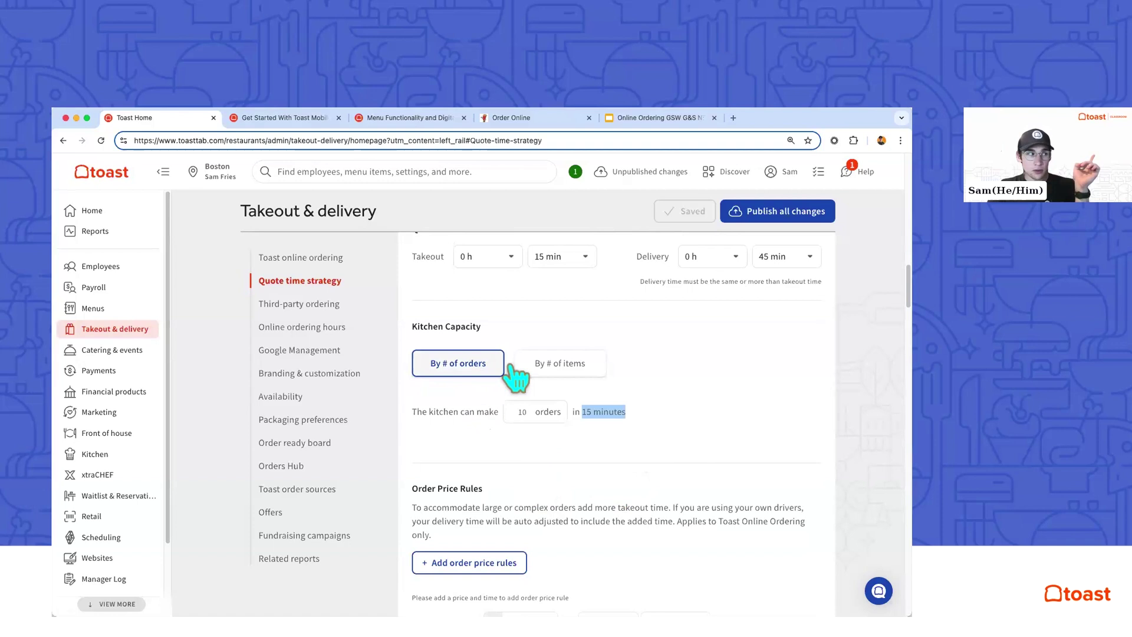
Measure kitchen capacity by number of items, 8 items every 15 minutes.
left_click(597, 362)
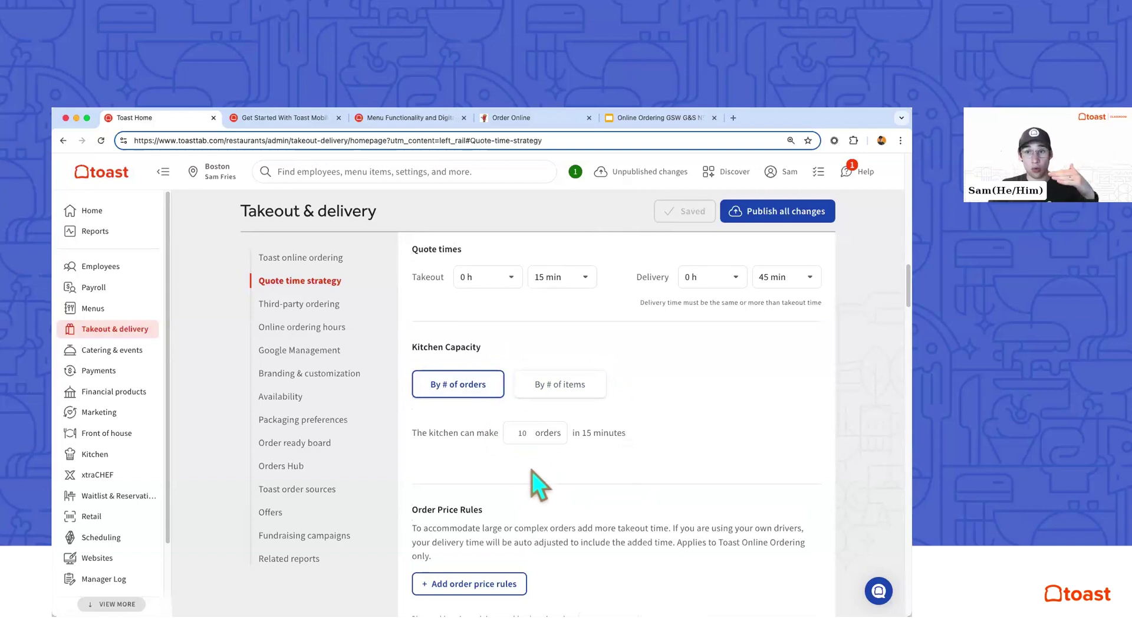
scroll(531, 473, "down", 1)
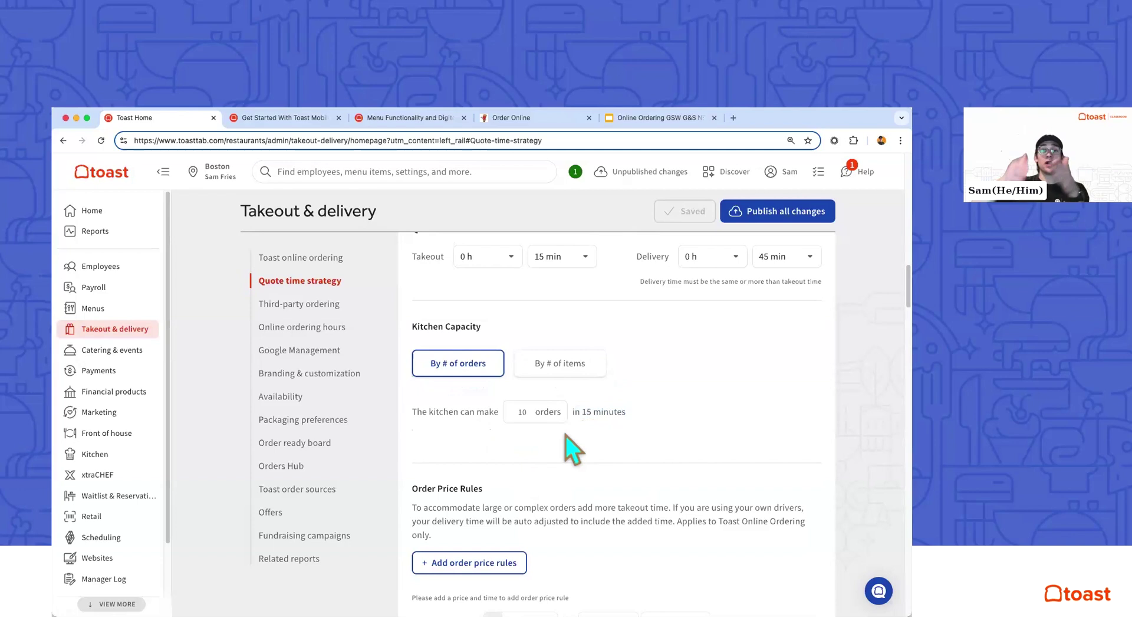
scroll(531, 383, "up", 1)
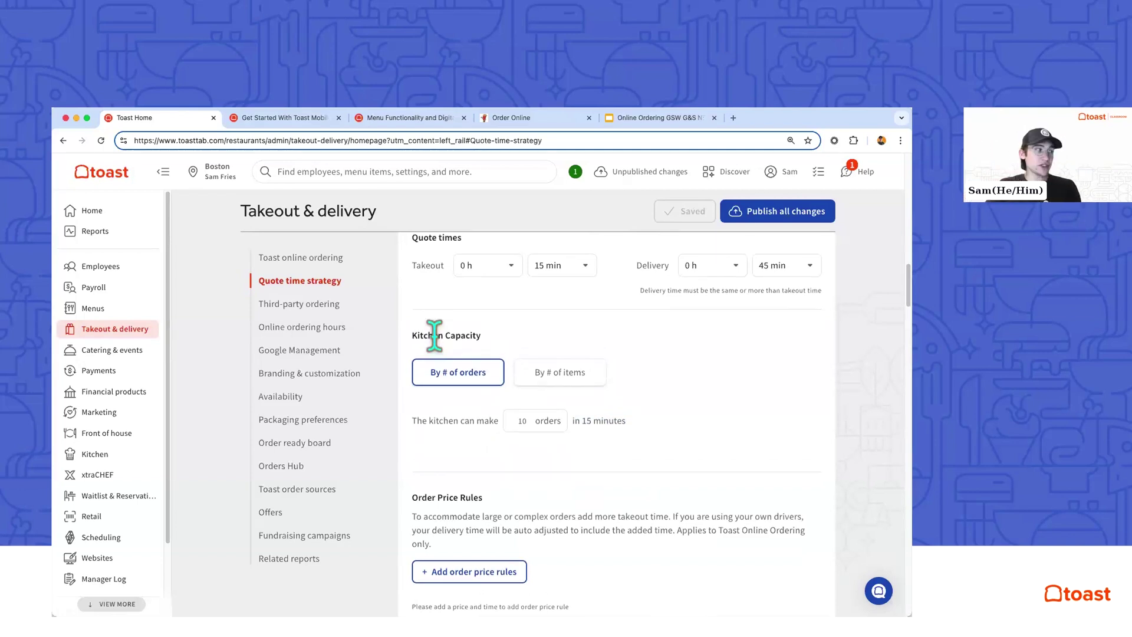
left_click_drag(503, 331, 417, 371)
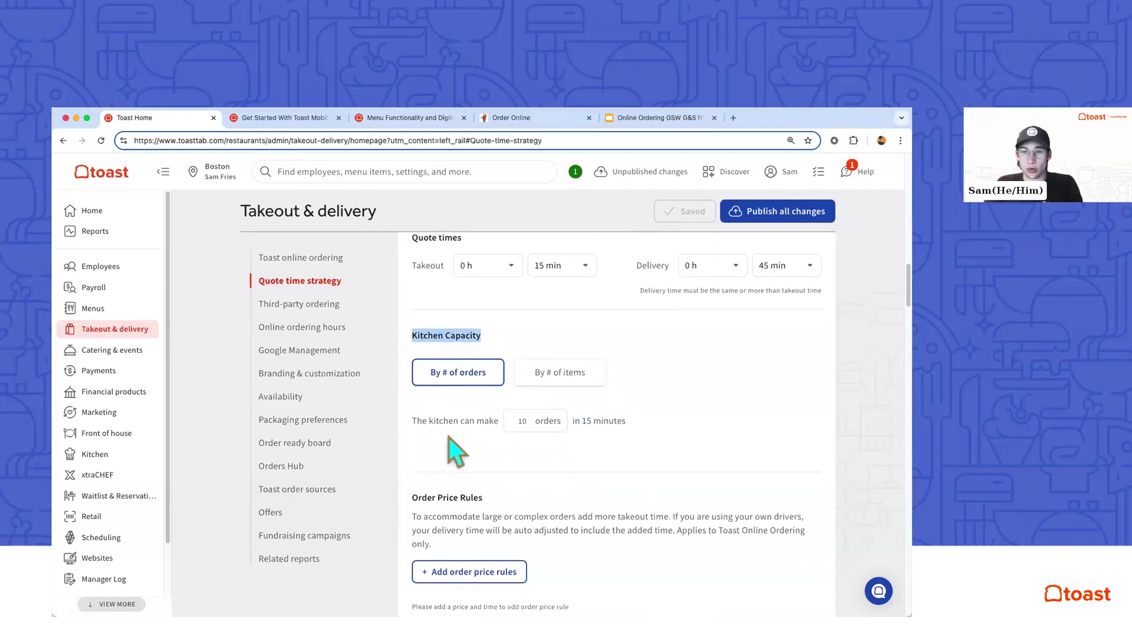
scroll(453, 441, "up", 1)
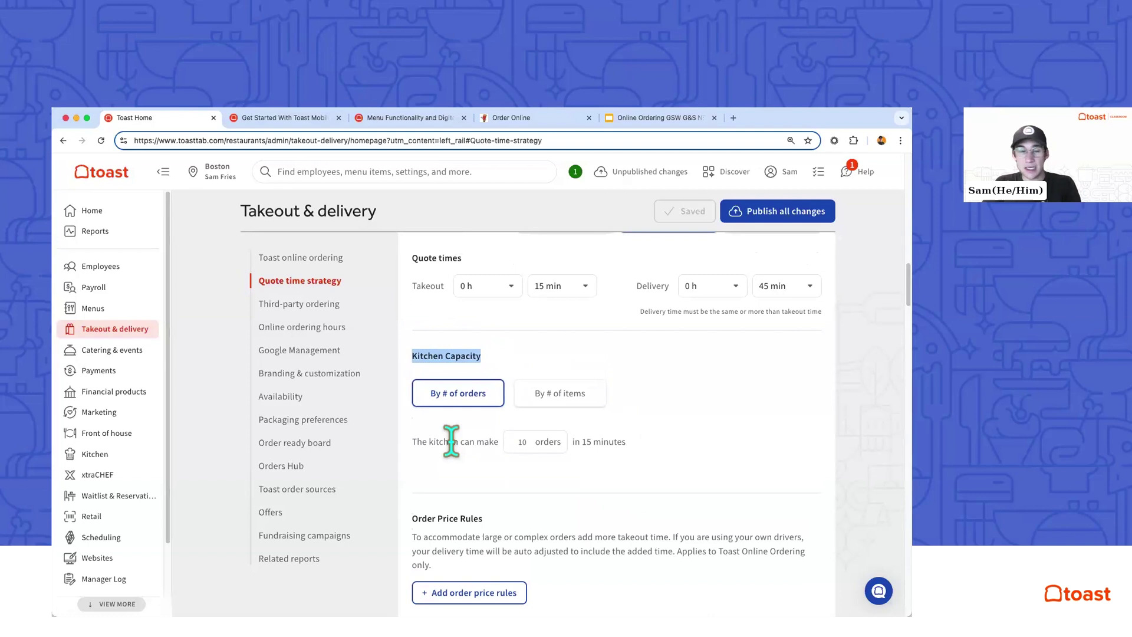
left_click(459, 473)
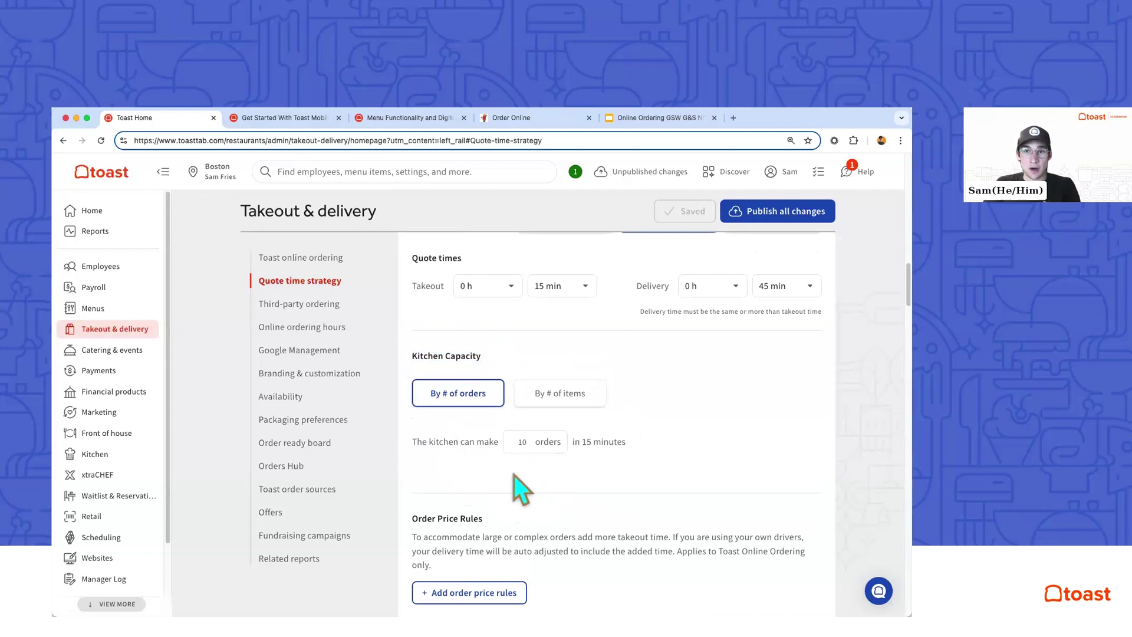
scroll(514, 475, "down", 1)
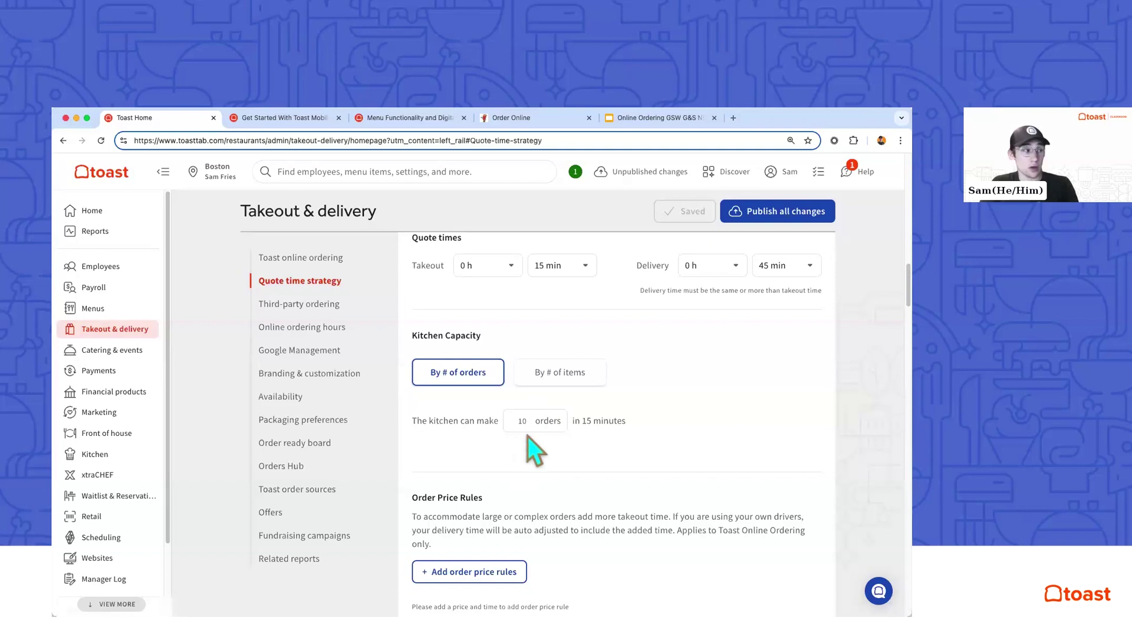
scroll(528, 436, "up", 3)
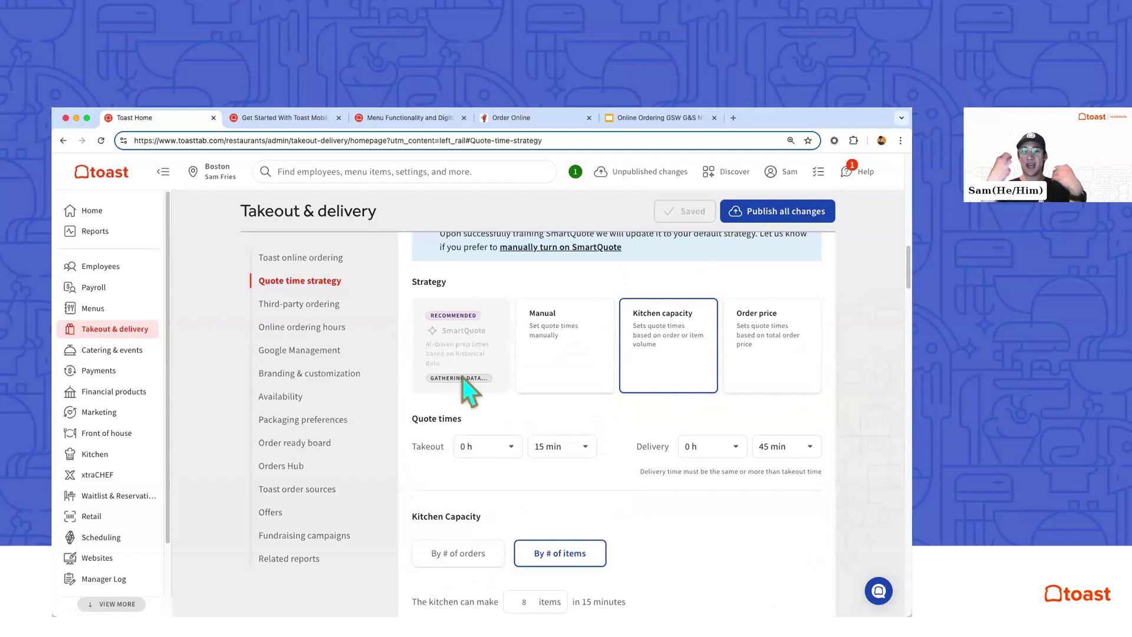
scroll(462, 377, "up", 1)
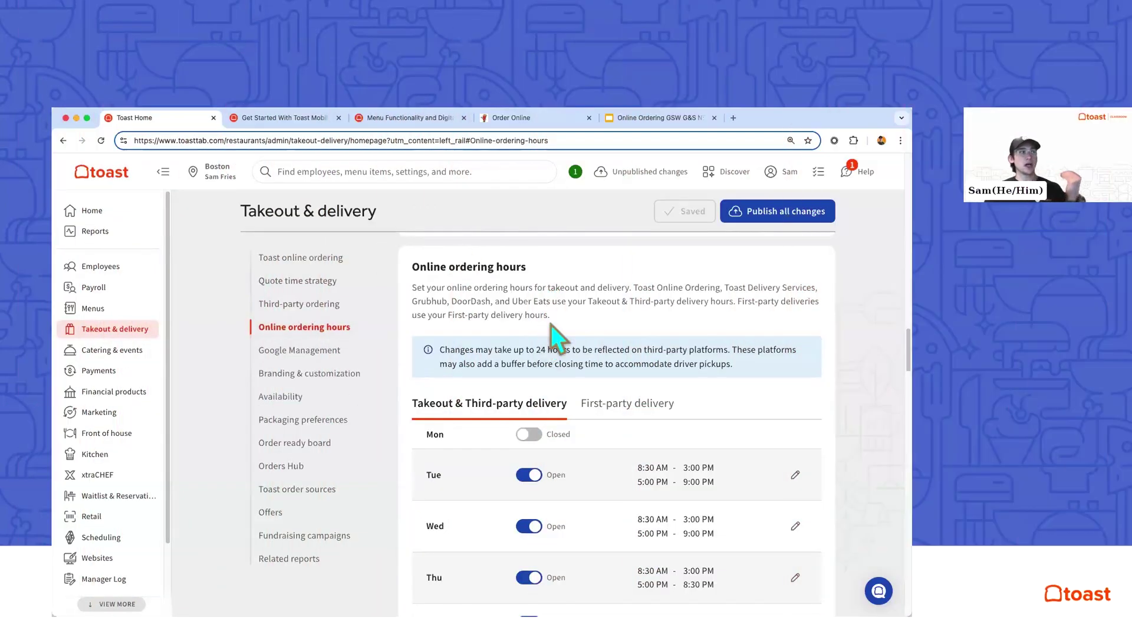
Scroll through the weekly takeout and third-party delivery ordering hours, Monday through Sunday.
scroll(556, 328, "up", 1)
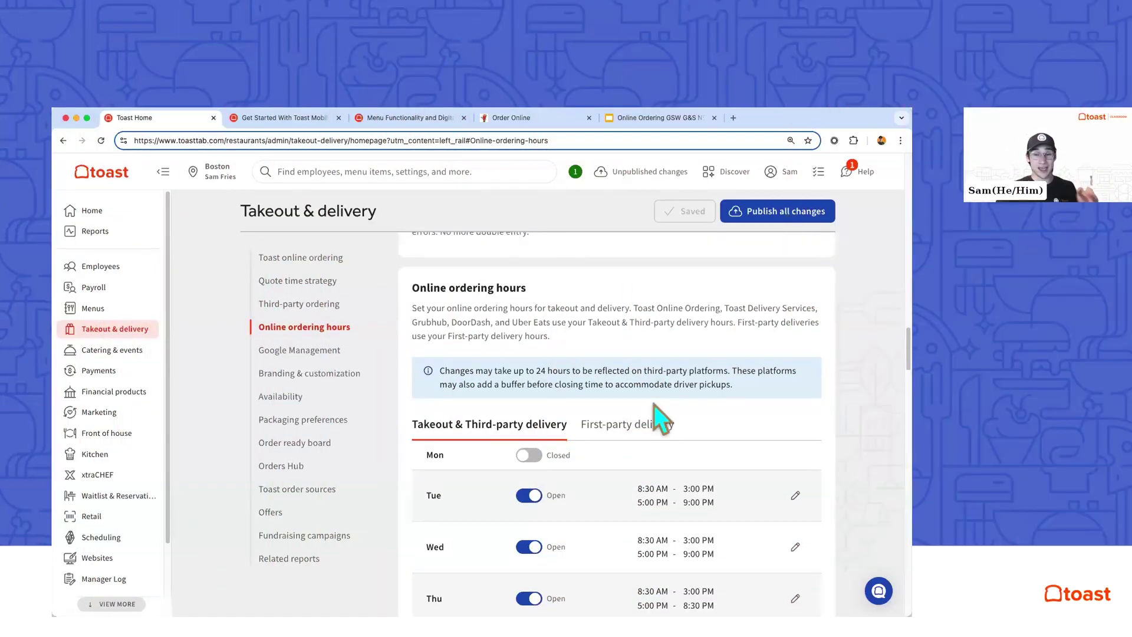
scroll(649, 428, "down", 2)
scroll(543, 419, "down", 3)
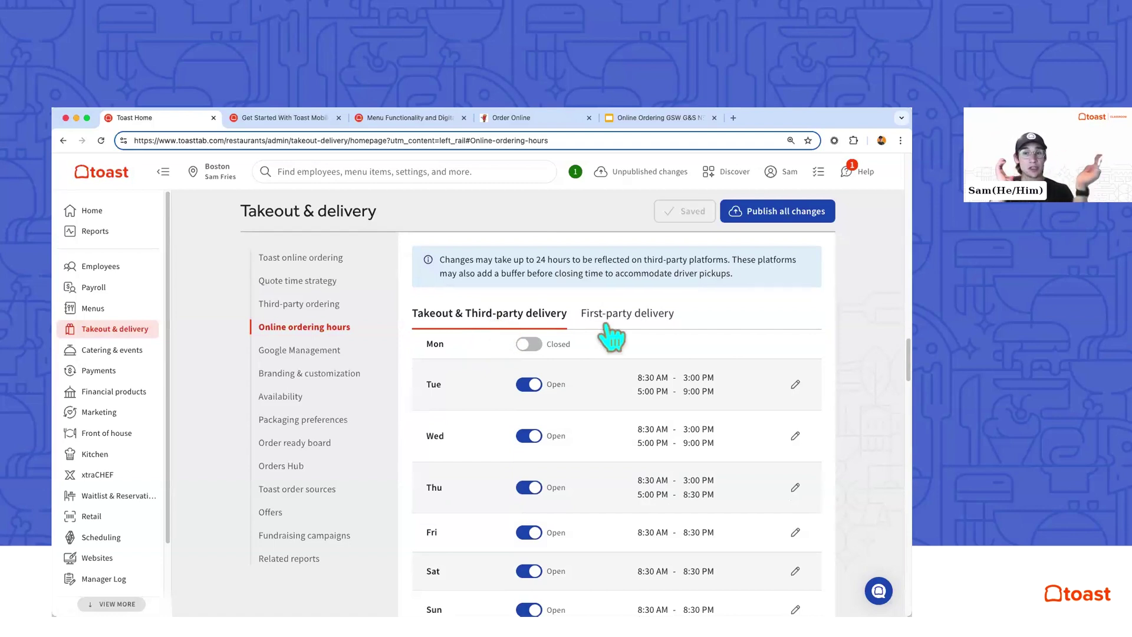
scroll(610, 337, "down", 2)
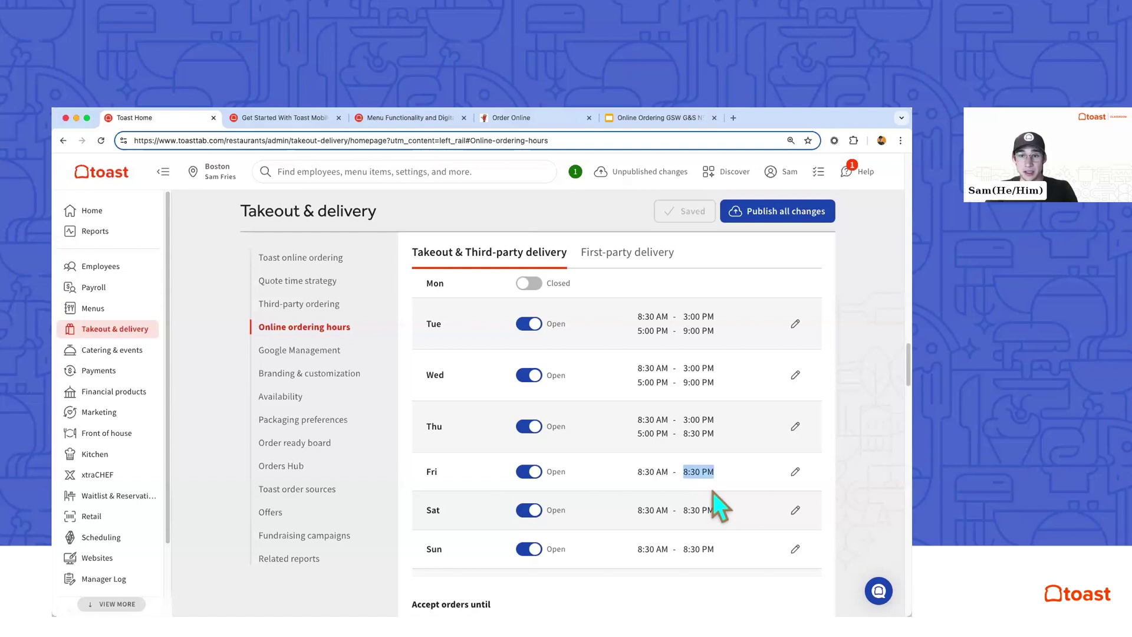
scroll(713, 492, "up", 1)
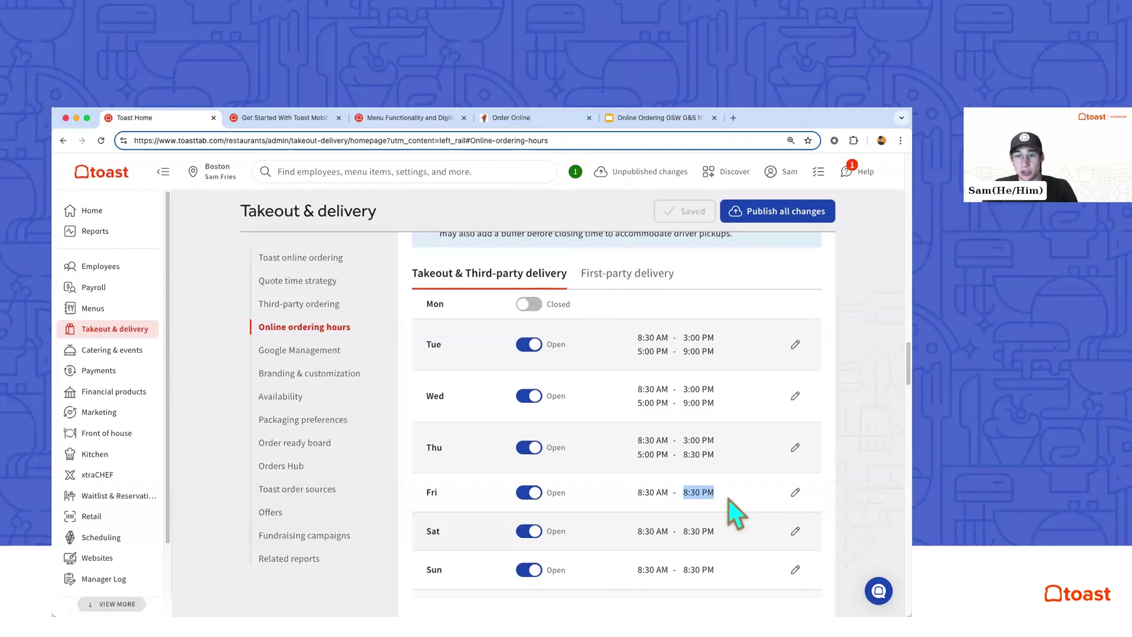
scroll(729, 500, "down", 1)
scroll(728, 499, "down", 5)
left_click_drag(490, 405, 412, 405)
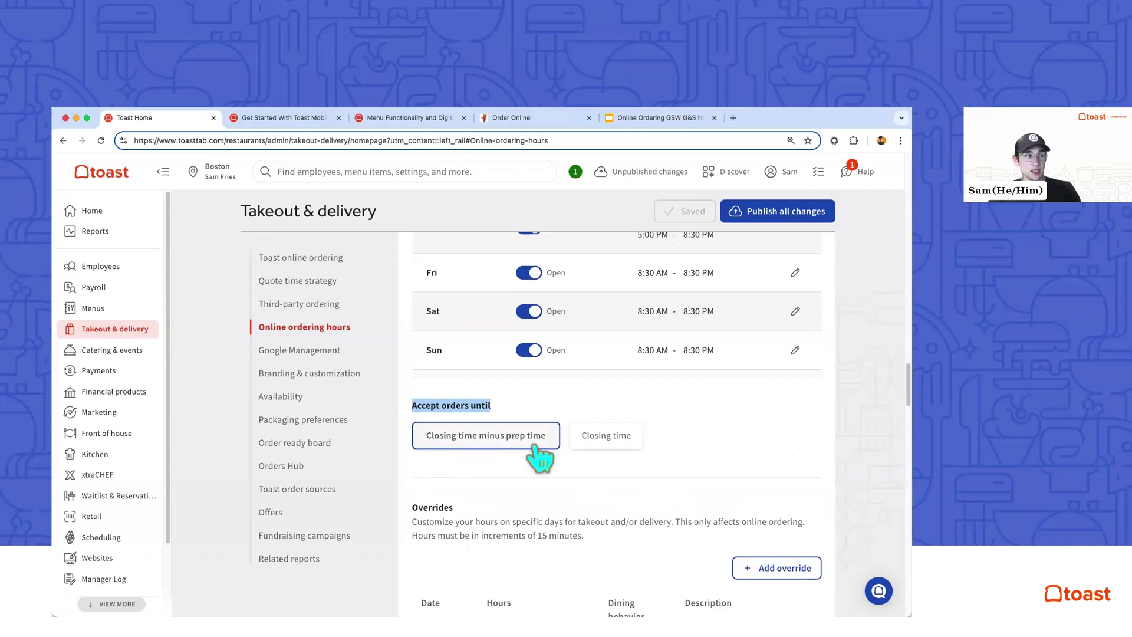
Stop accepting online orders at closing time minus prep time.
scroll(595, 459, "up", 1)
left_click(606, 458)
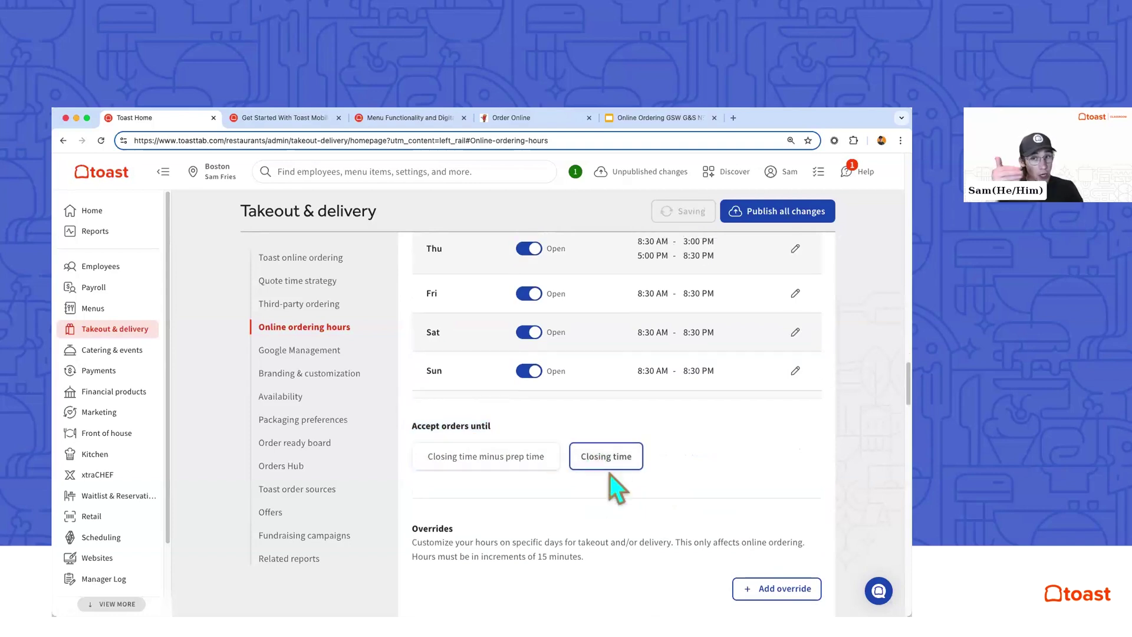
left_click(487, 460)
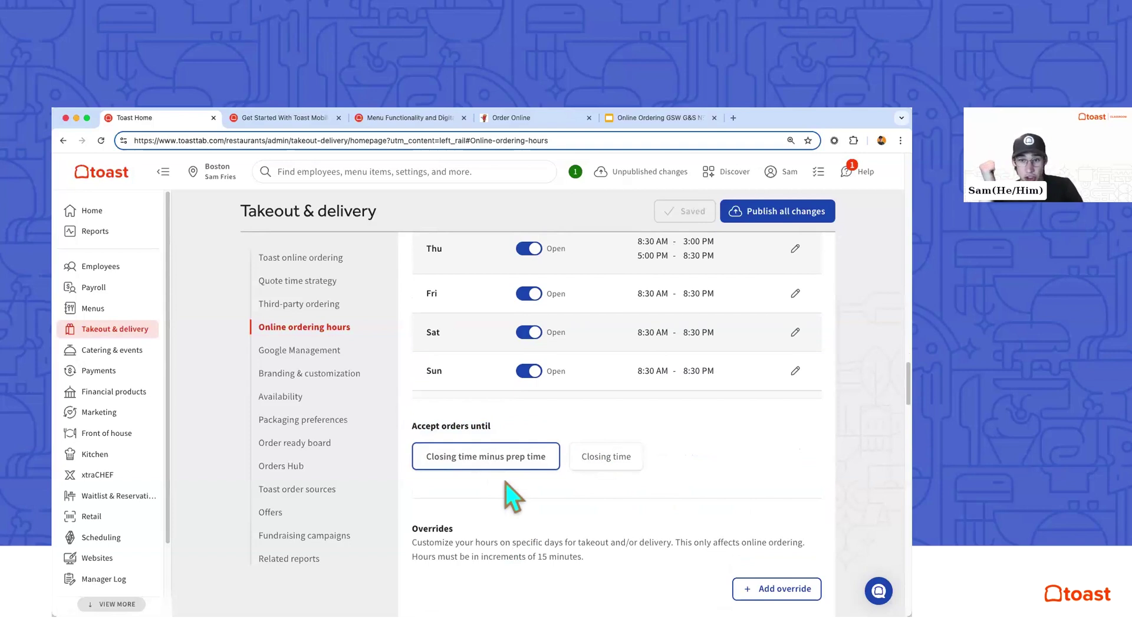
Publish all pending takeout and delivery changes.
scroll(505, 482, "down", 3)
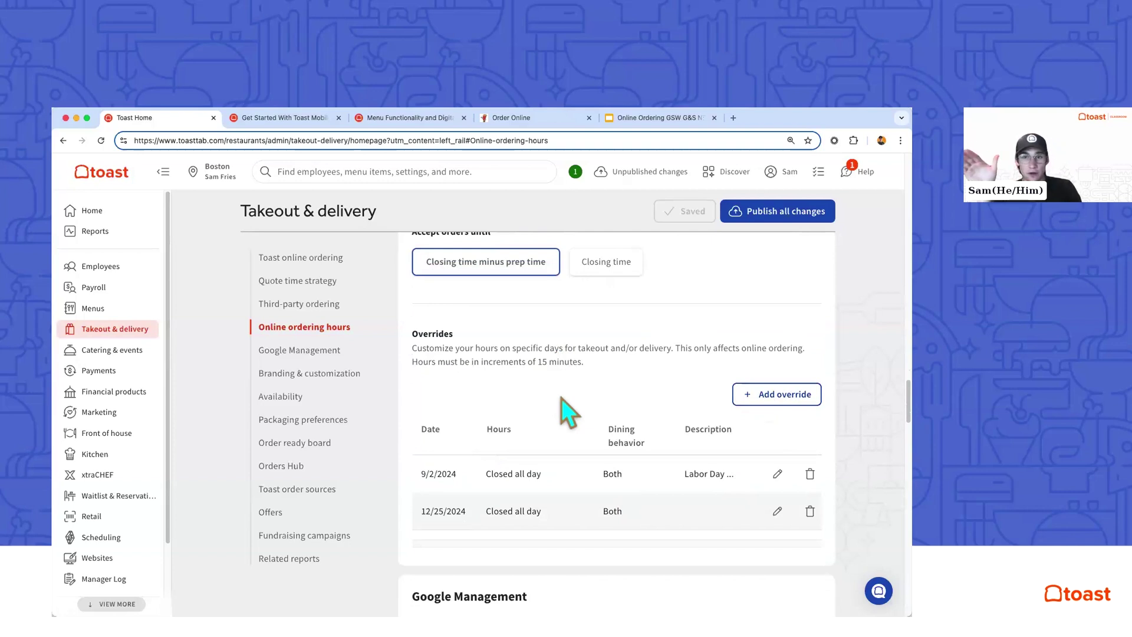
scroll(562, 399, "up", 1)
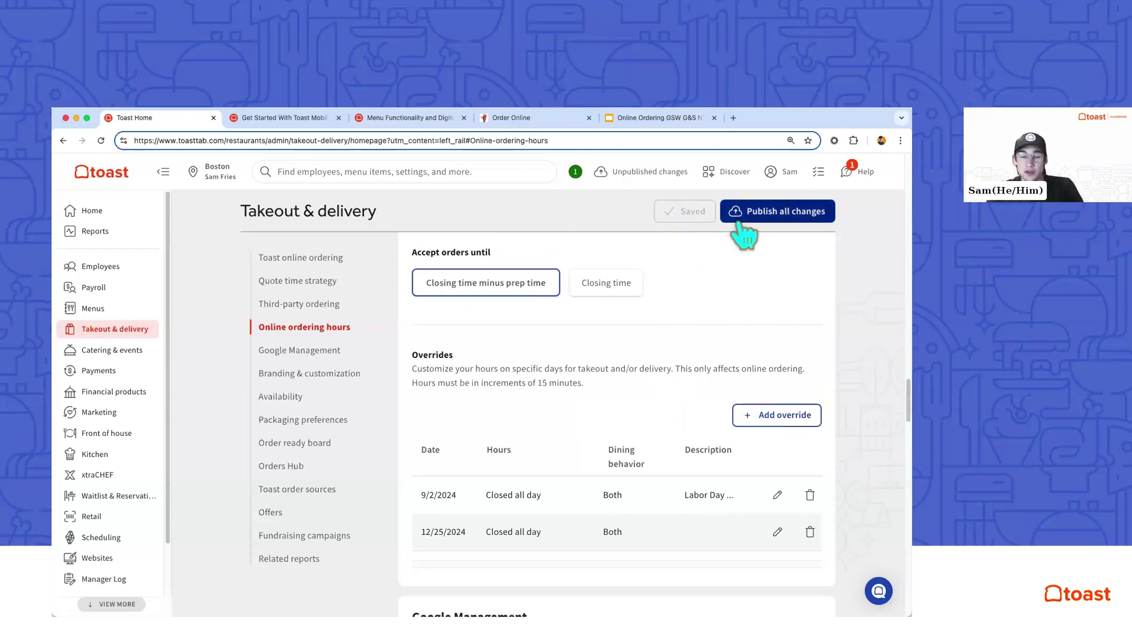
left_click(761, 226)
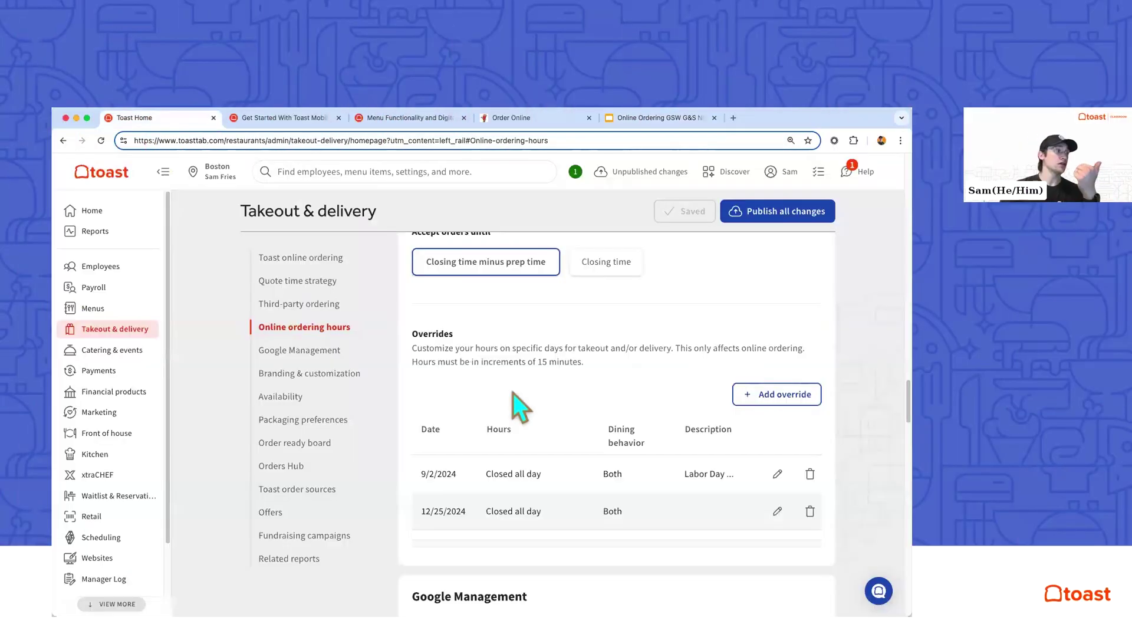
scroll(442, 373, "up", 1)
Go from Toast online ordering settings to the full Online ordering setup page.
left_click(346, 259)
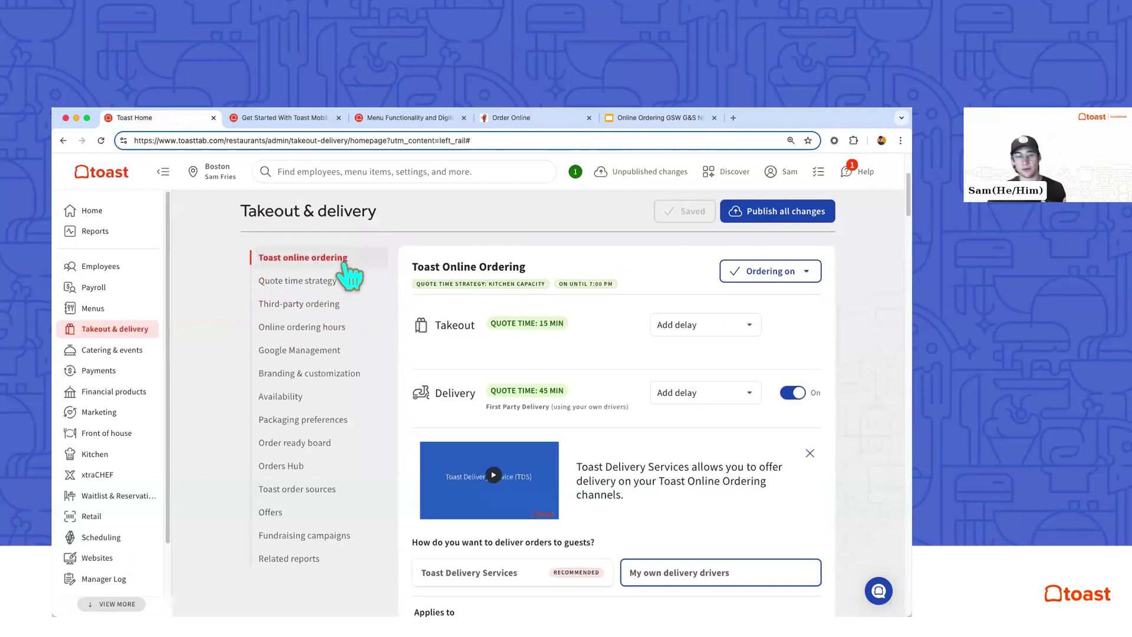
scroll(442, 383, "down", 5)
triple_click(413, 430)
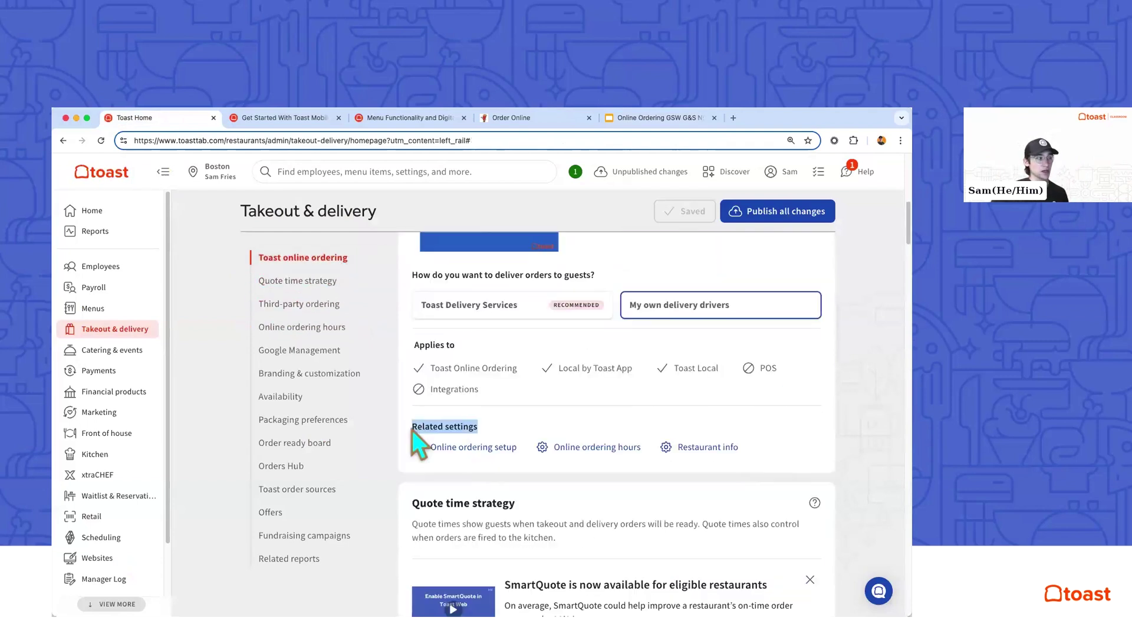
left_click(452, 443)
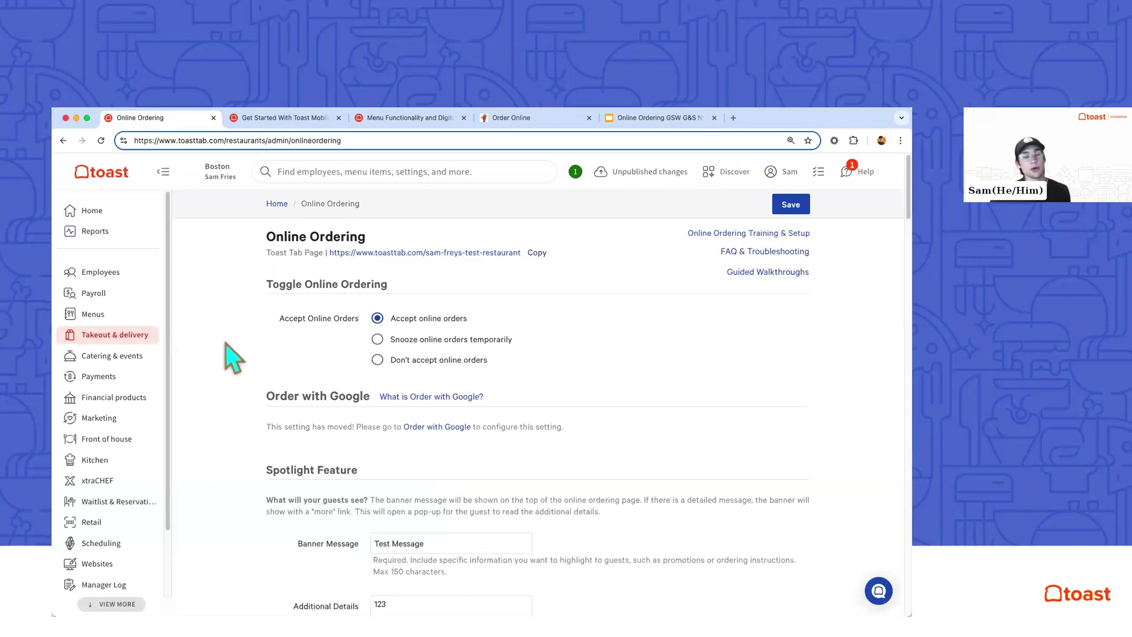
Set Approval Mode to send online orders directly to the kitchen.
scroll(225, 344, "down", 10)
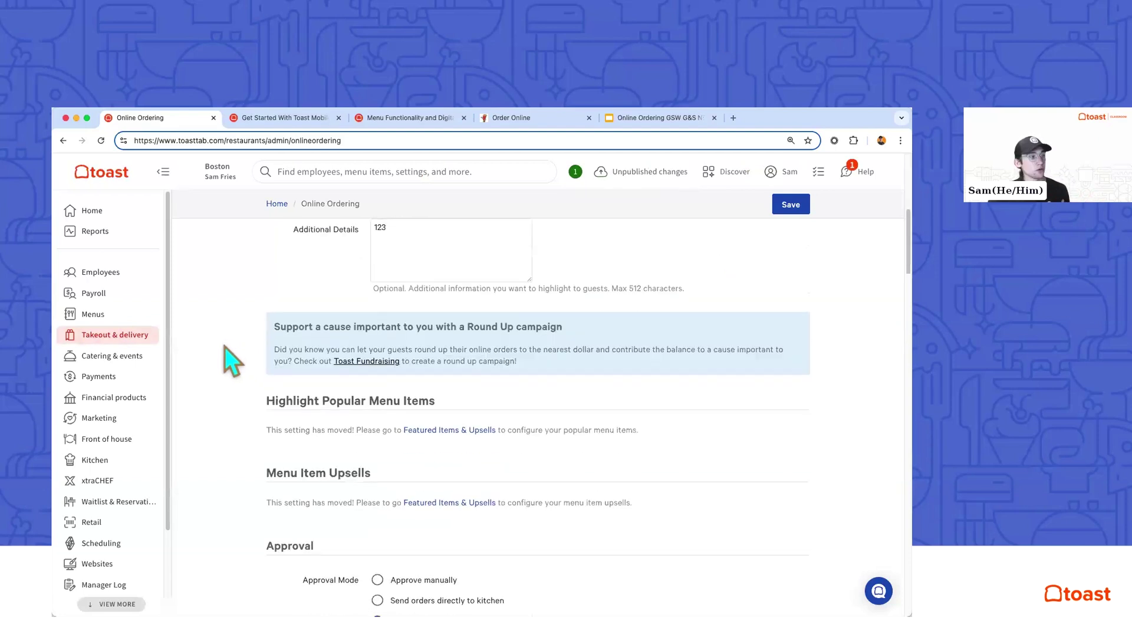
scroll(247, 371, "up", 1)
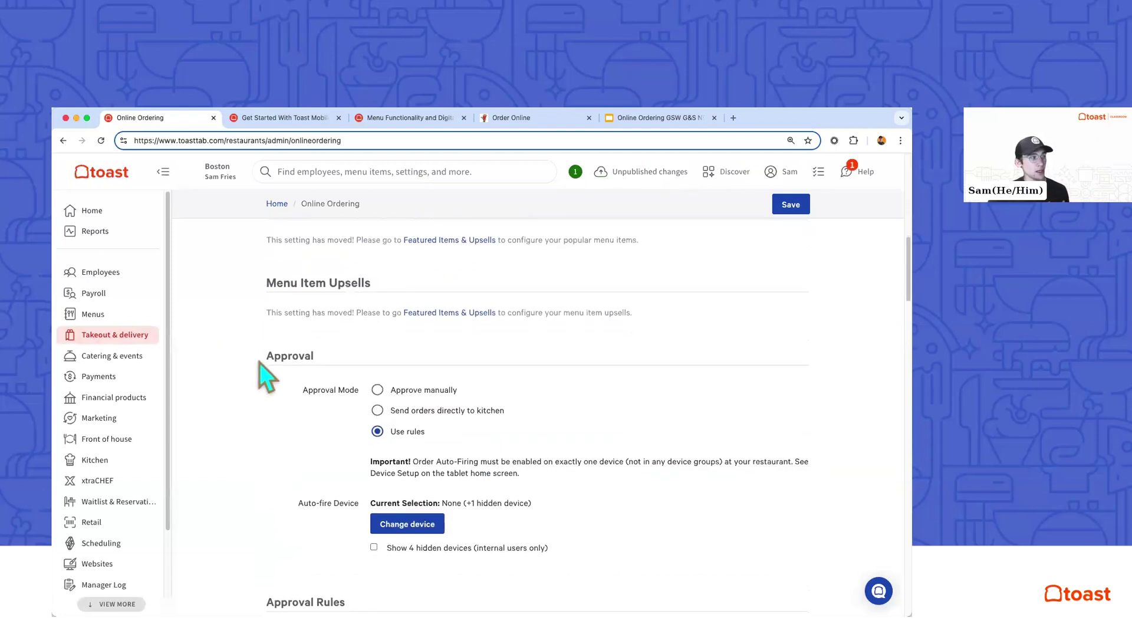
double_click(308, 358)
scroll(246, 392, "down", 2)
left_click(414, 313)
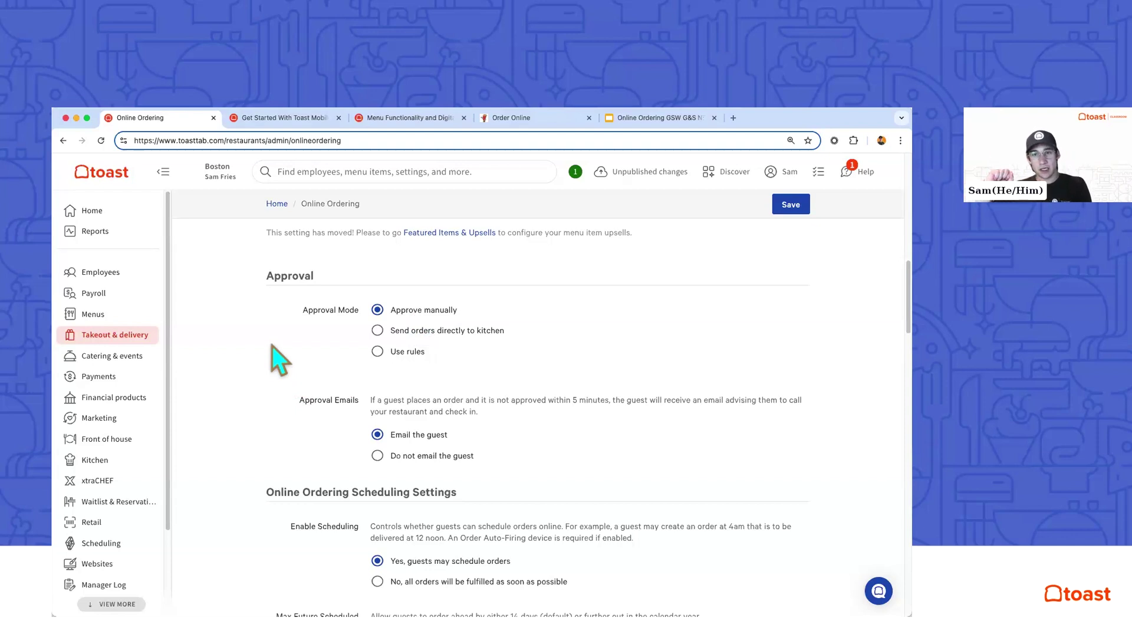
key("Down")
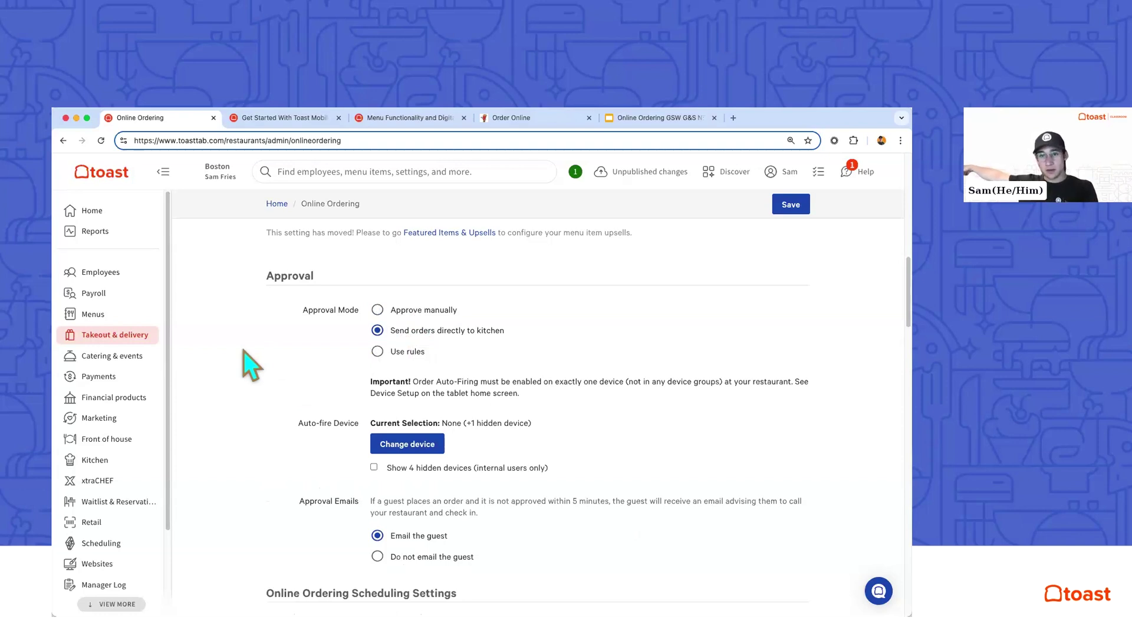
Use rule-based approval and set the $5.00 Delivery Minimum rule's enforcement to Reject.
left_click(393, 353)
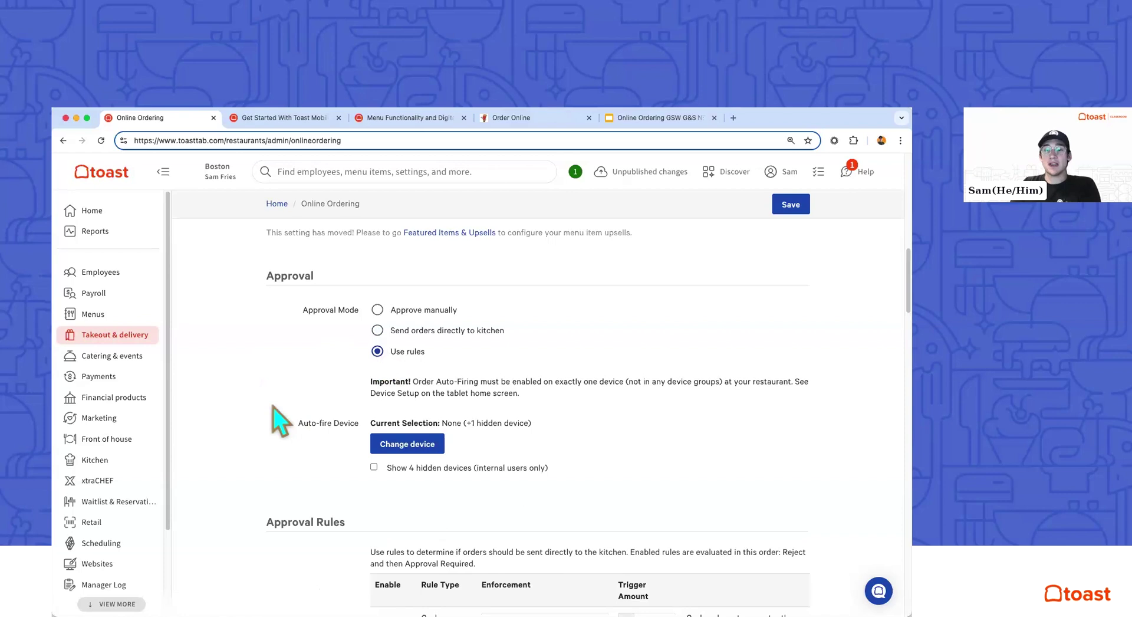
scroll(435, 404, "down", 5)
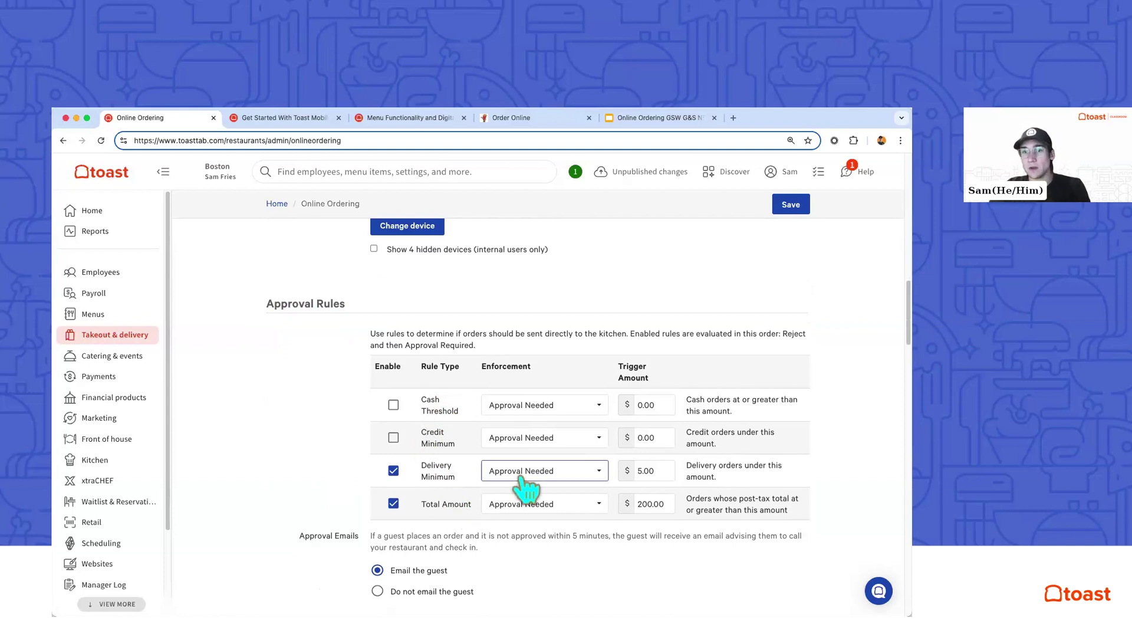
triple_click(425, 467)
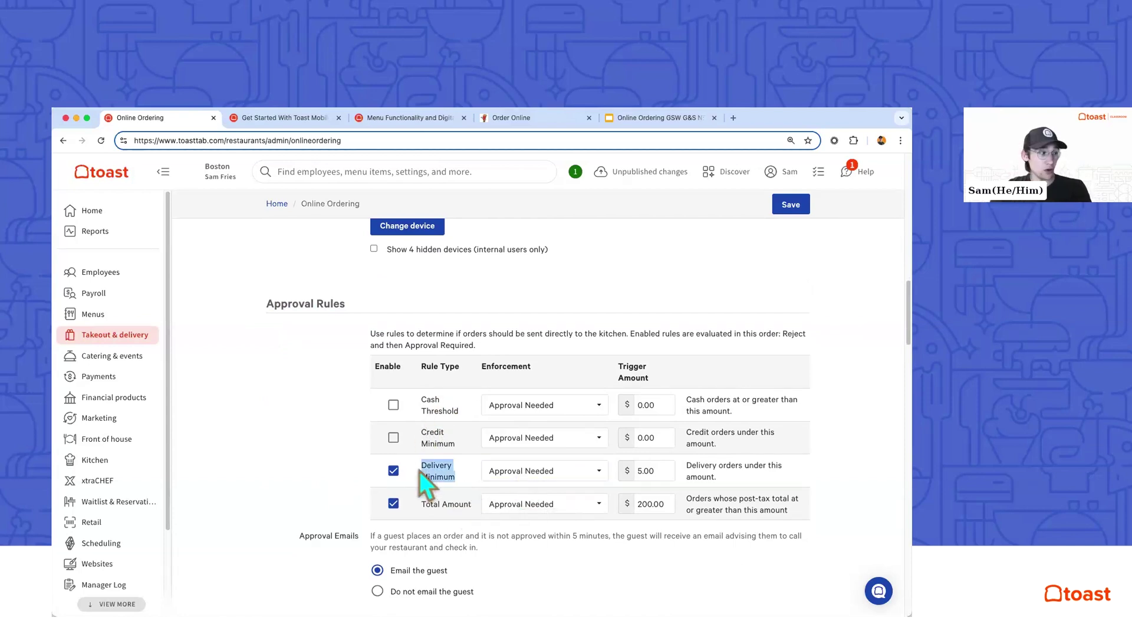
double_click(641, 470)
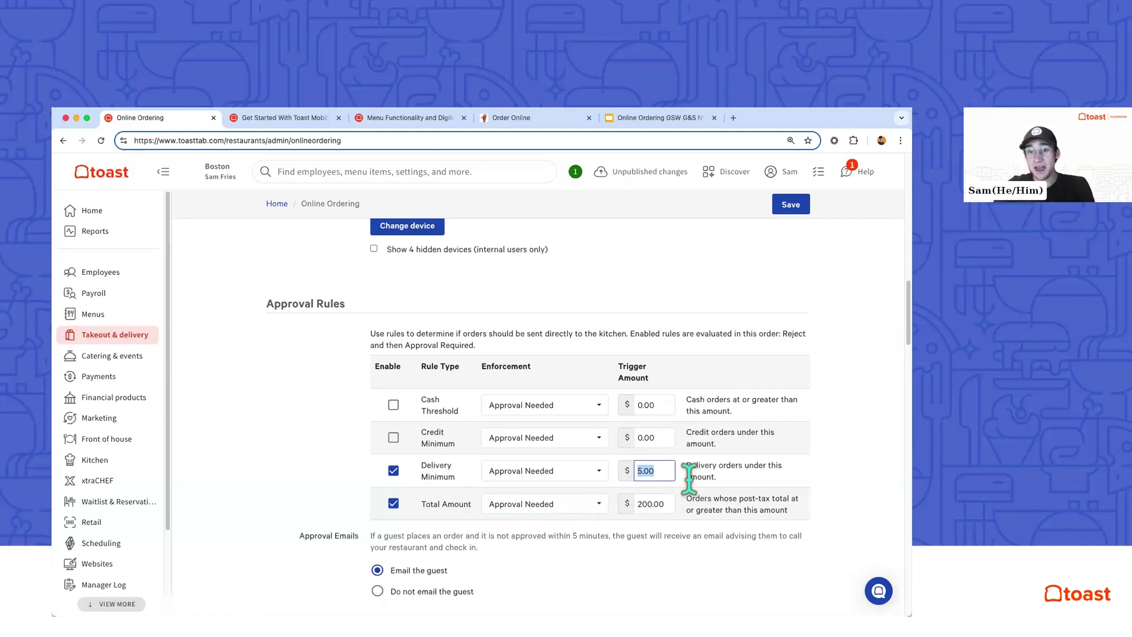
left_click(565, 477)
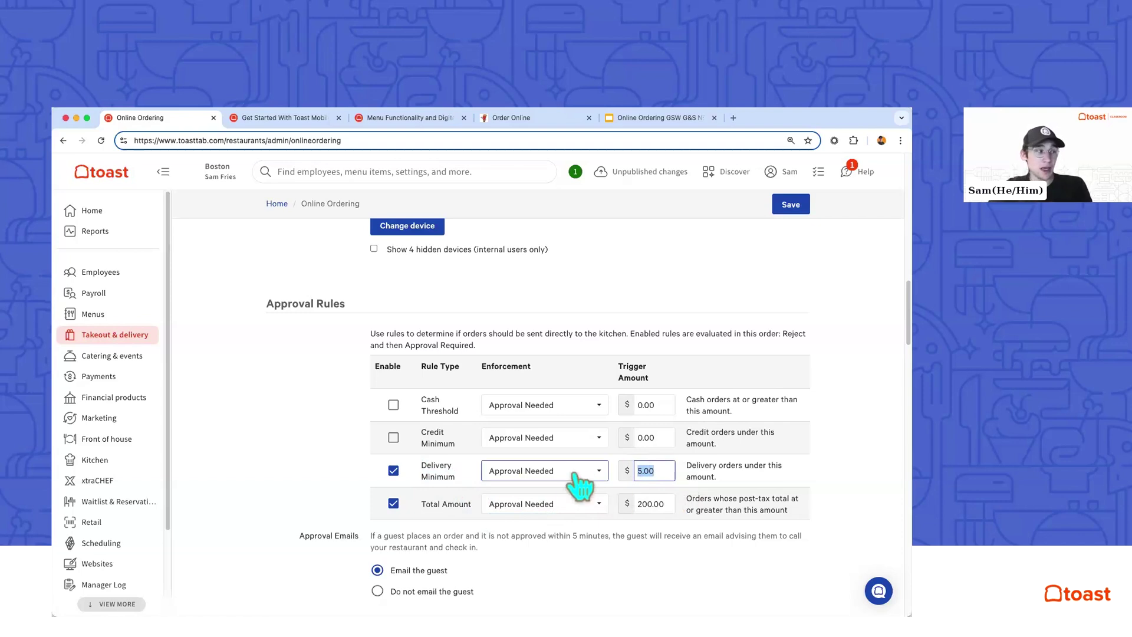
left_click(581, 544)
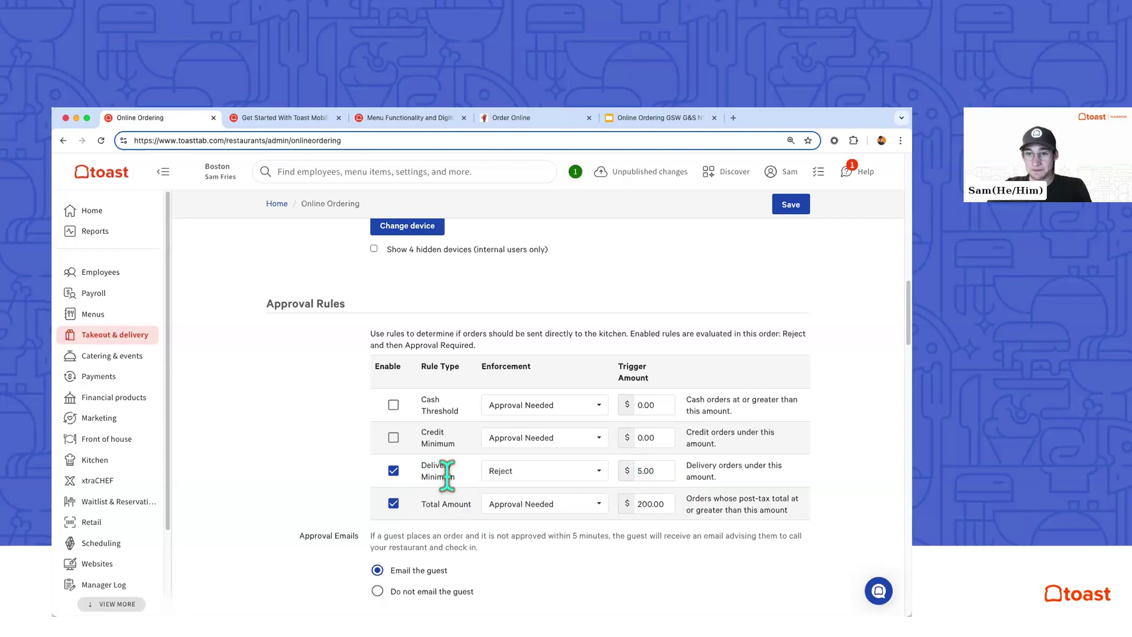
Keep scheduling enabled and change the custom maximum future order range from 14 to 7 days.
scroll(189, 345, "down", 6)
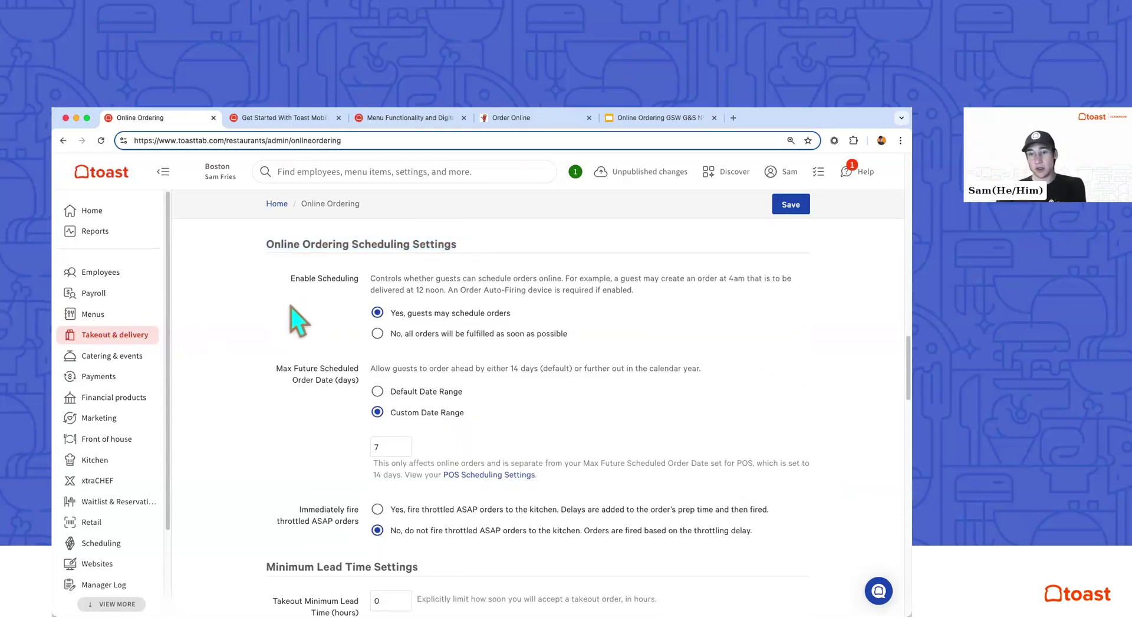
left_click(416, 336)
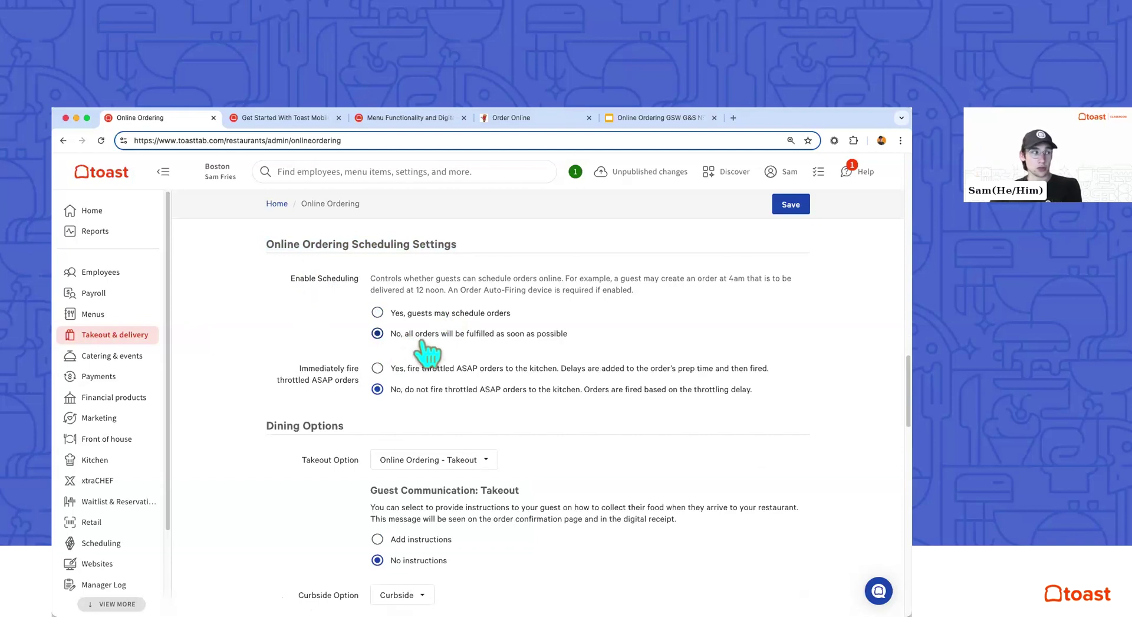
left_click(405, 314)
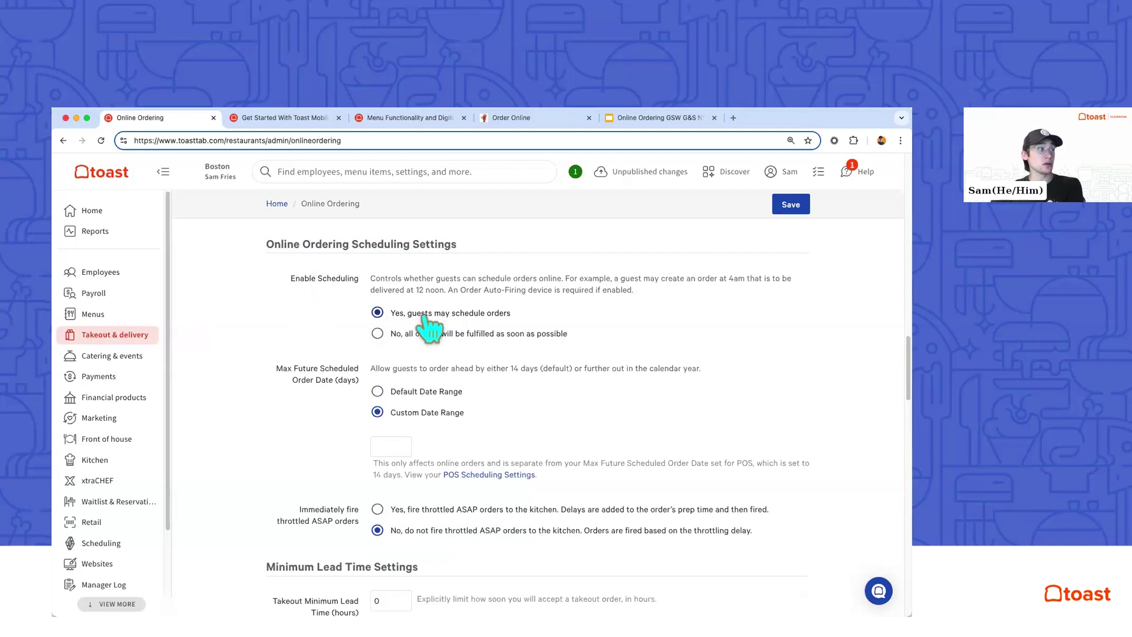
left_click_drag(509, 369, 538, 369)
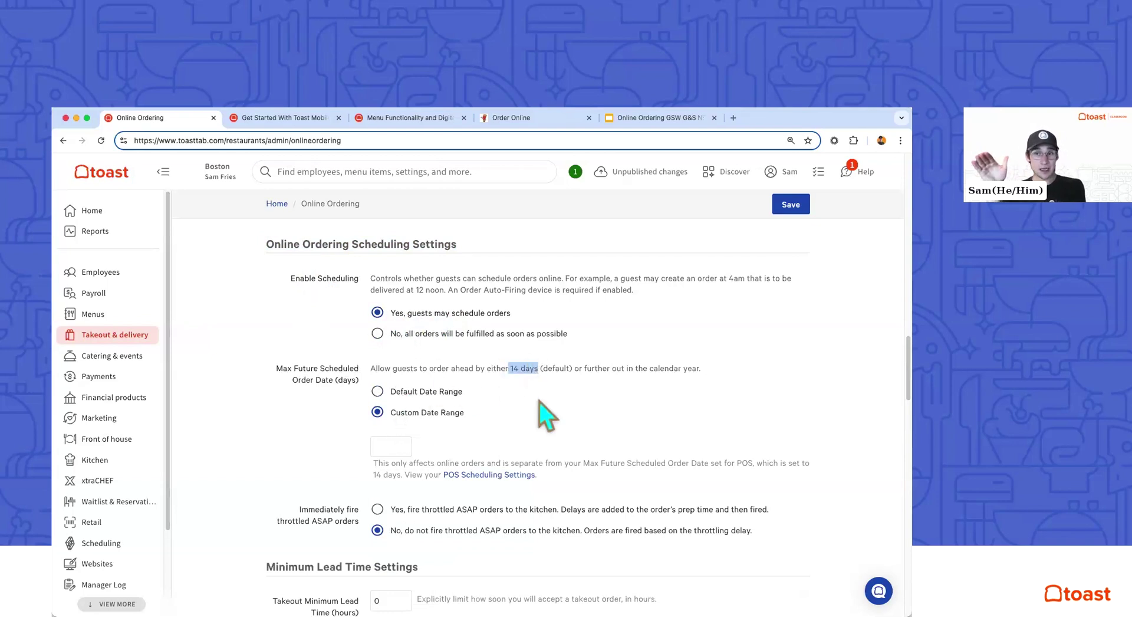
left_click(392, 447)
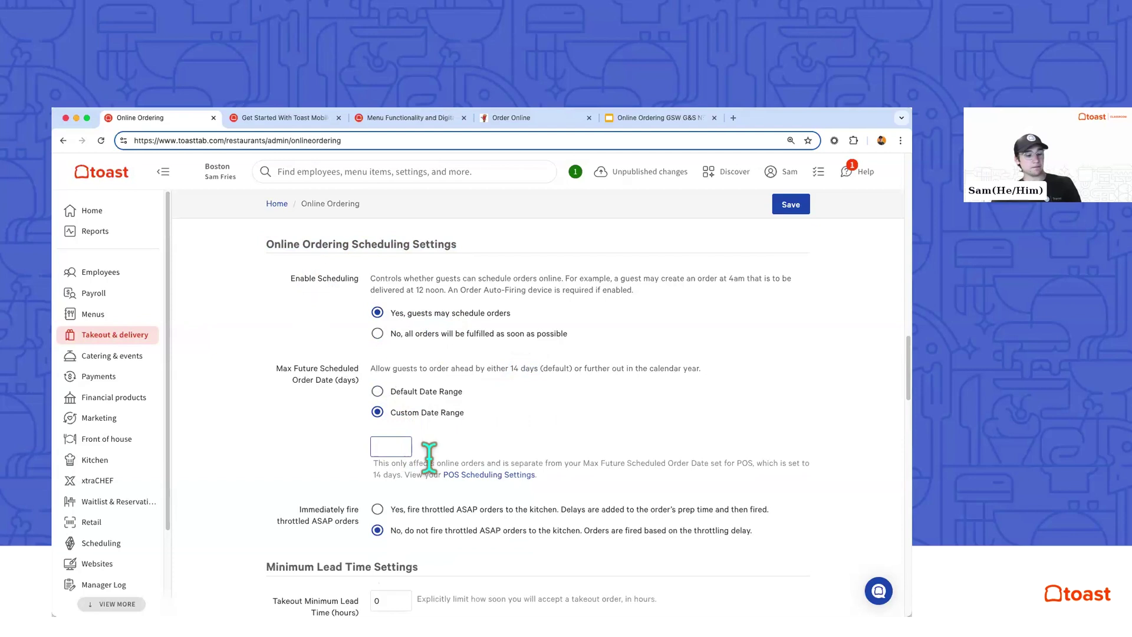
type("7")
left_click(292, 430)
Set the Takeout Minimum Lead Time to 24 hours.
scroll(292, 430, "down", 3)
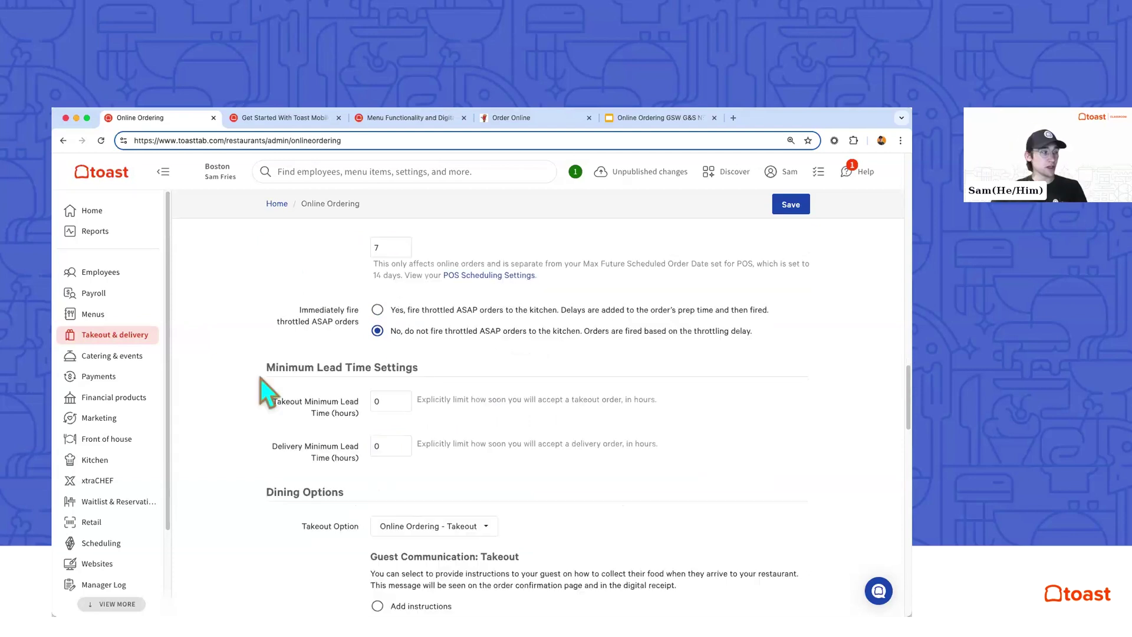
mouse_move(266, 369)
left_mouse_down()
mouse_move(466, 381)
mouse_move(440, 363)
mouse_move(262, 376)
left_mouse_up()
scroll(252, 397, "down", 1)
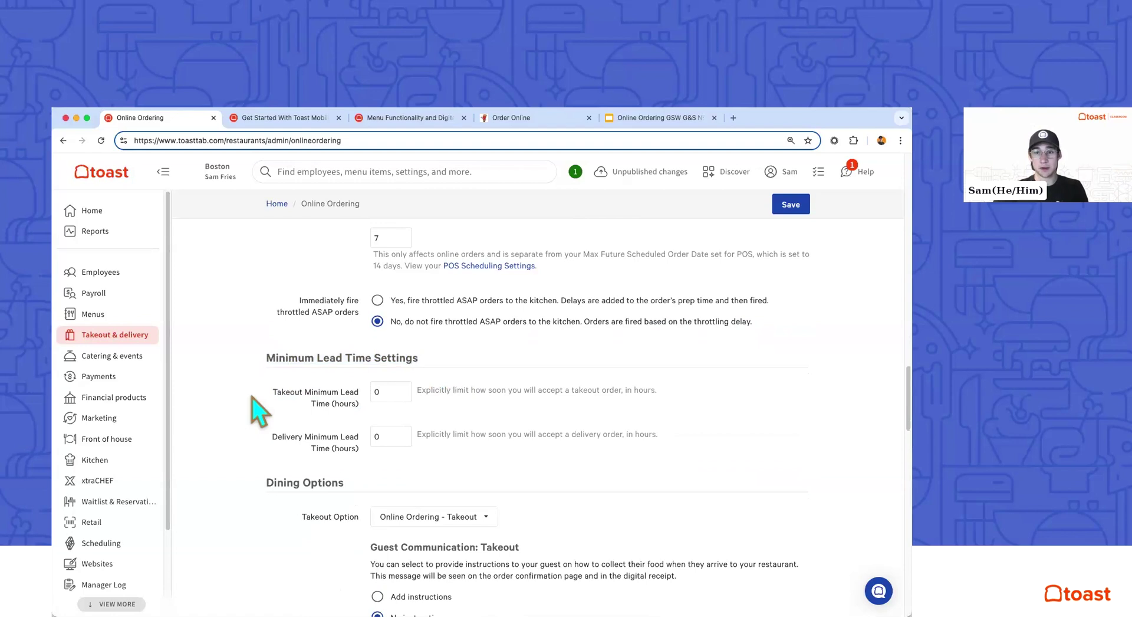
double_click(377, 356)
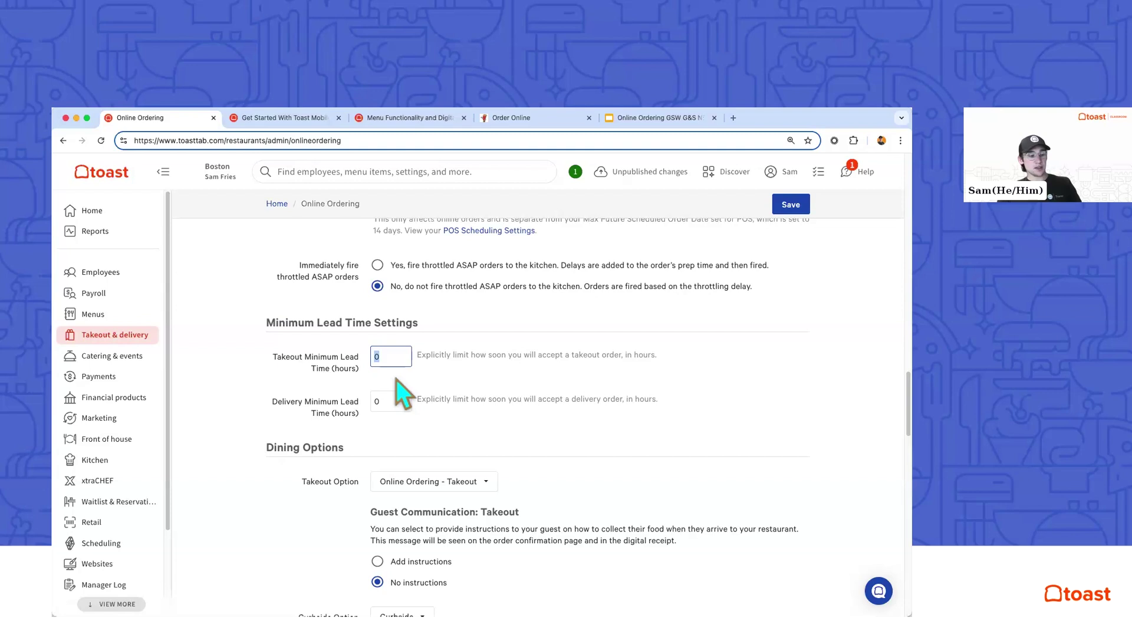
type("24")
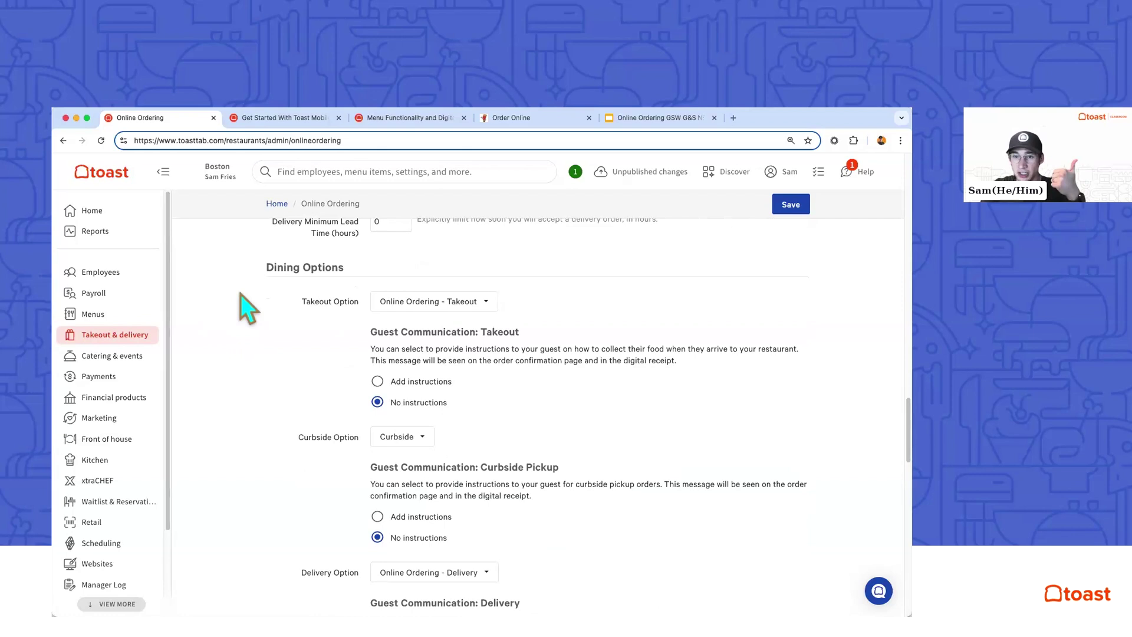
Review the Takeout, Curbside and Delivery dining option settings and delivery choices.
triple_click(356, 303)
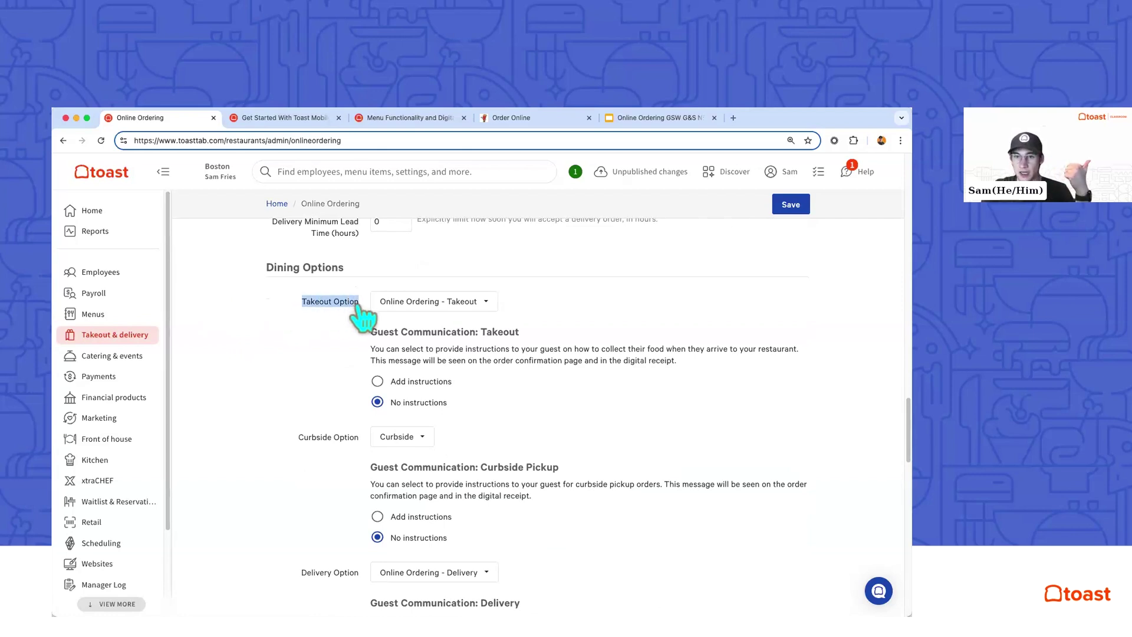
triple_click(354, 439)
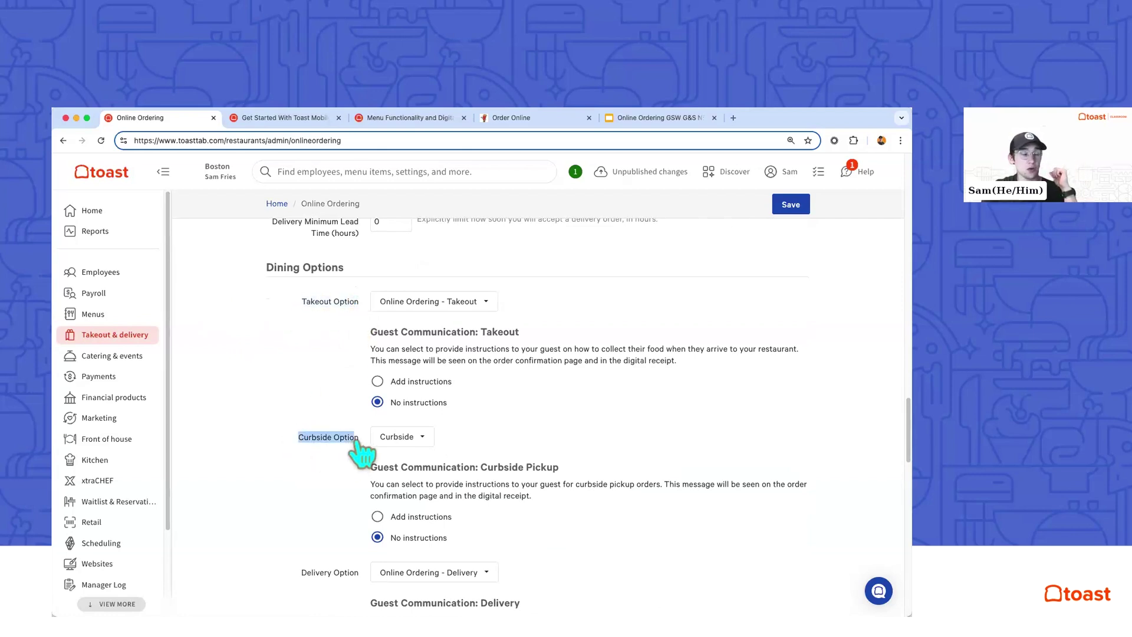
scroll(319, 427, "down", 3)
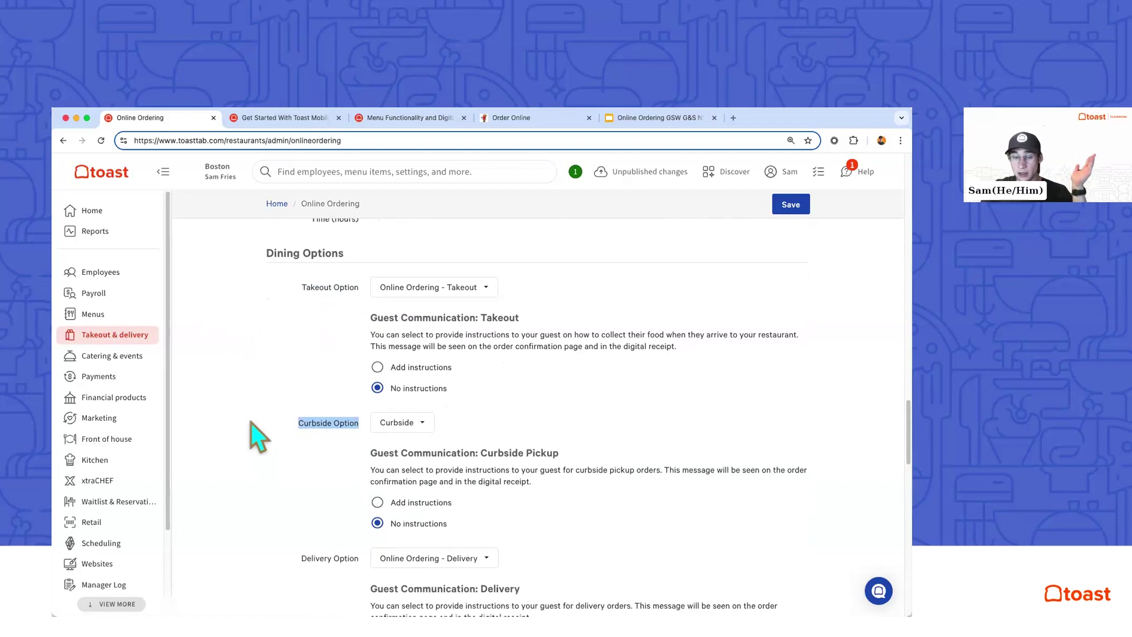
triple_click(260, 507)
scroll(258, 490, "down", 3)
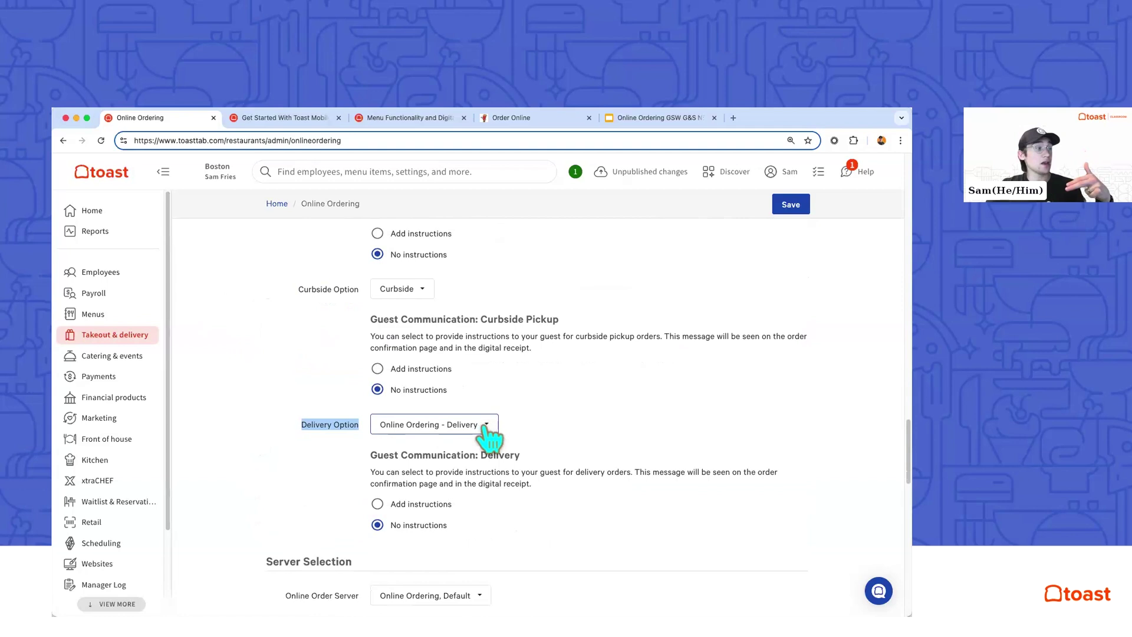
left_click(454, 418)
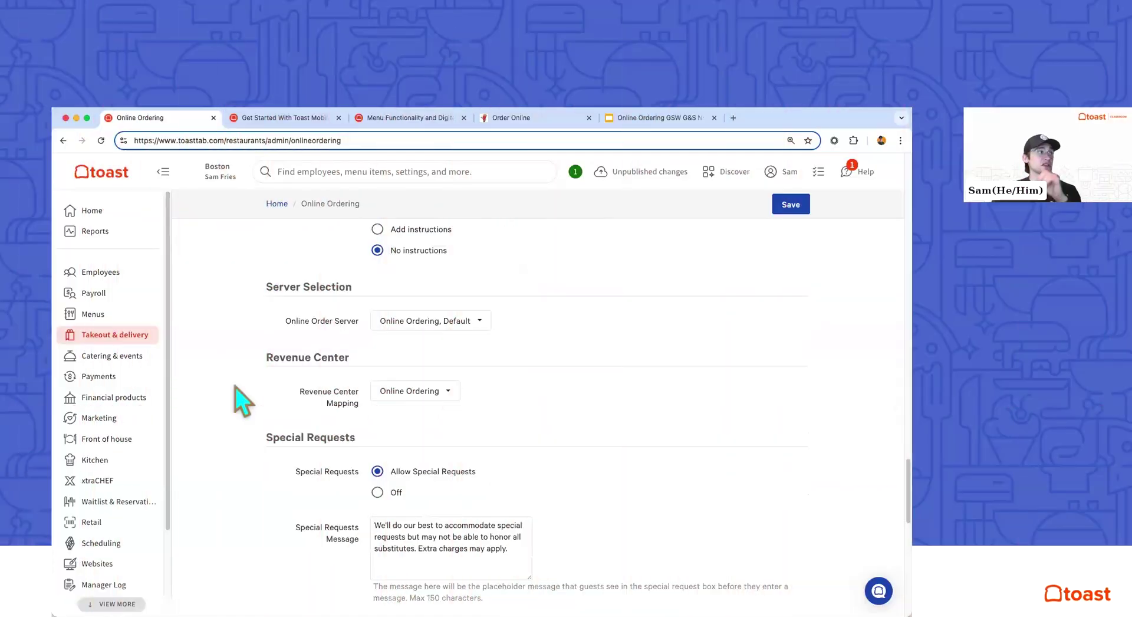
left_click_drag(266, 287, 369, 293)
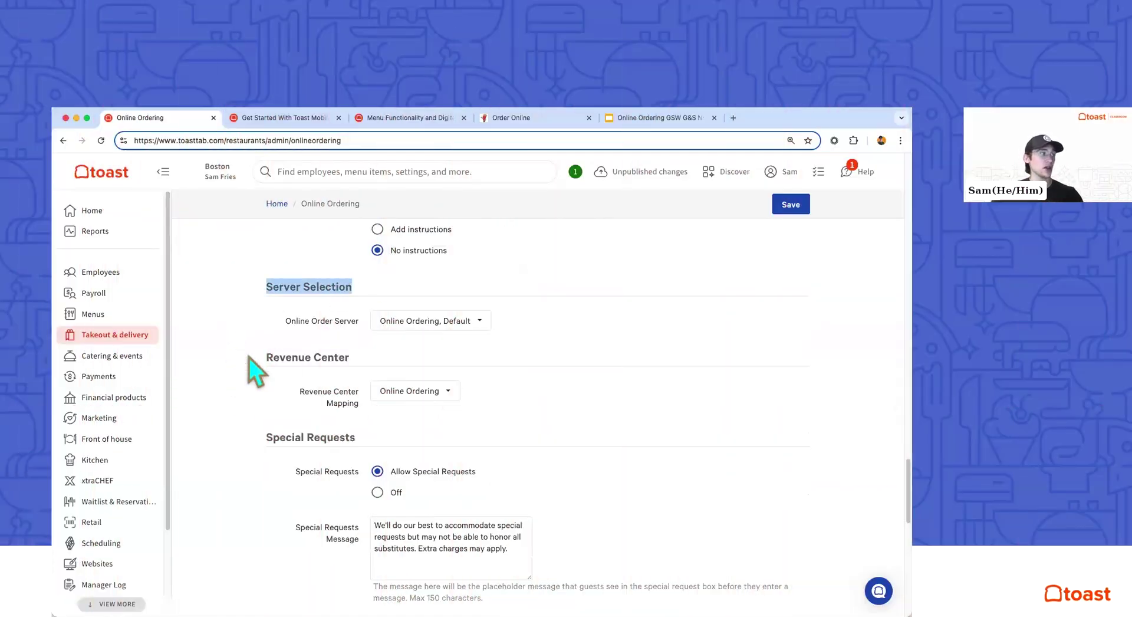
left_click_drag(265, 356, 376, 355)
left_click(374, 354)
triple_click(267, 285)
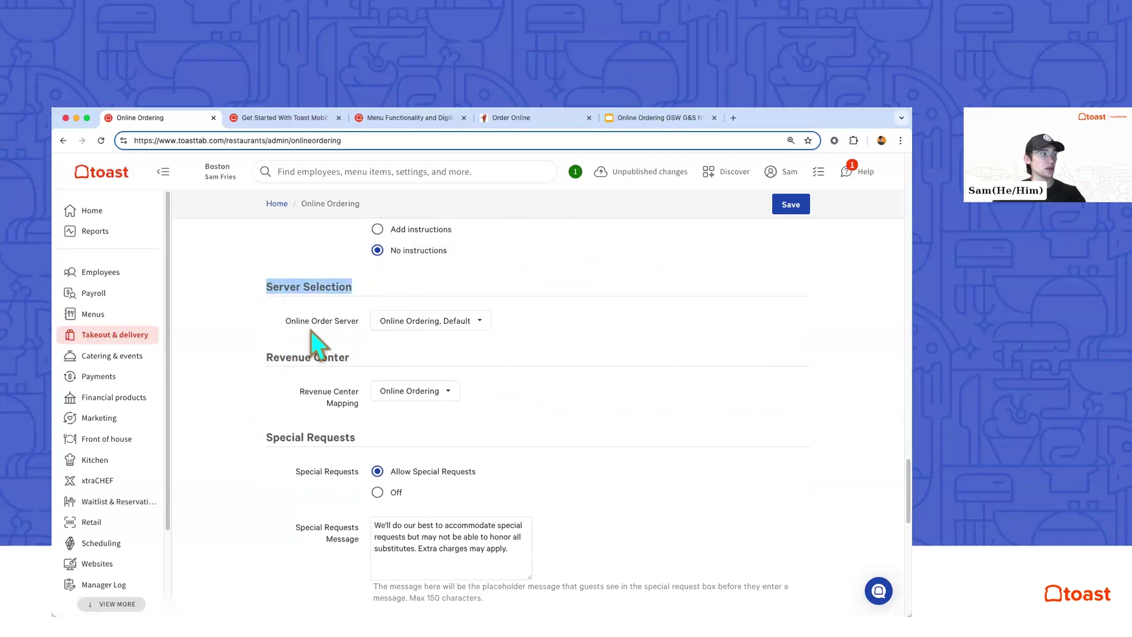
left_click_drag(285, 326, 352, 326)
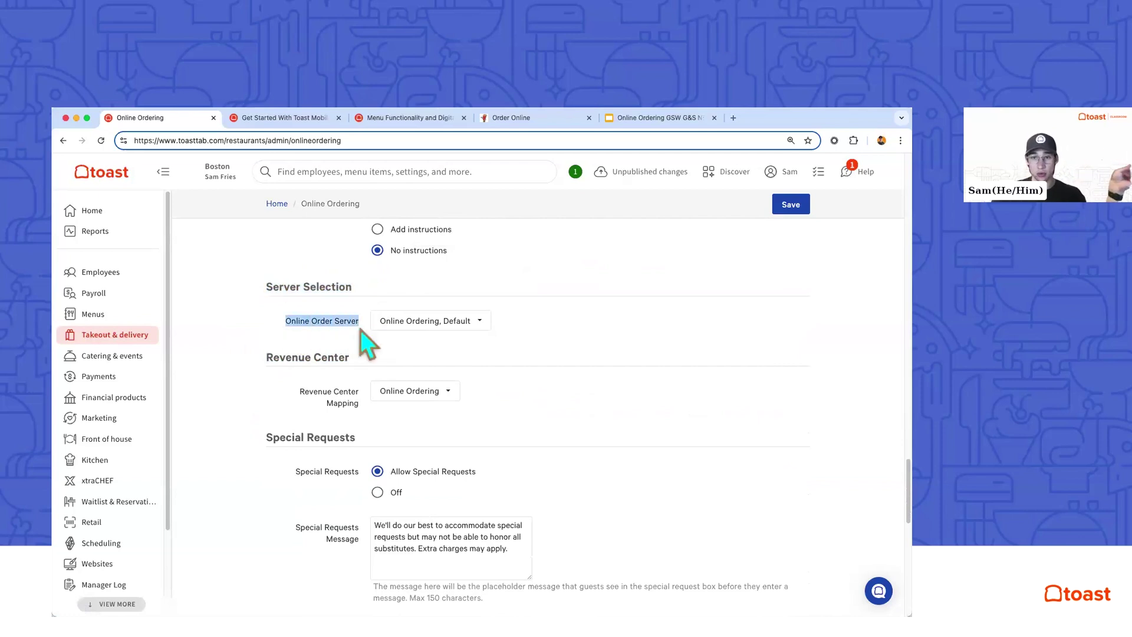
left_click(411, 332)
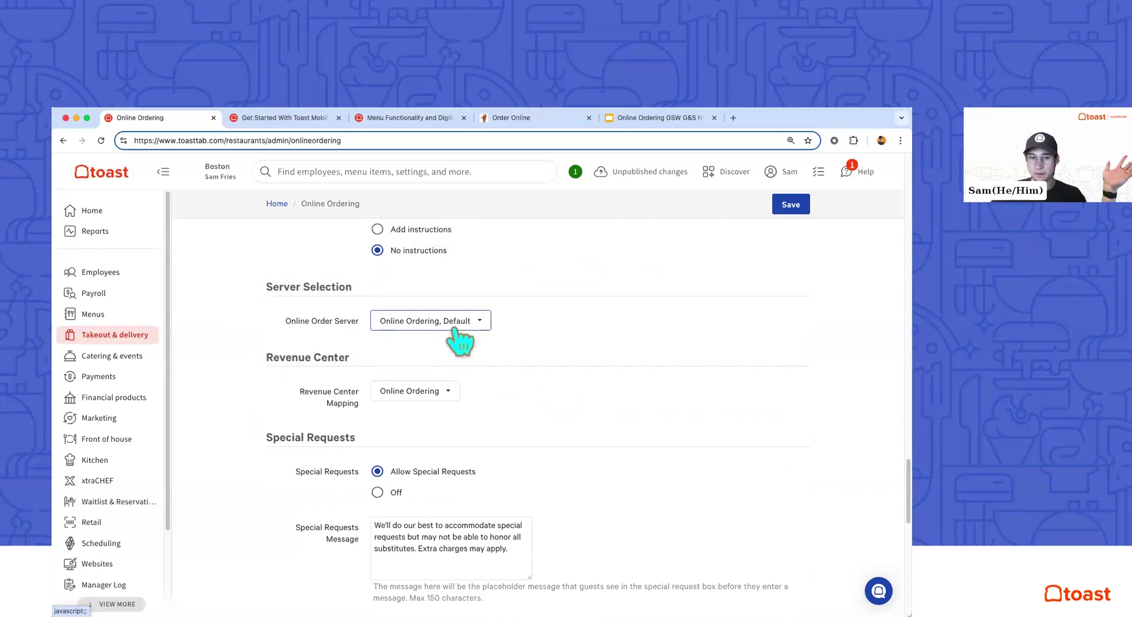
scroll(454, 330, "down", 1)
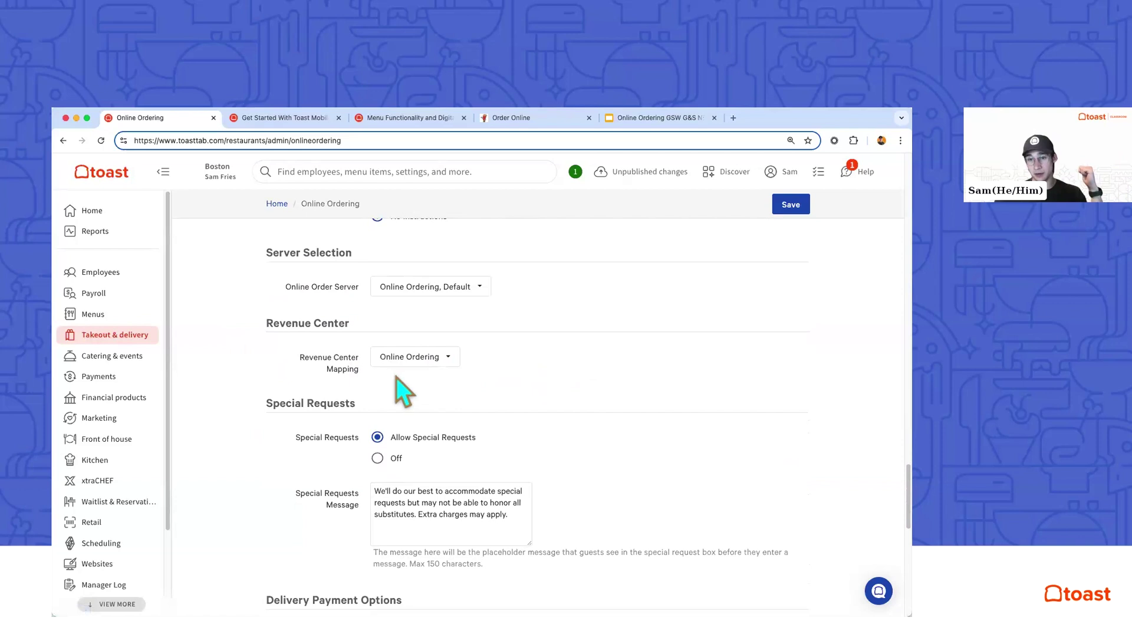
scroll(442, 406, "down", 3)
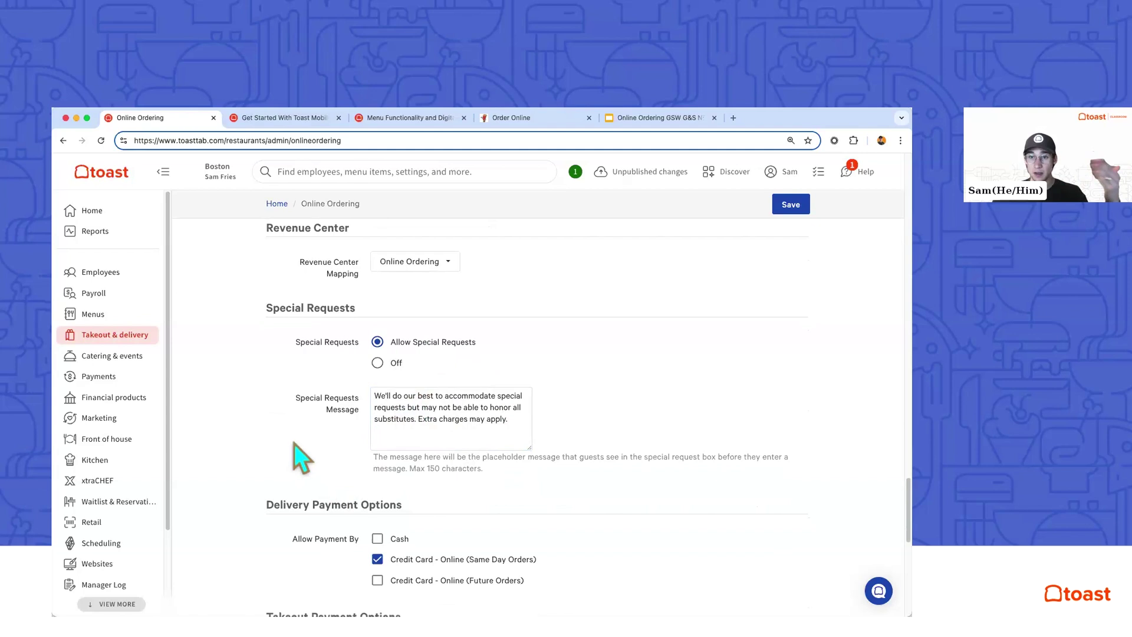
scroll(298, 451, "down", 5)
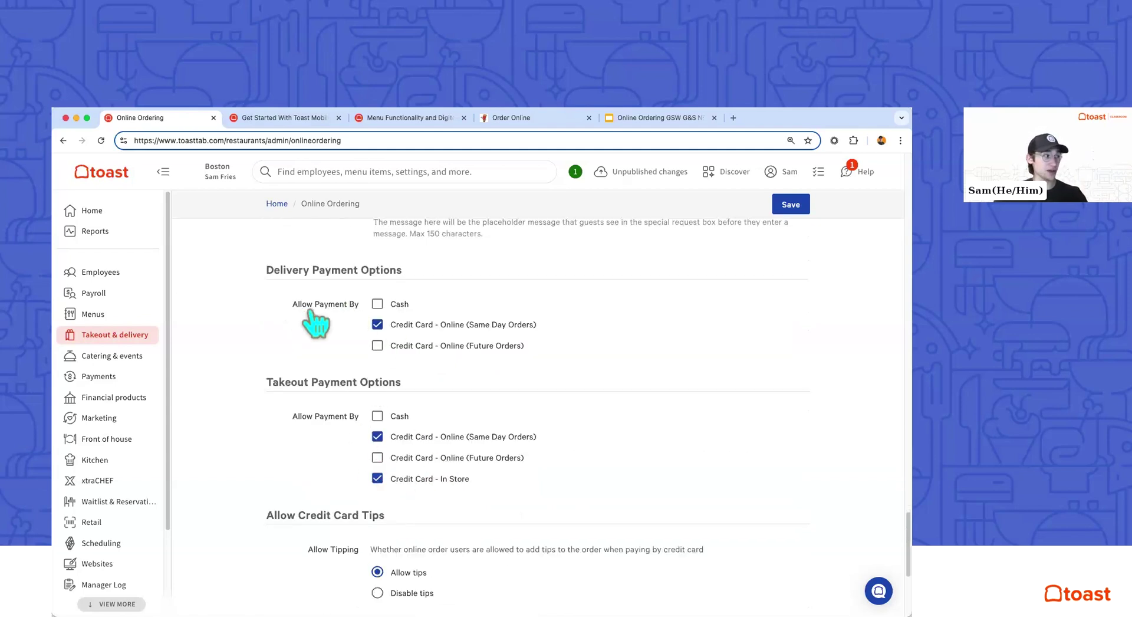
Leave delivery without cash and remove 'Credit Card - In Store' as a takeout payment.
left_click(377, 304)
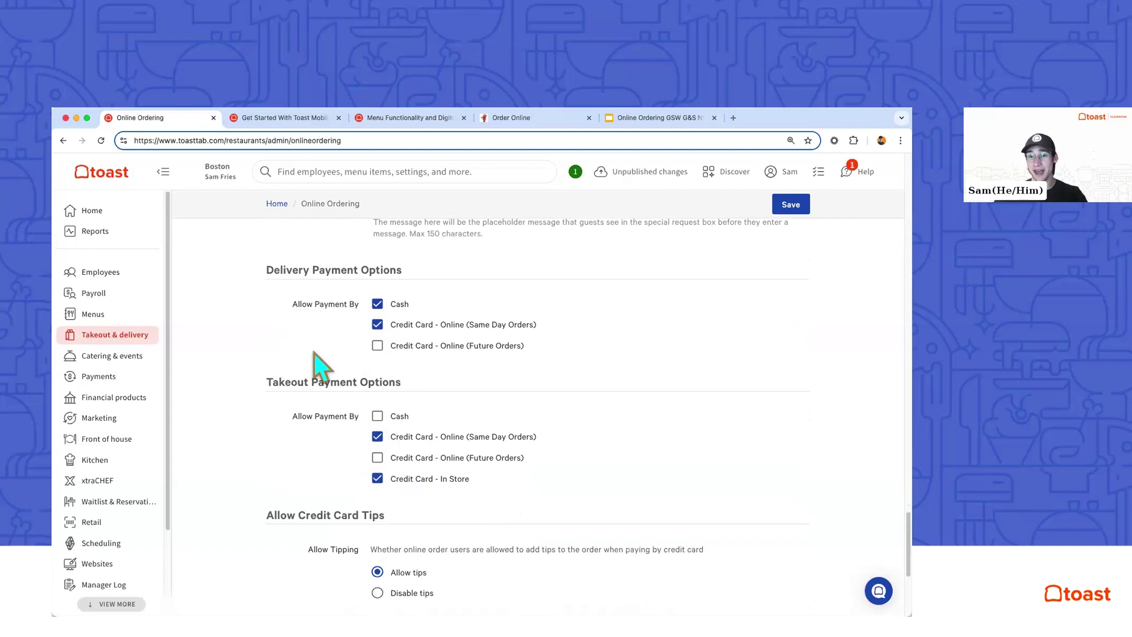
left_click(377, 303)
scroll(316, 354, "down", 1)
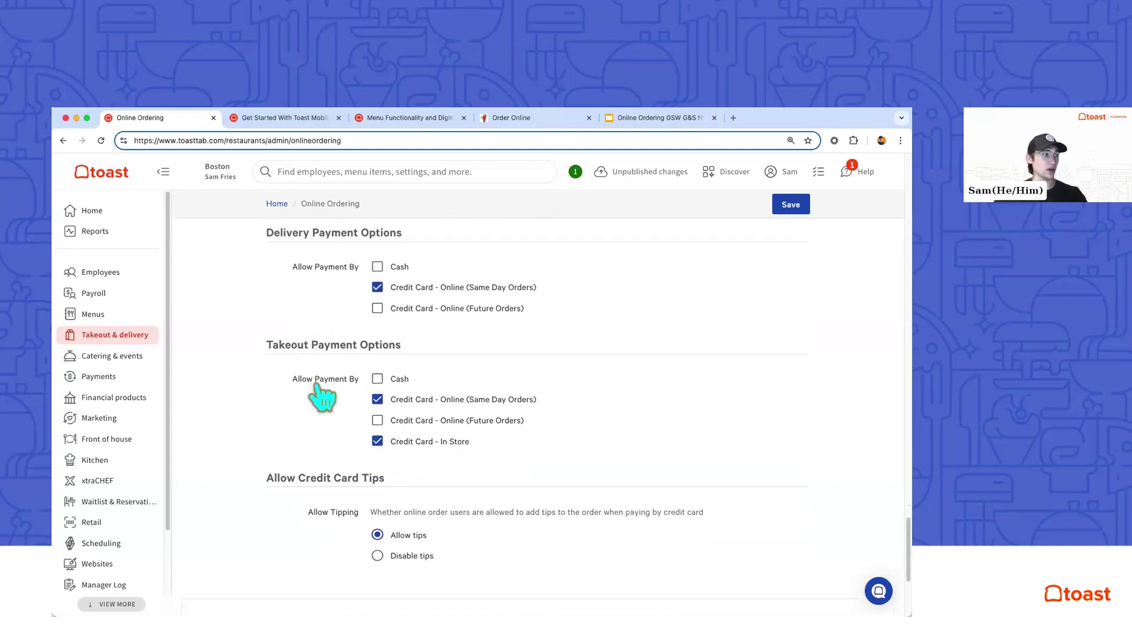
left_click(406, 443)
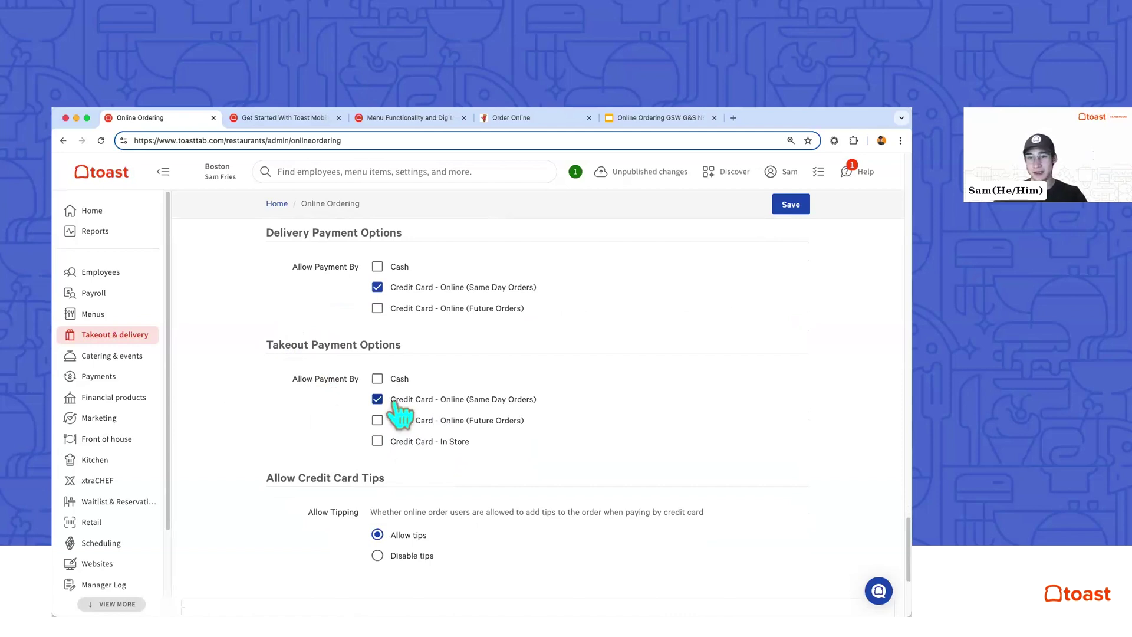
scroll(524, 480, "up", 5)
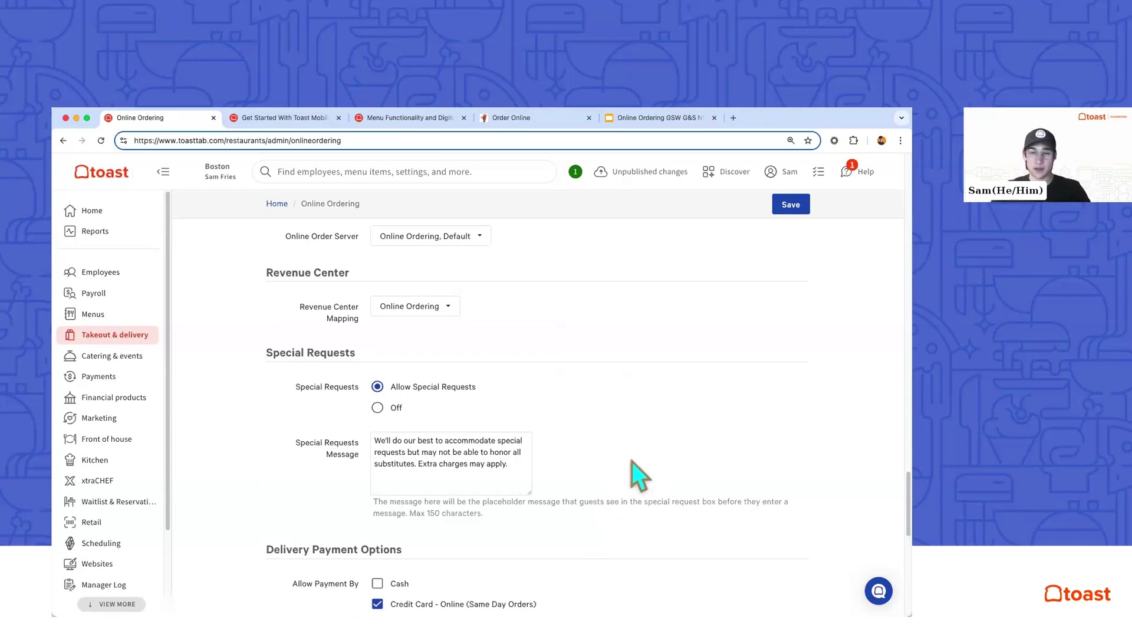
scroll(635, 472, "up", 2)
scroll(629, 511, "up", 15)
scroll(621, 521, "up", 10)
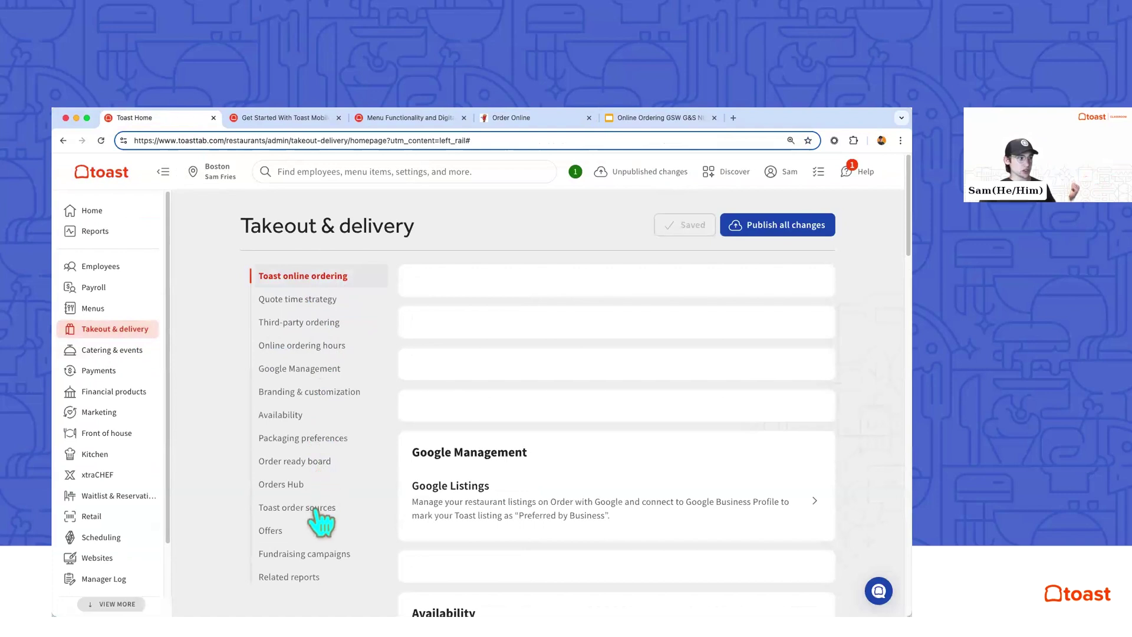
Jump to the Branding & customization section and inspect its DIGITAL STOREFRONT ESSENTIALS badge.
left_click(293, 394)
left_click_drag(691, 270, 811, 267)
left_click(828, 271)
triple_click(819, 271)
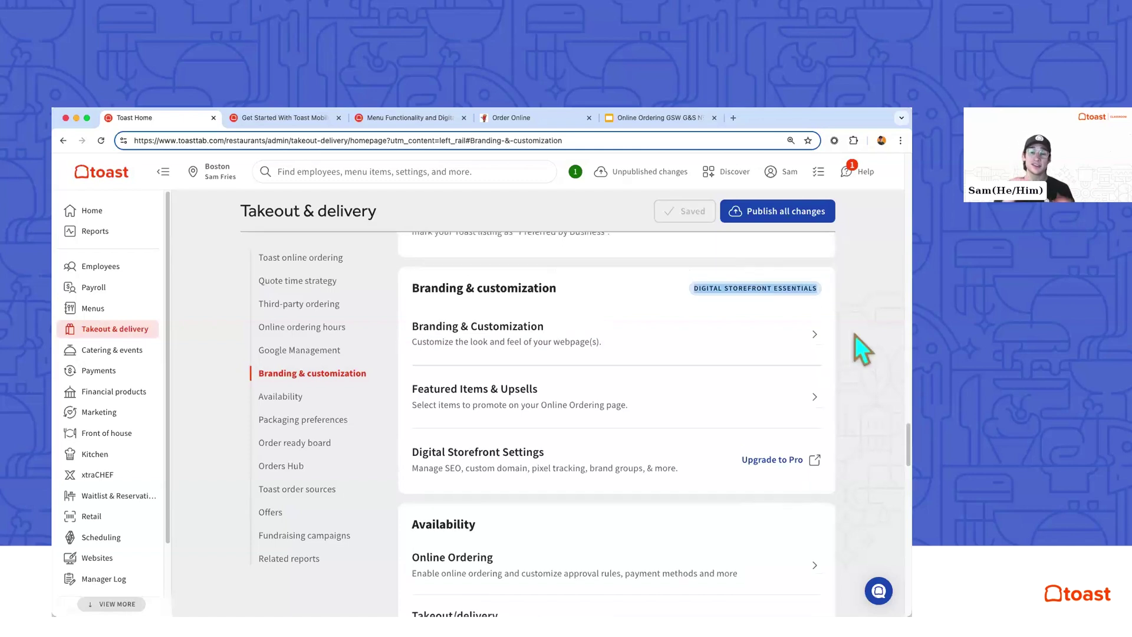
scroll(793, 451, "down", 1)
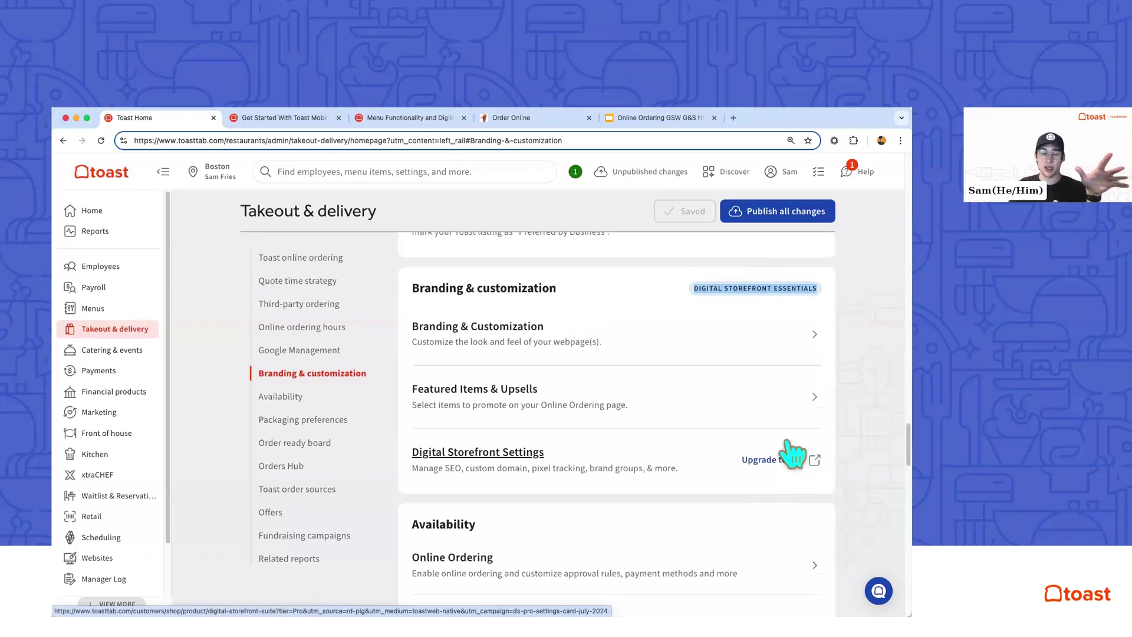
left_click(694, 267)
scroll(693, 268, "up", 1)
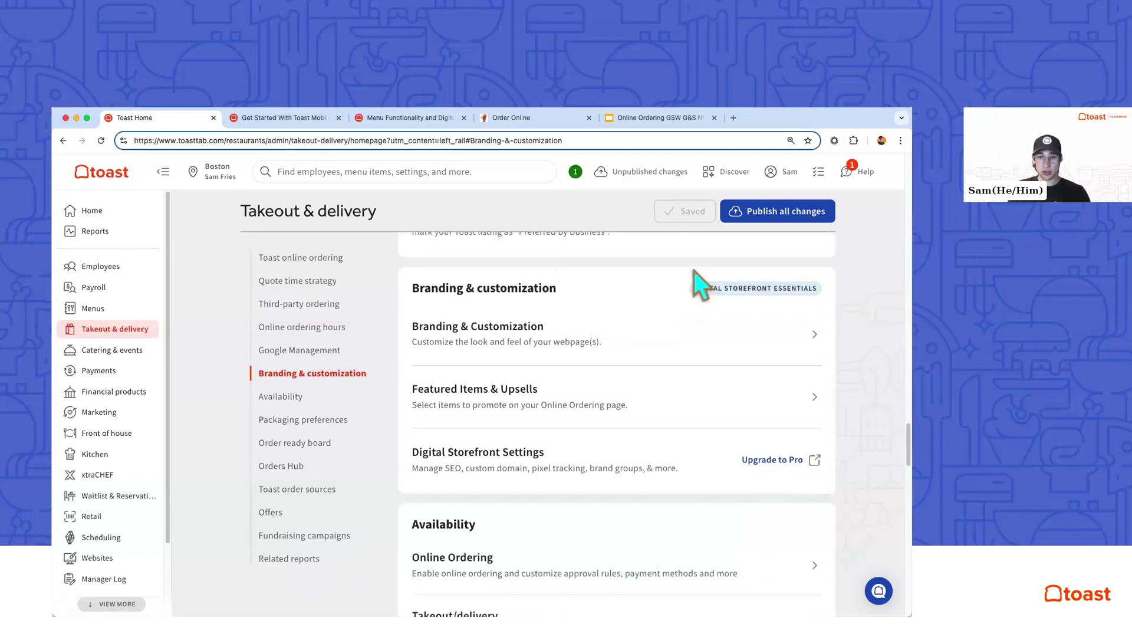
Preview the live online ordering page, then return to the Takeout & delivery admin page.
left_click(513, 119)
scroll(455, 372, "down", 3)
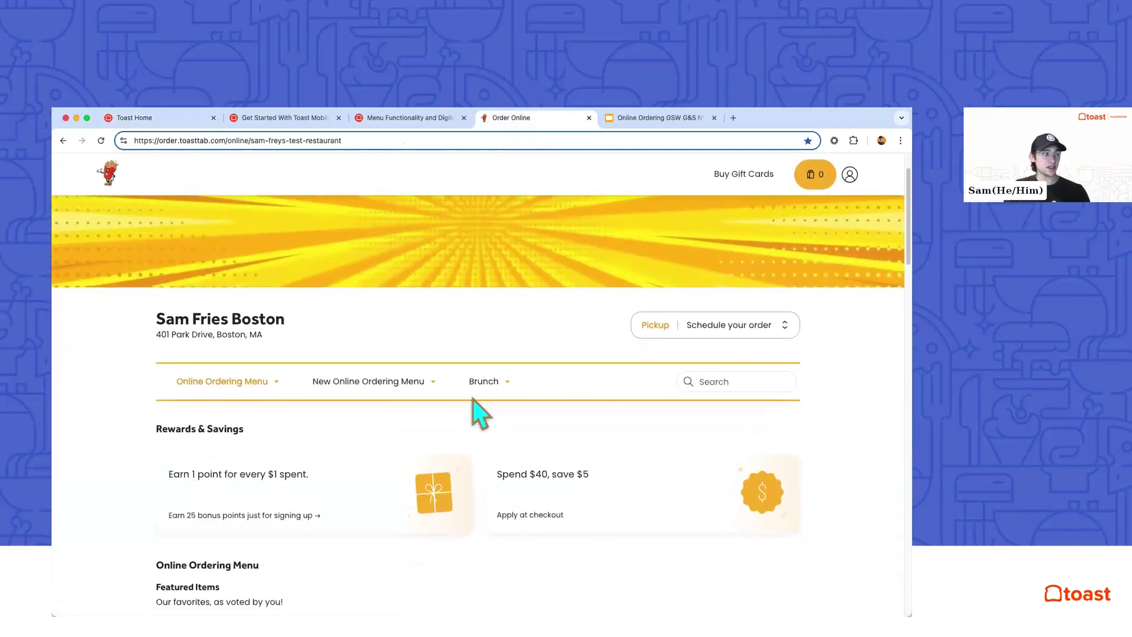
scroll(519, 423, "down", 1)
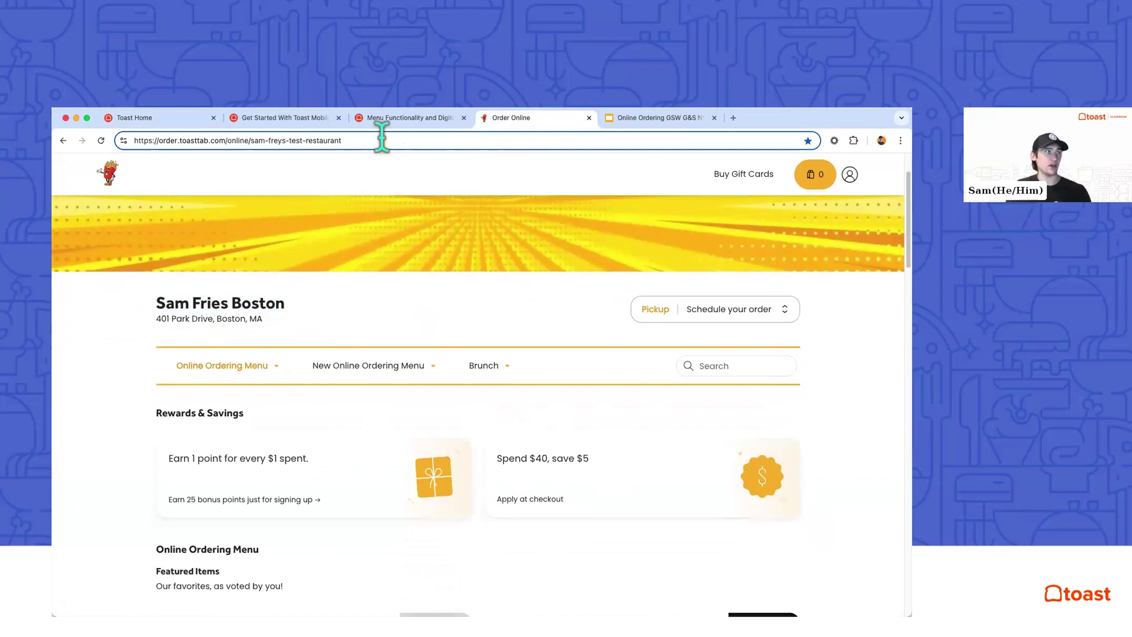
left_click(157, 115)
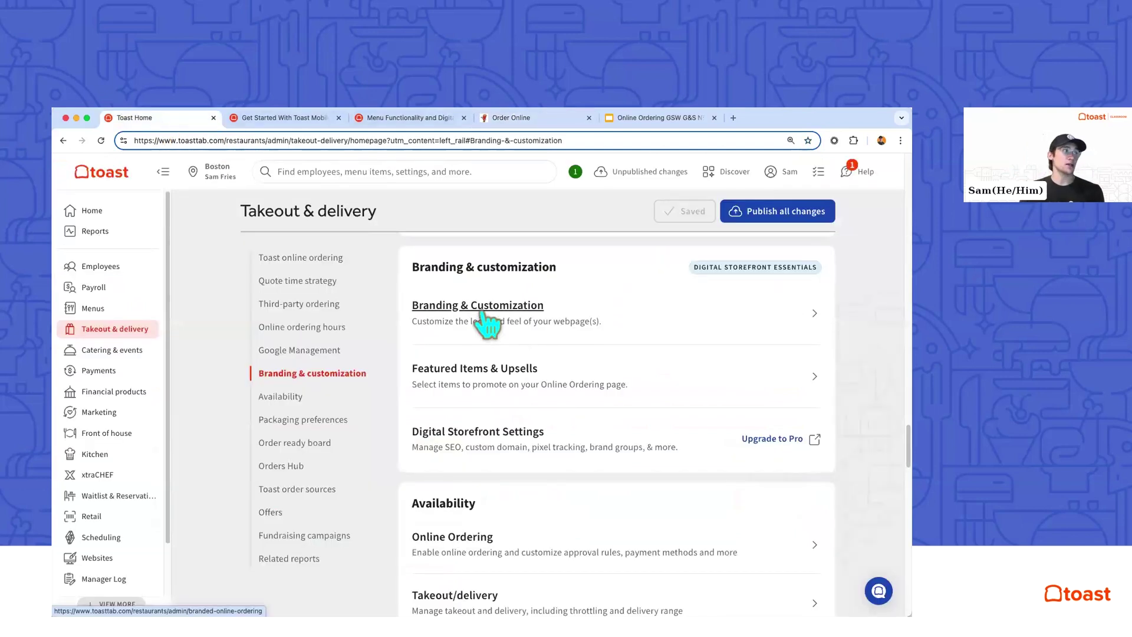
Open Branding & Customization Configuration and review brand colour, logo, banner, favicon and menu font settings.
left_click(481, 314)
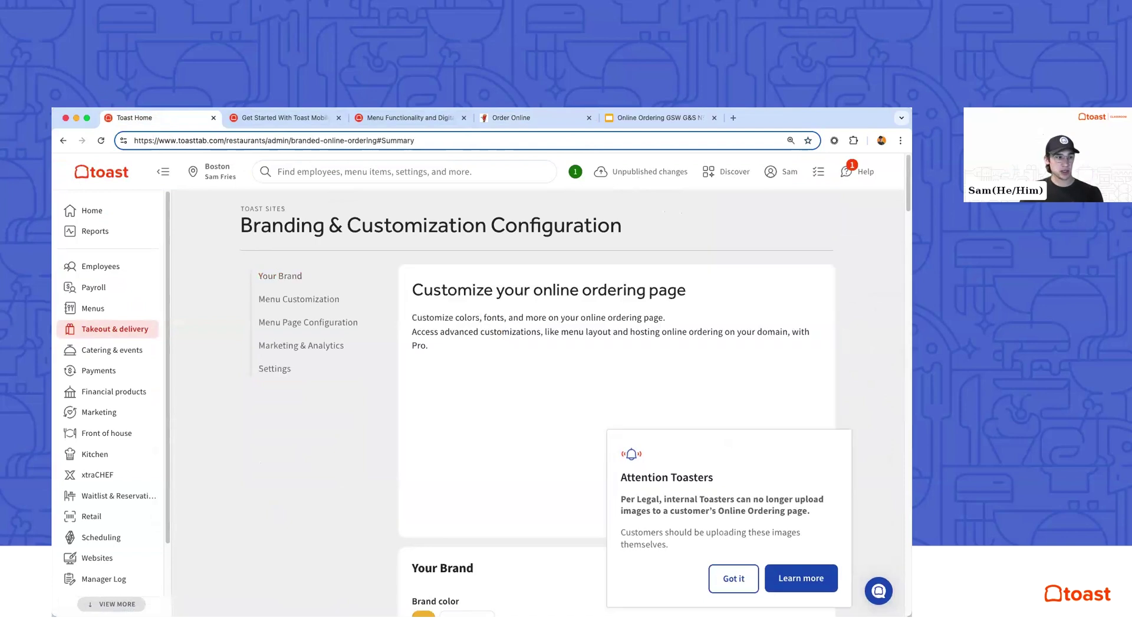
scroll(524, 447, "down", 5)
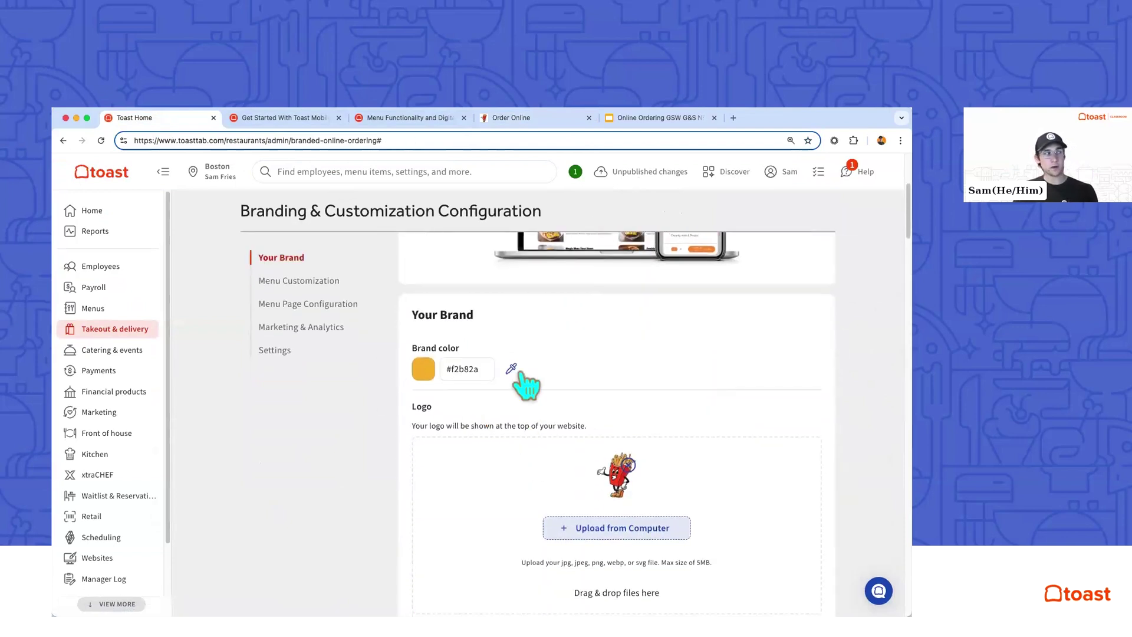
scroll(451, 391, "down", 3)
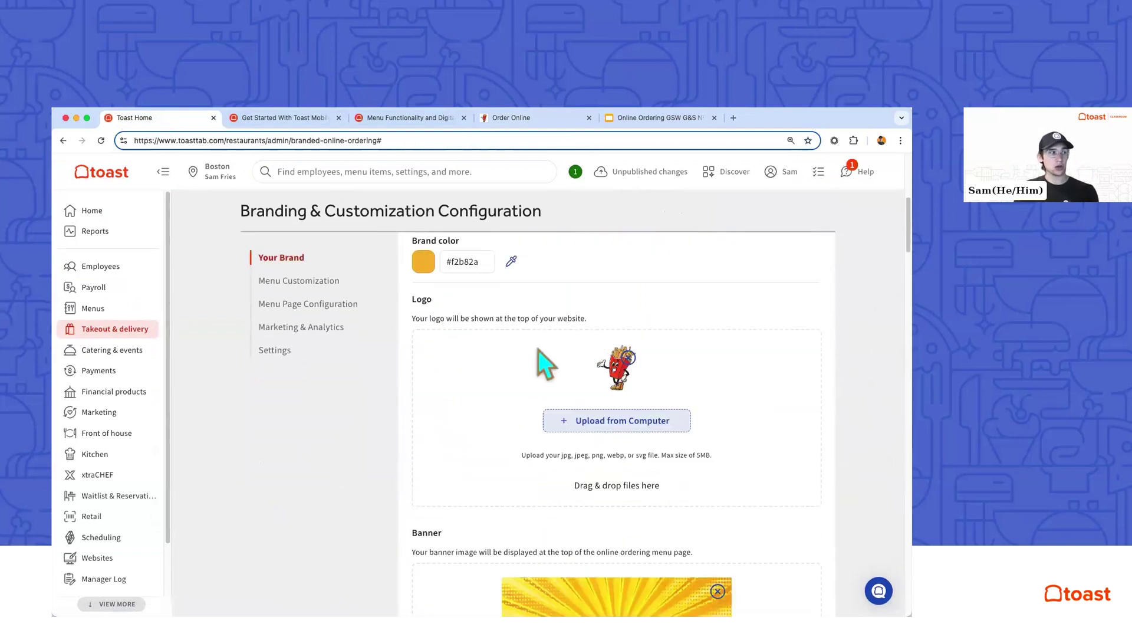
scroll(514, 511, "down", 3)
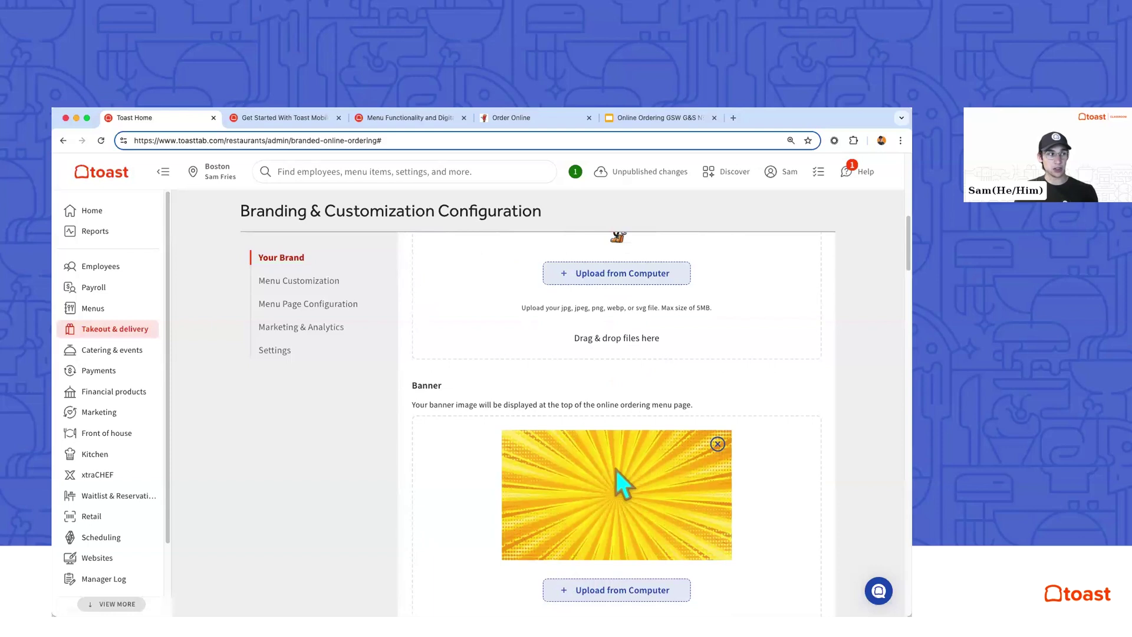
scroll(616, 469, "up", 2)
left_click_drag(713, 378, 660, 376)
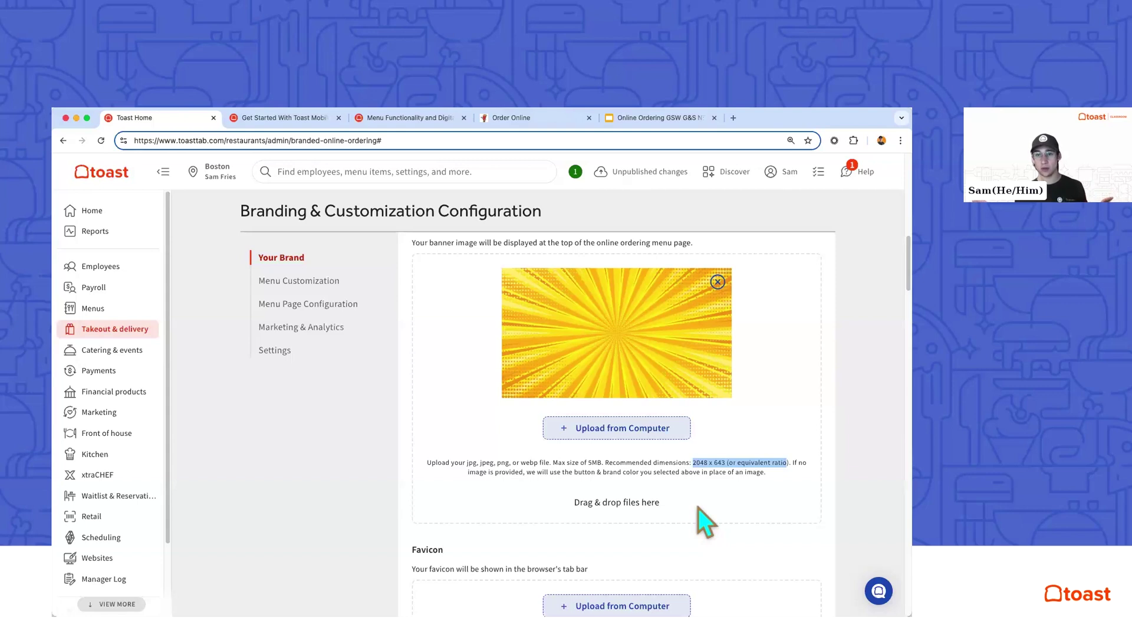
scroll(698, 508, "down", 6)
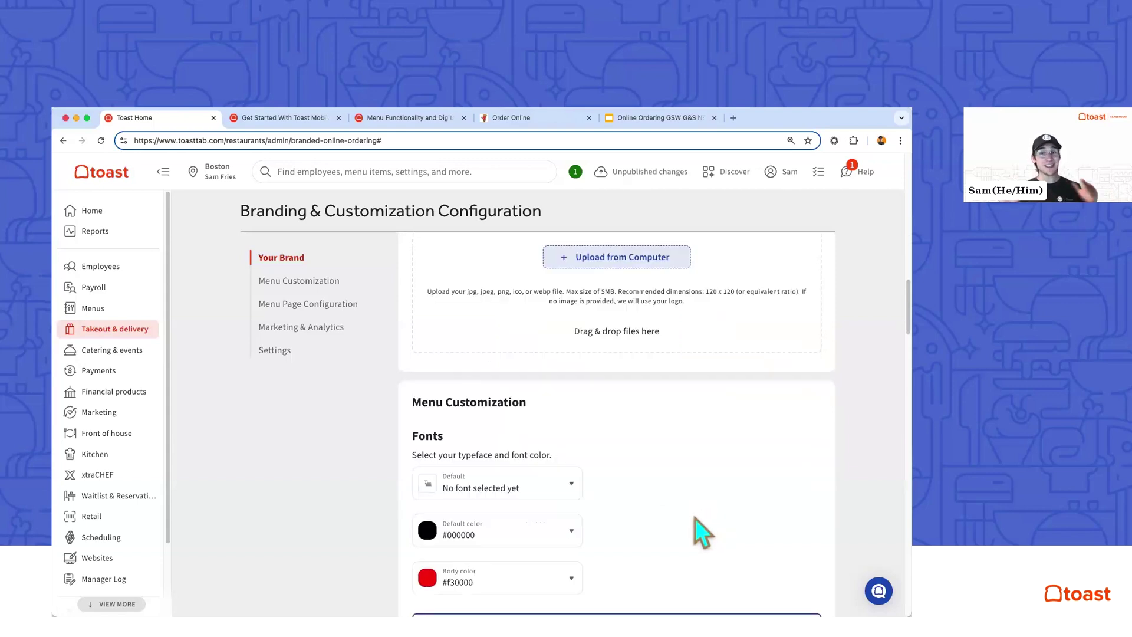
scroll(695, 518, "down", 2)
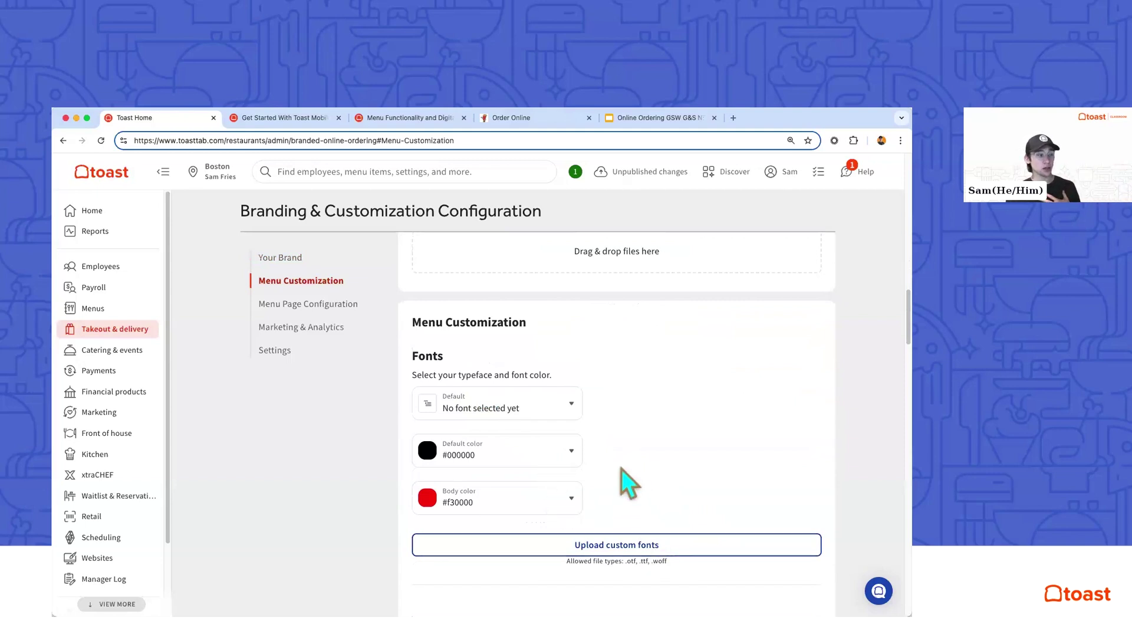
scroll(625, 480, "down", 1)
Scroll down to the Menu Page Configuration heading on the branding page.
scroll(603, 433, "down", 10)
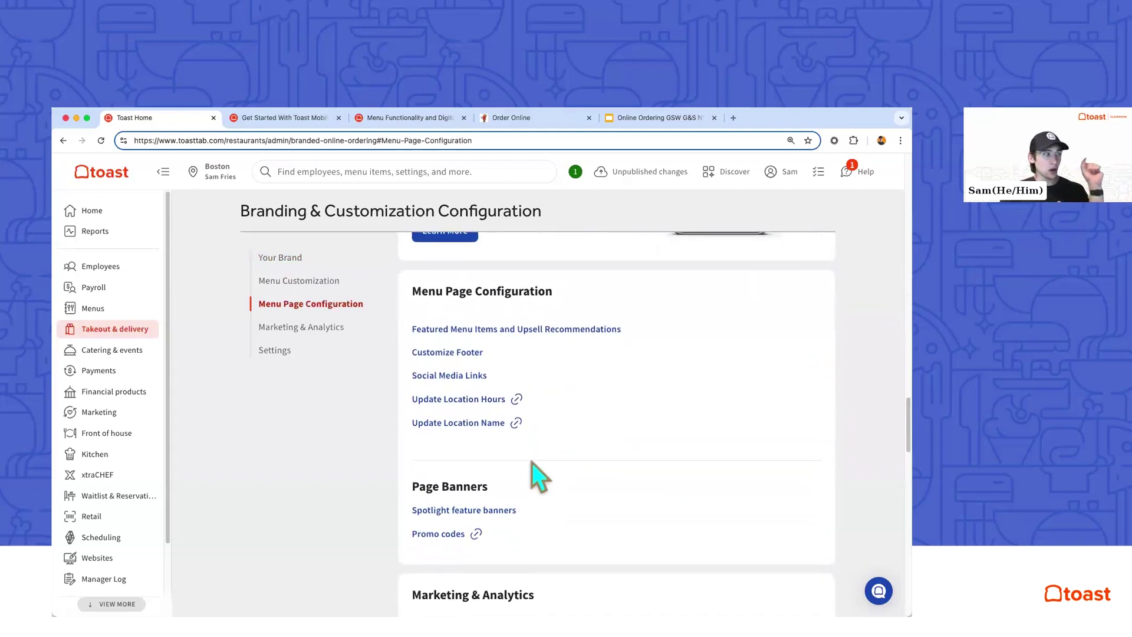
left_click_drag(412, 291, 562, 295)
left_click(562, 295)
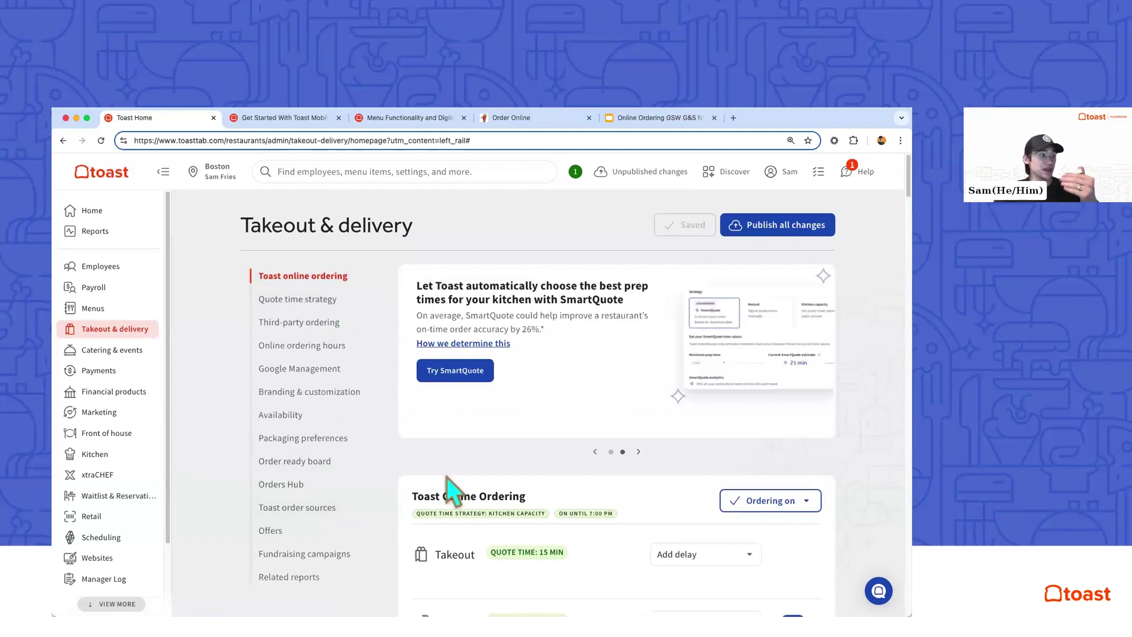
Open Restaurant info from Related settings and locate the public Online Ordering link.
scroll(447, 490, "down", 5)
scroll(445, 478, "down", 4)
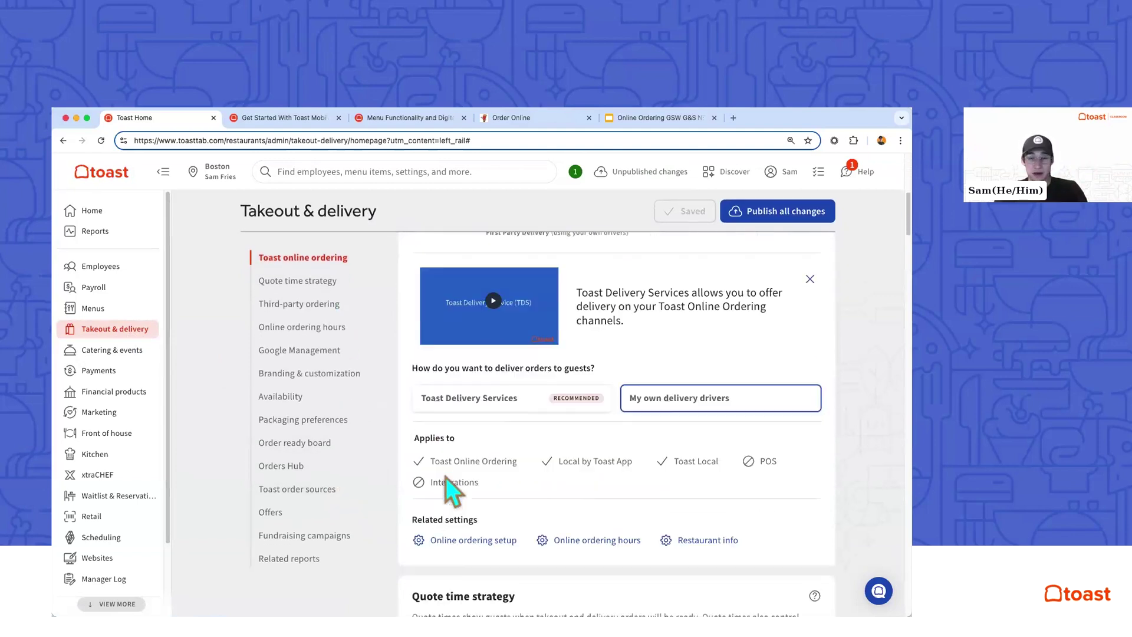
scroll(446, 475, "down", 1)
left_click_drag(446, 474, 457, 466)
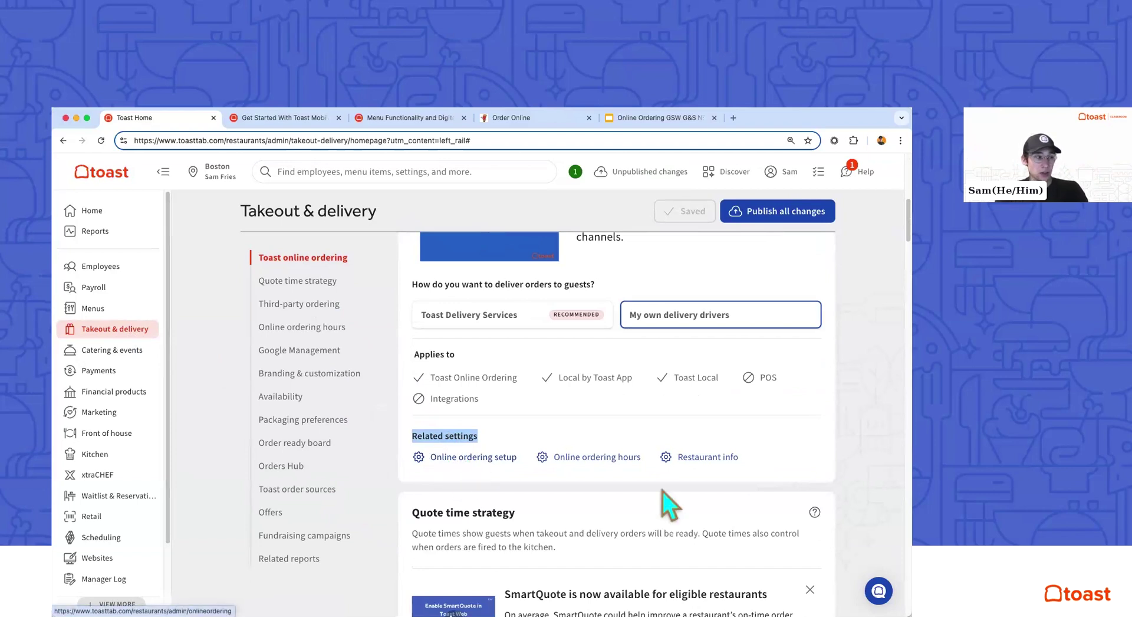
left_click(679, 464)
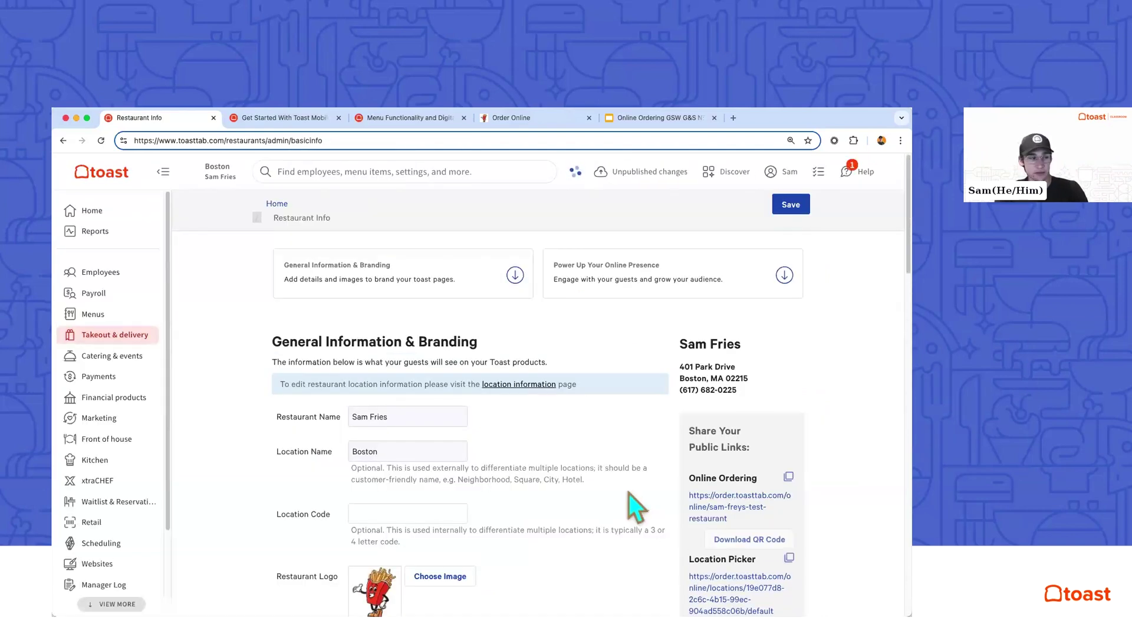
left_click_drag(689, 423, 767, 459)
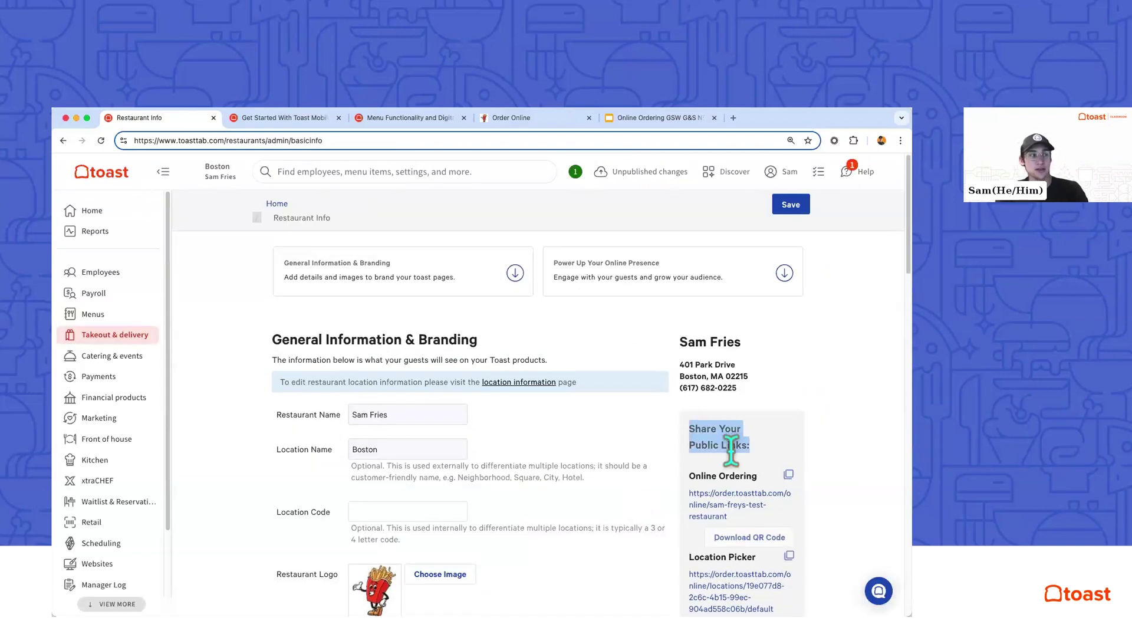
scroll(648, 457, "down", 2)
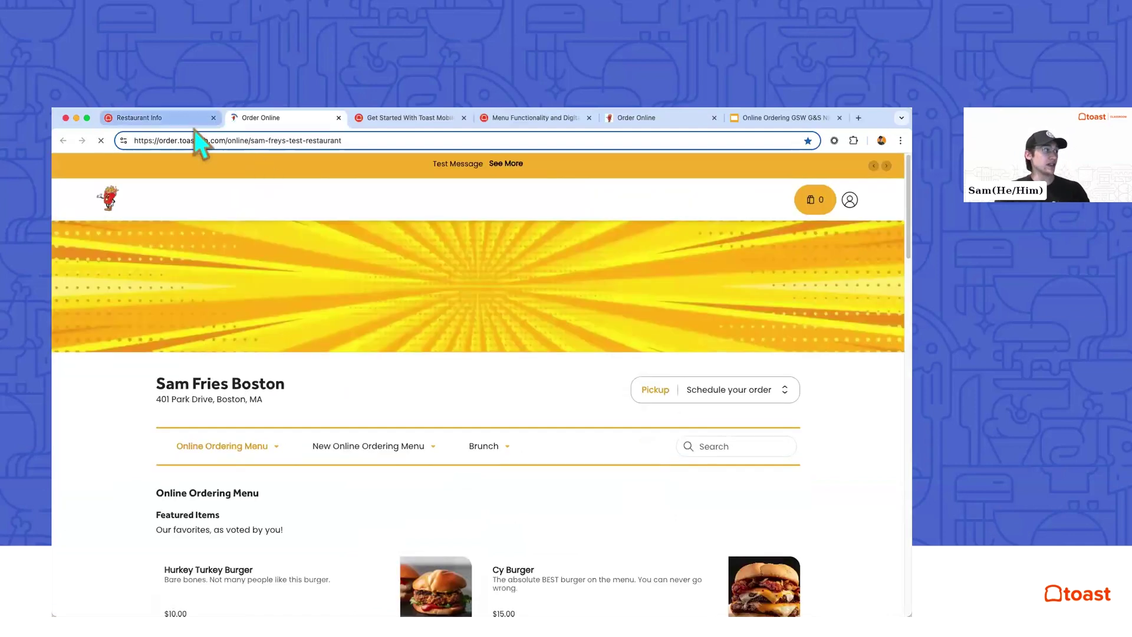
Return to Restaurant Info and download the QR code for the Online Ordering link.
left_click(171, 117)
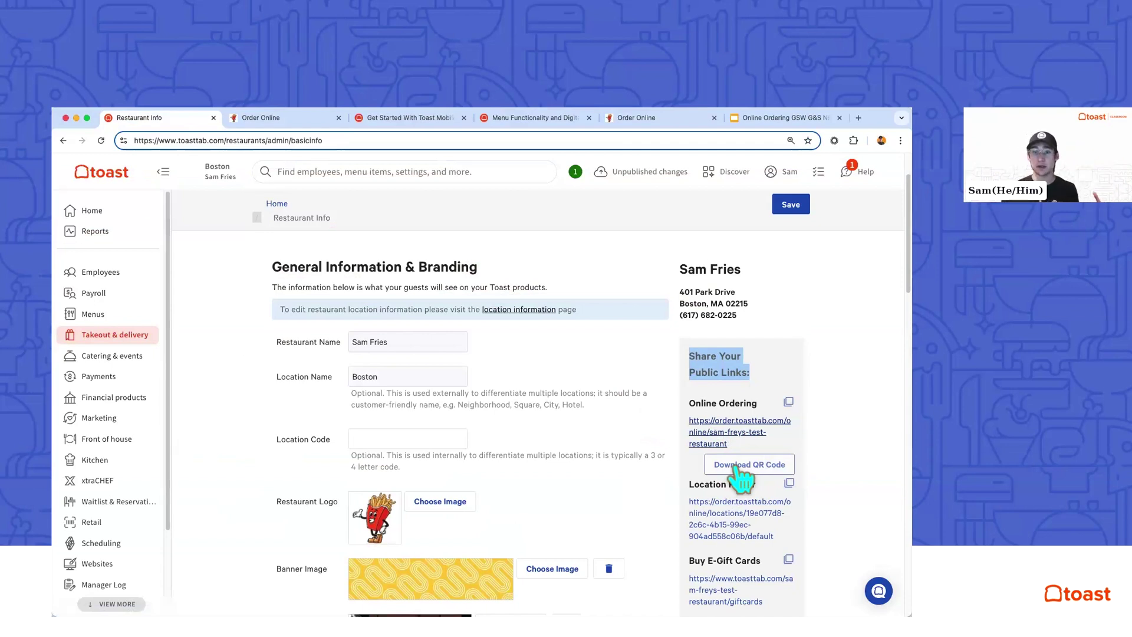
left_click(745, 471)
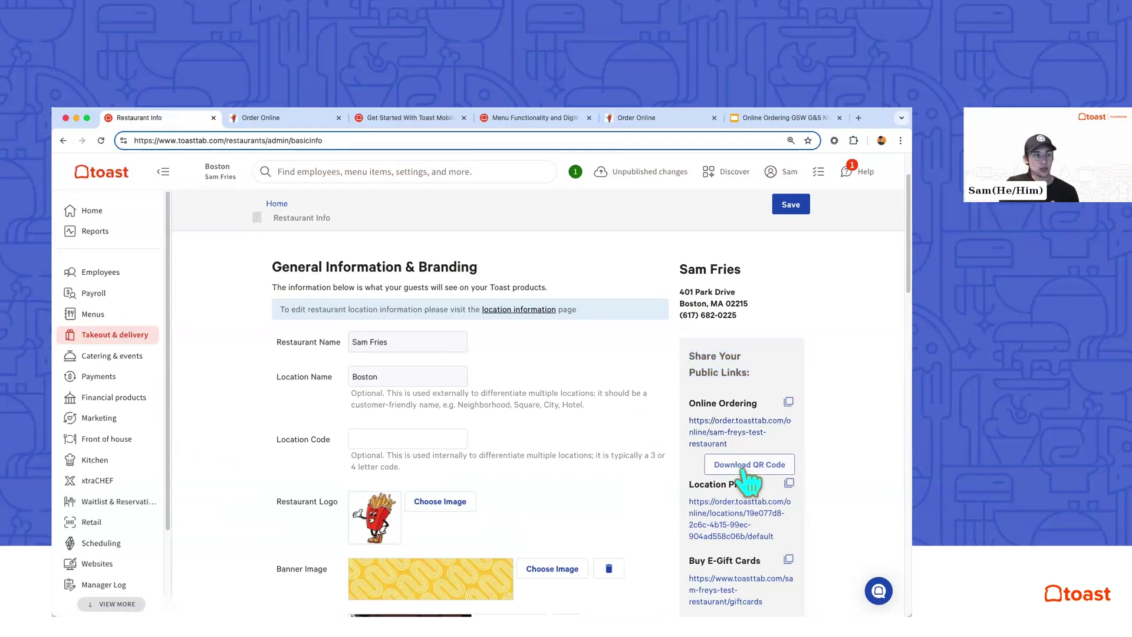